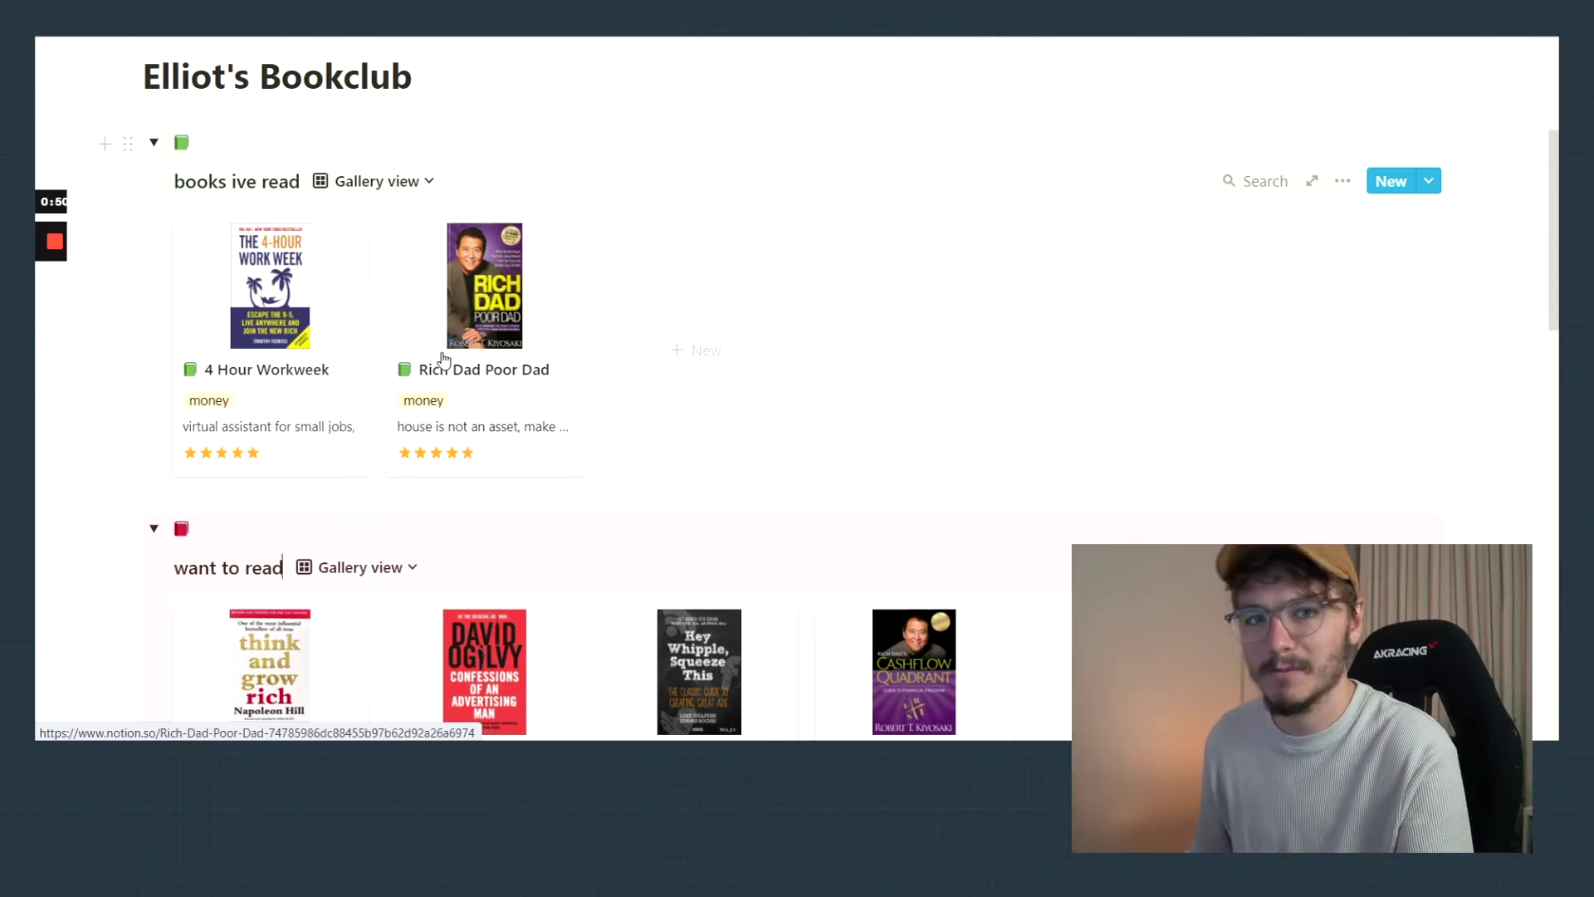
Step: Review the books ive read gallery and the properties on the Rich Dad Poor Dad page
{"action": "scroll", "coordinate": [445, 378], "scroll_direction": "down", "scroll_amount": 3}
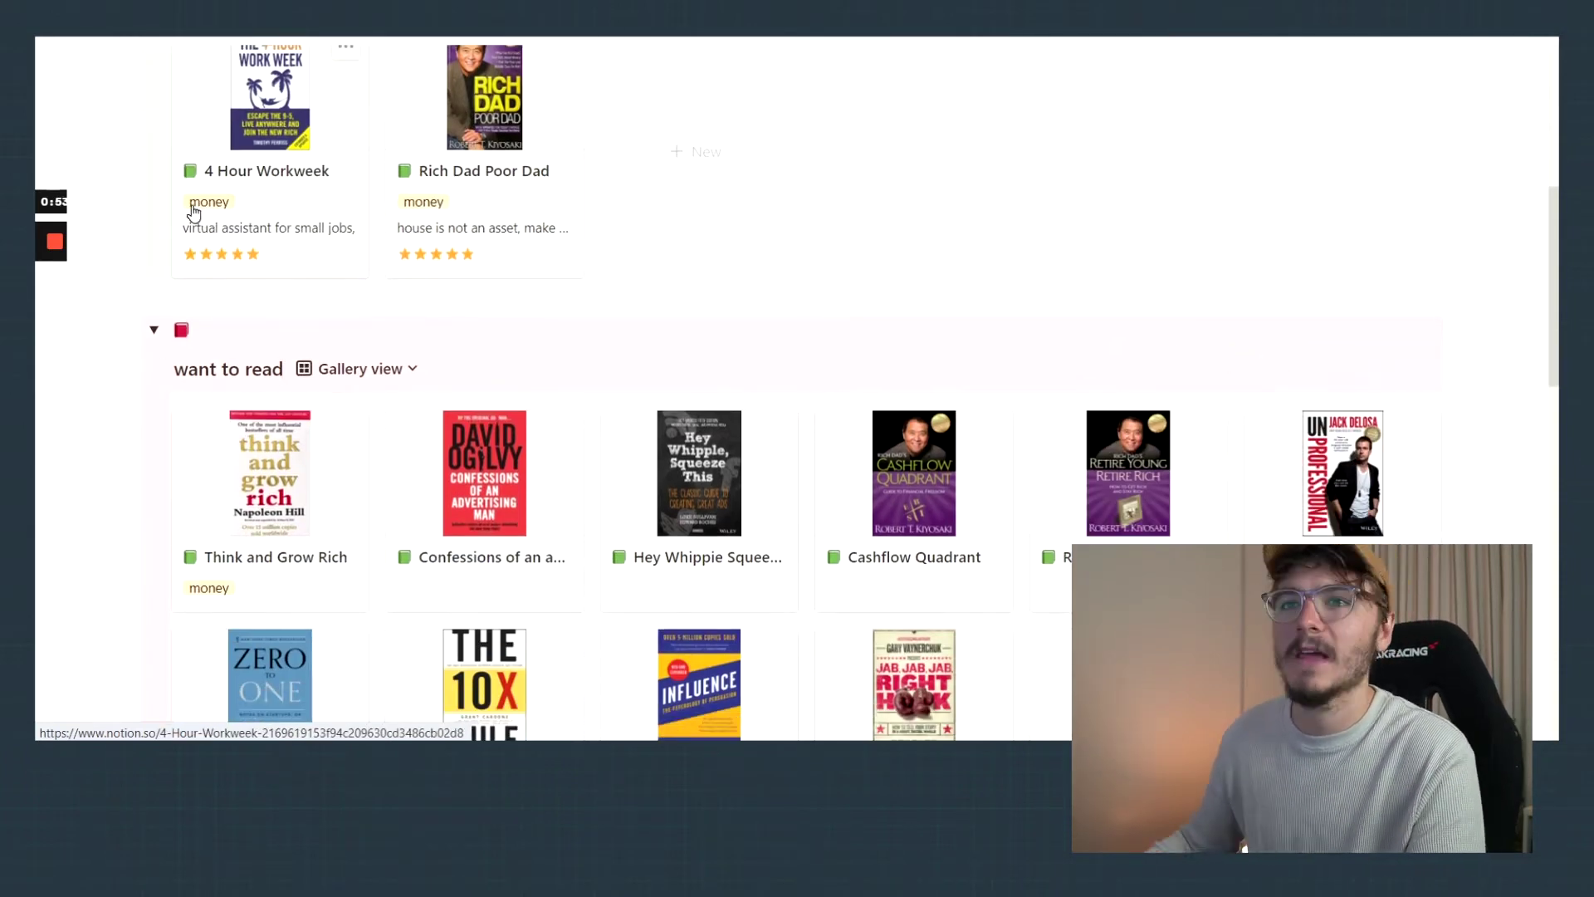
{"action": "scroll", "coordinate": [203, 217], "scroll_direction": "up", "scroll_amount": 1}
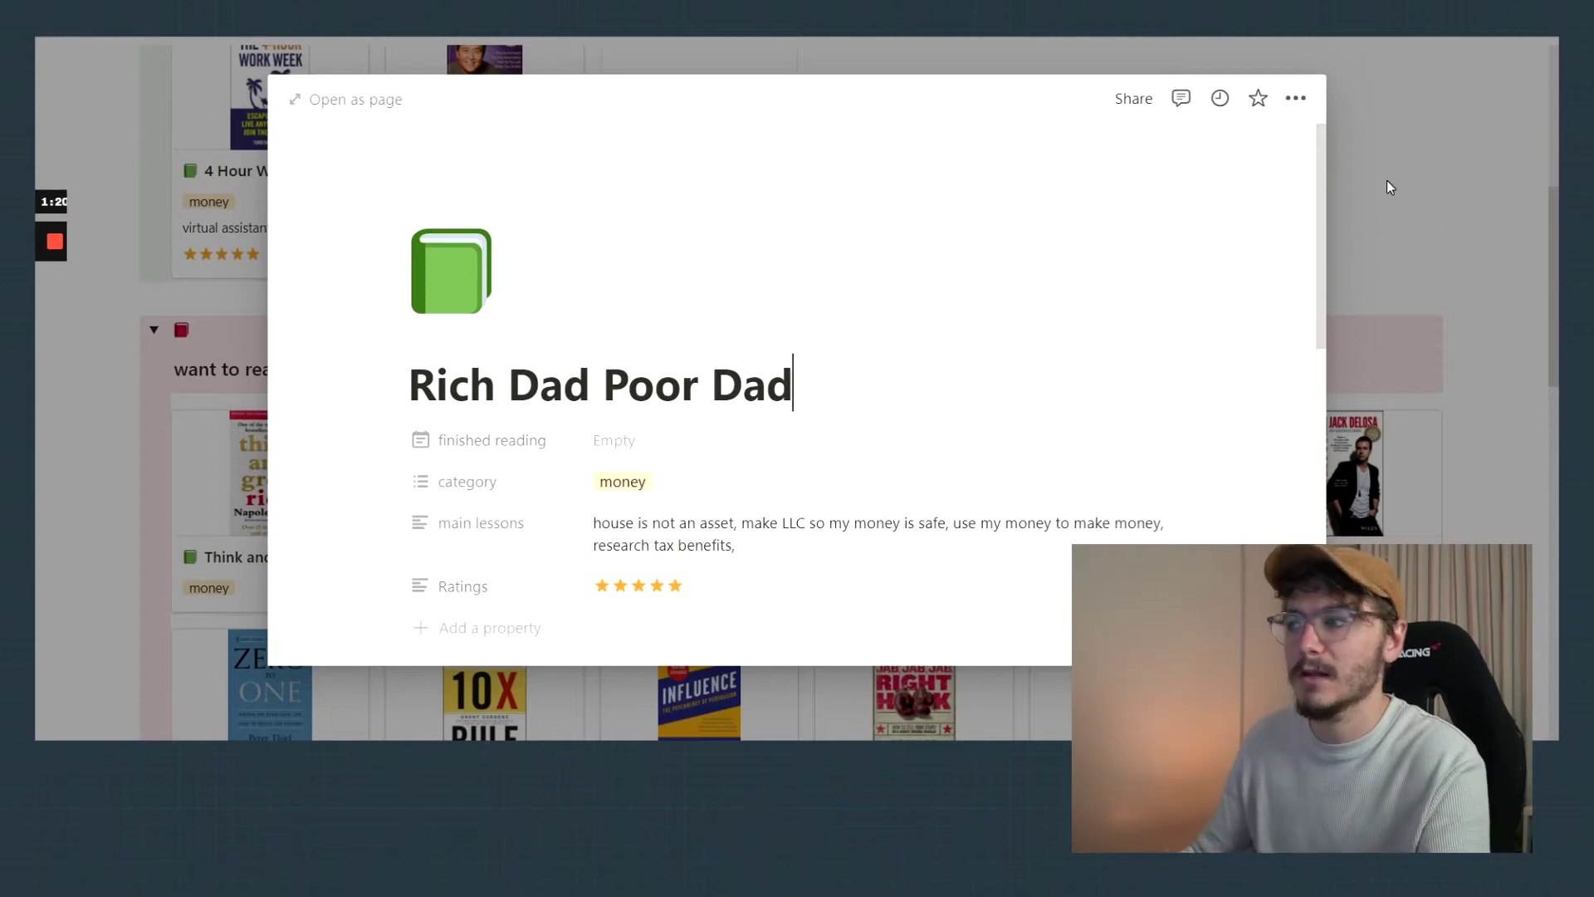
{"action": "scroll", "coordinate": [813, 388], "scroll_direction": "down", "scroll_amount": 2}
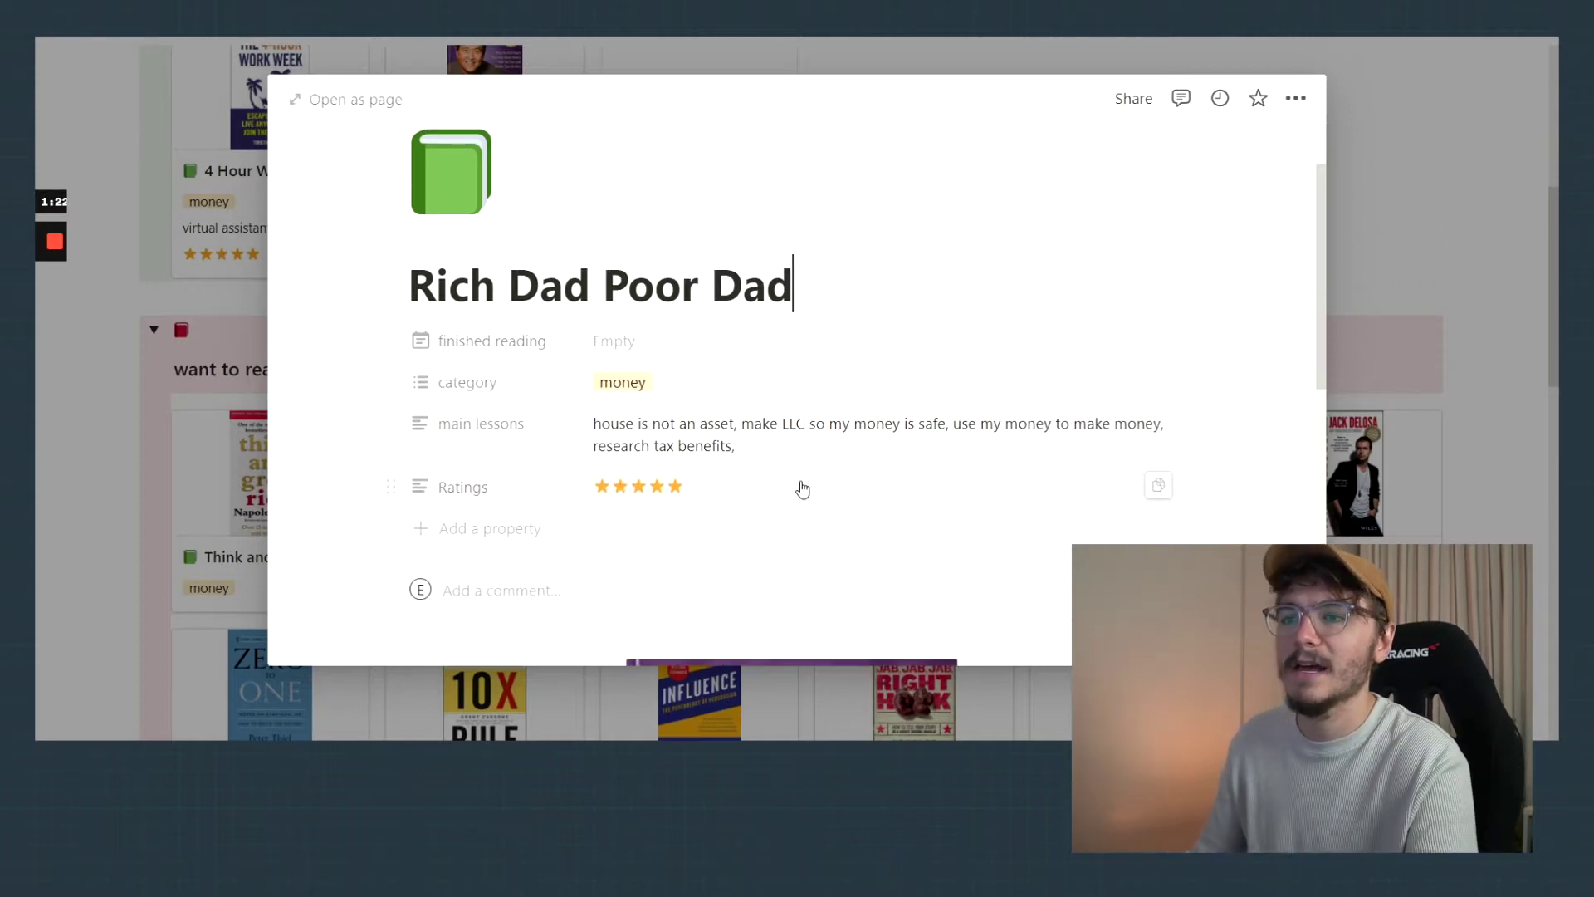
{"action": "left_click", "coordinate": [1345, 233]}
{"action": "scroll", "coordinate": [730, 310], "scroll_direction": "up", "scroll_amount": 3}
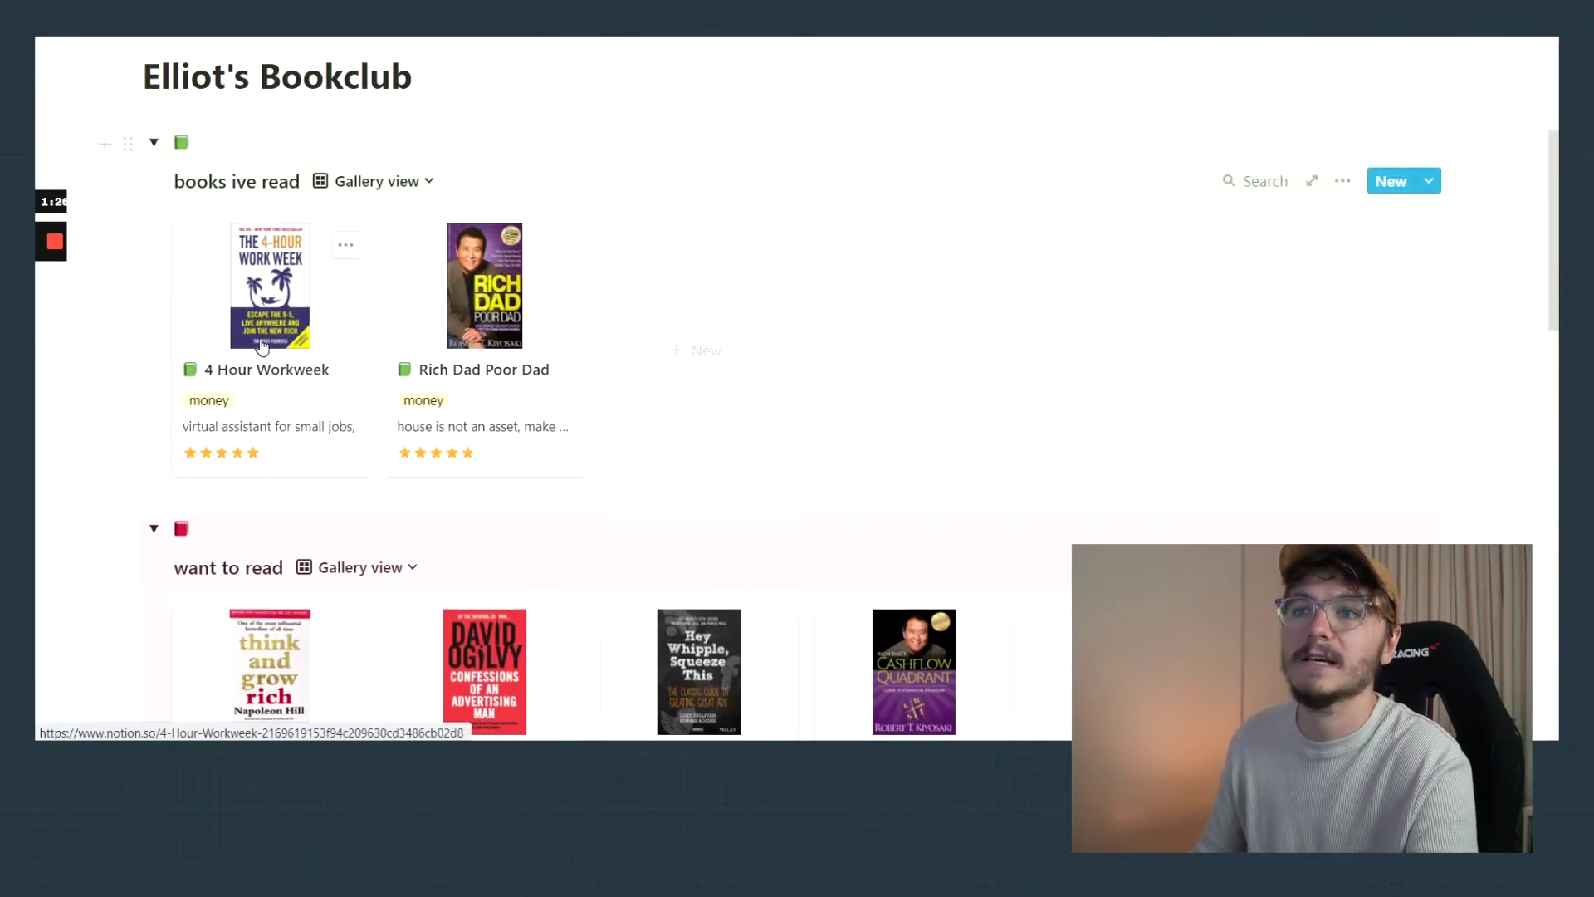
Step: Move the Think and Grow Rich card into the books ive read gallery and back into want to read
{"action": "scroll", "coordinate": [260, 346], "scroll_direction": "down", "scroll_amount": 3}
{"action": "scroll", "coordinate": [267, 532], "scroll_direction": "up", "scroll_amount": 1}
{"action": "left_click_drag", "start_coordinate": [261, 639], "coordinate": [631, 249]}
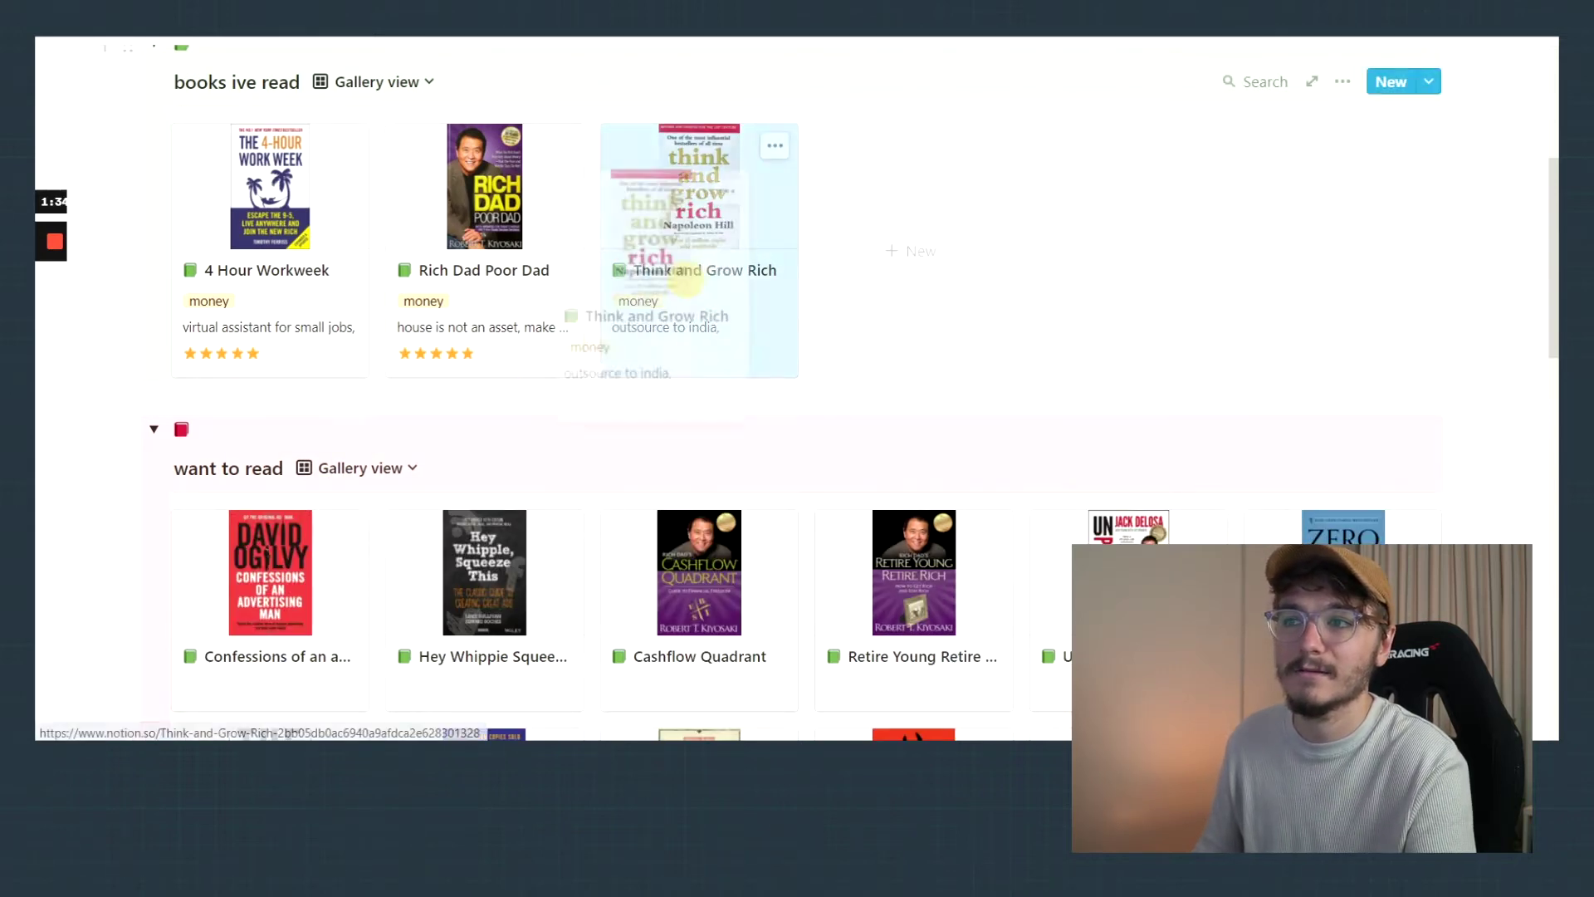
{"action": "left_click_drag", "start_coordinate": [672, 302], "coordinate": [302, 569]}
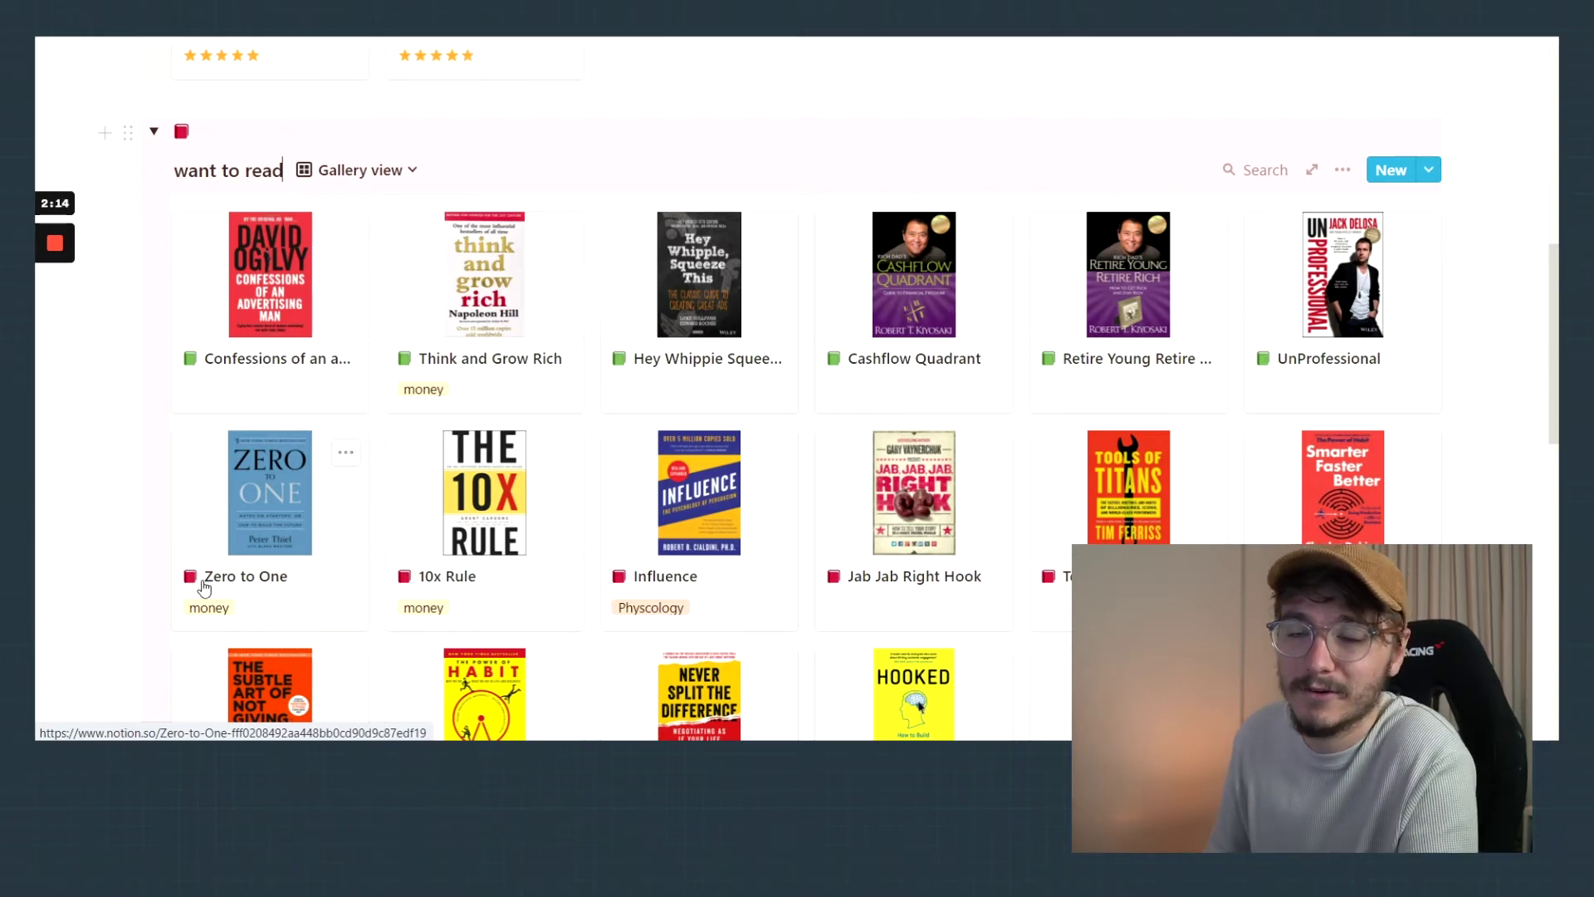
Step: Change the Zero to One page's icon to the orange book emoji and close the page
{"action": "scroll", "coordinate": [214, 562], "scroll_direction": "down", "scroll_amount": 2}
{"action": "left_click", "coordinate": [241, 367]}
{"action": "left_click", "coordinate": [436, 264]}
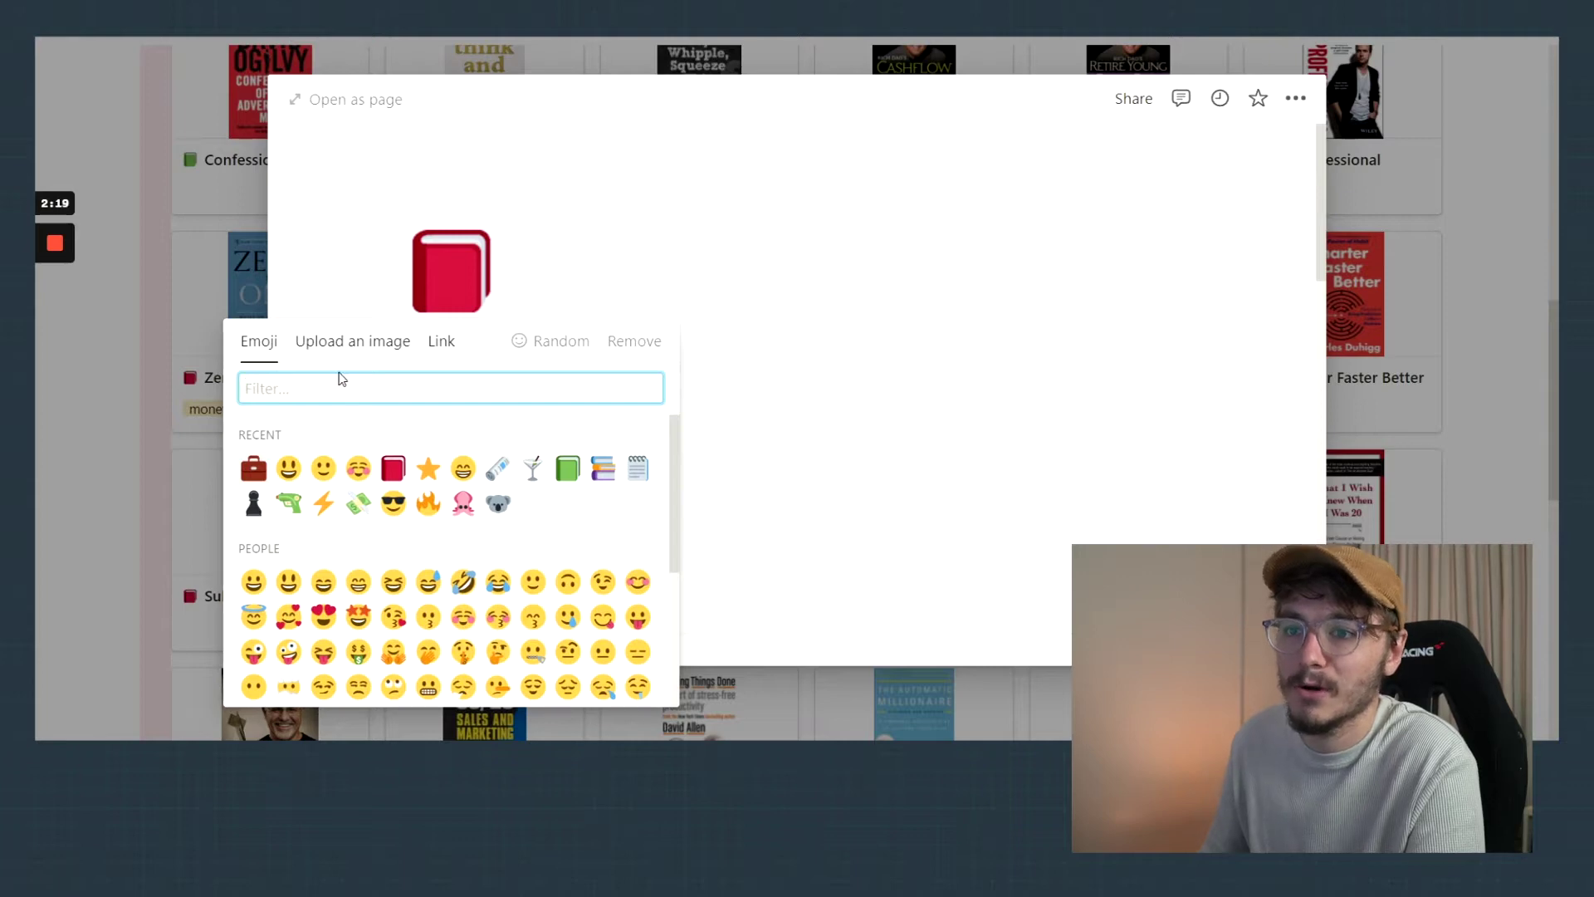
{"action": "type", "text": "book"}
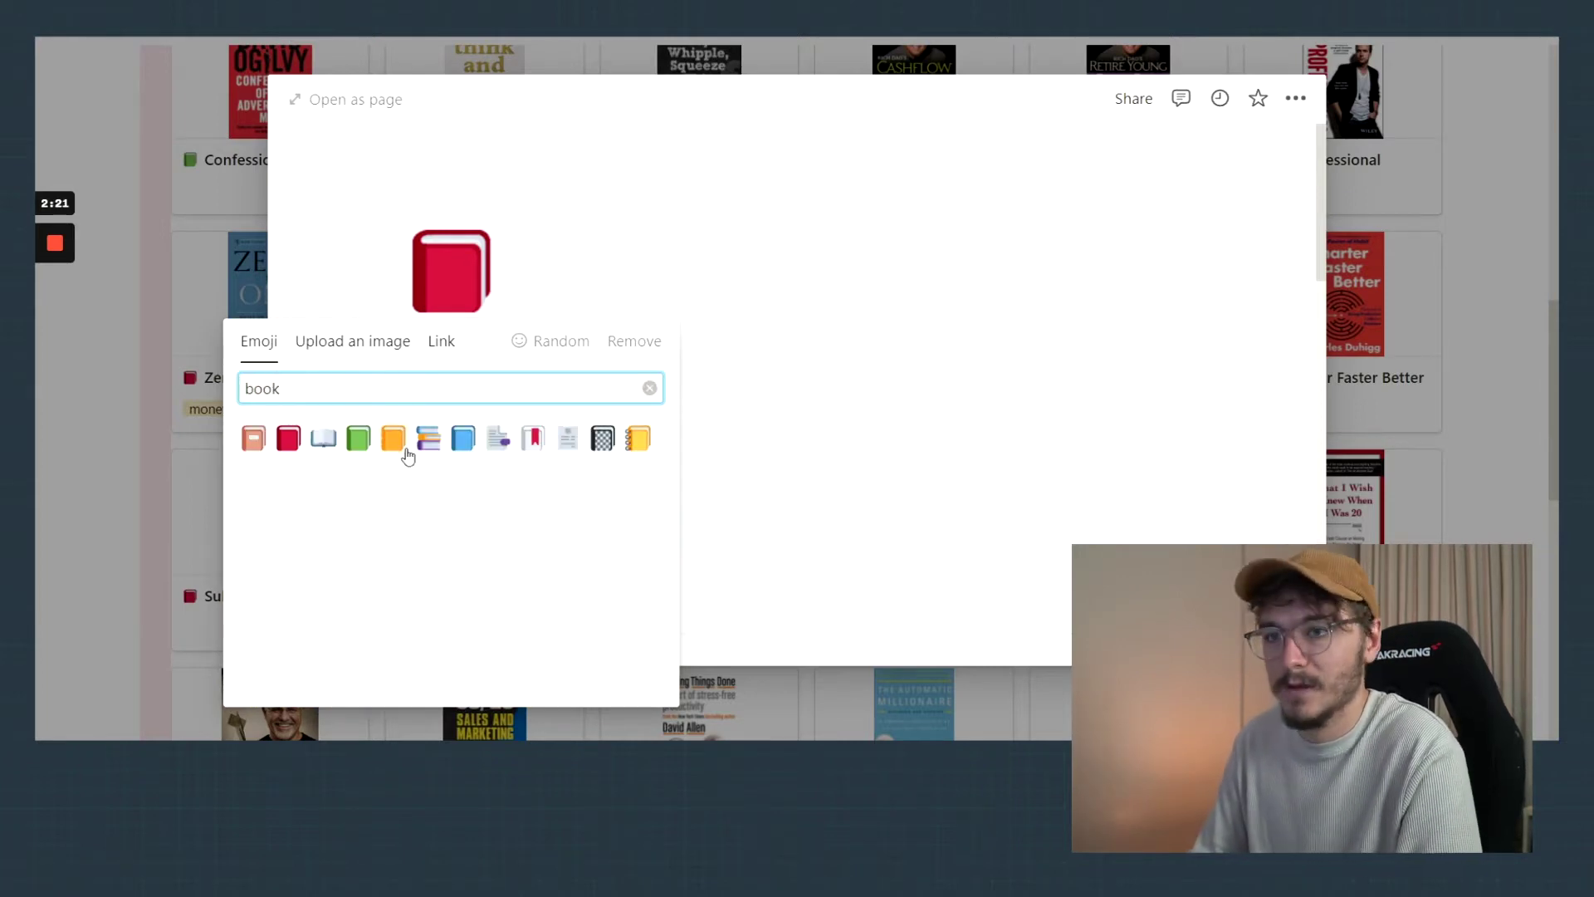
{"action": "left_click", "coordinate": [389, 437]}
{"action": "key", "text": "Escape"}
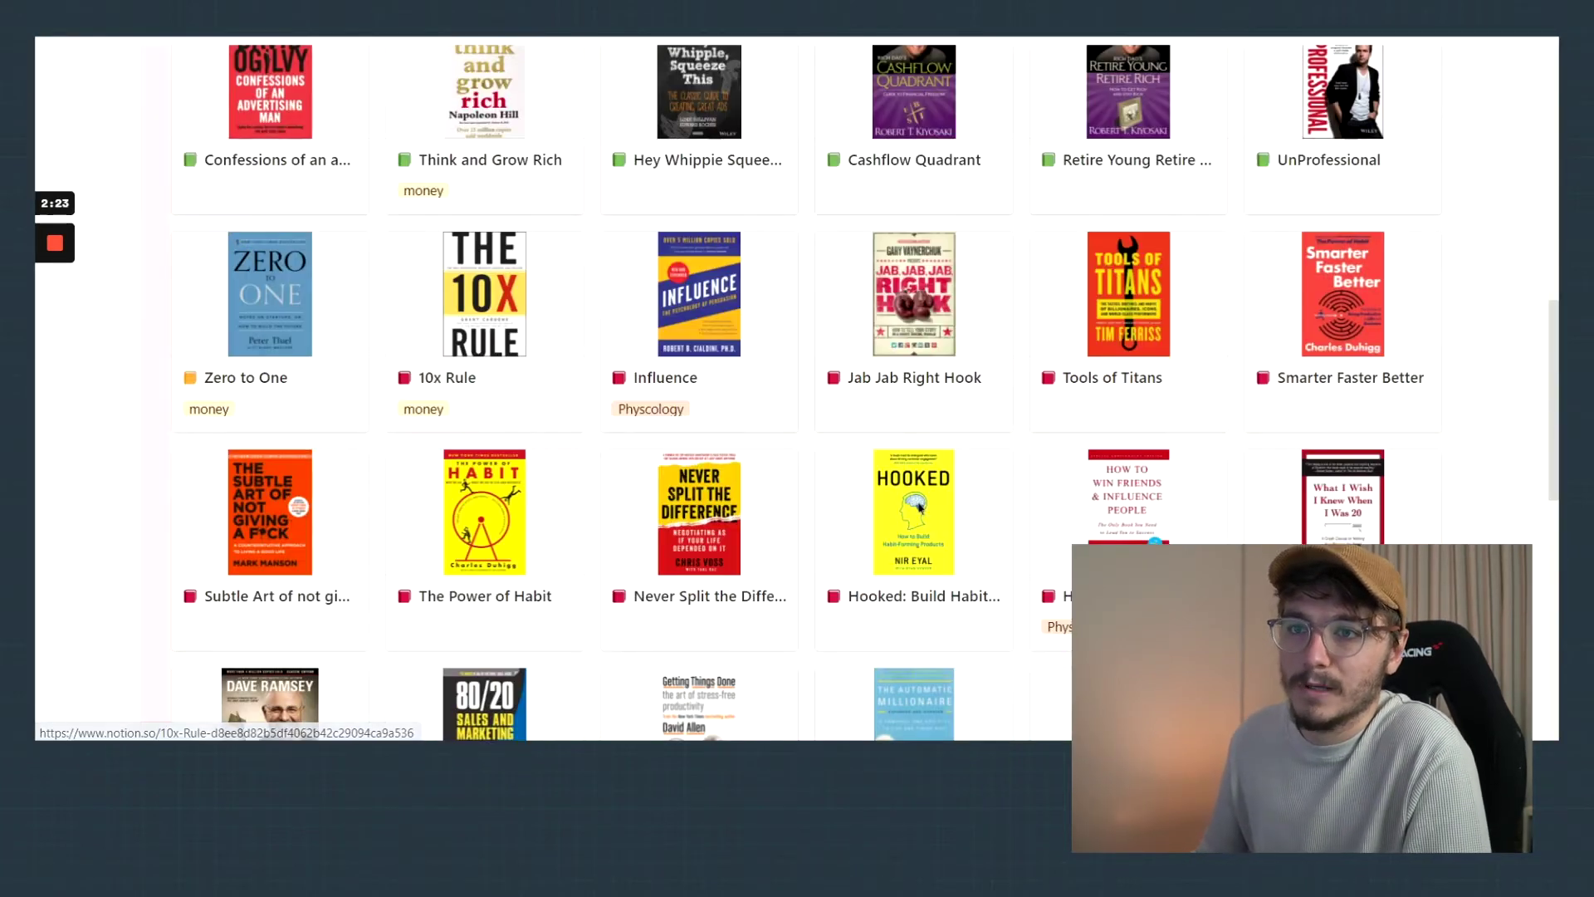
Step: Look through the book cards in the want to read gallery
{"action": "scroll", "coordinate": [531, 428], "scroll_direction": "up", "scroll_amount": 2}
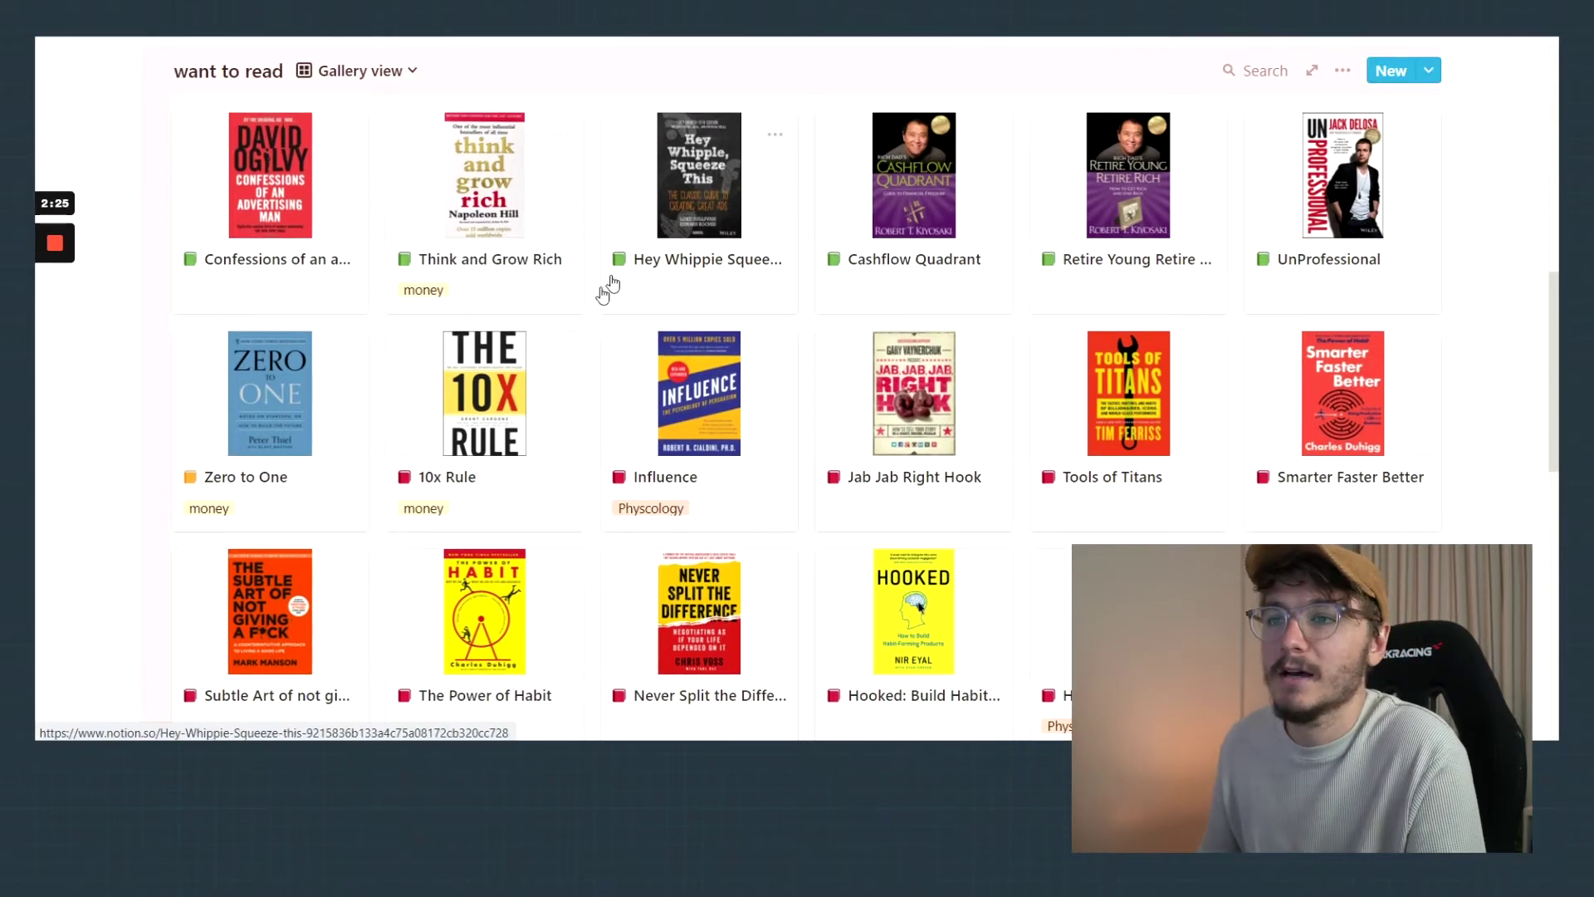
{"action": "scroll", "coordinate": [586, 274], "scroll_direction": "down", "scroll_amount": 8}
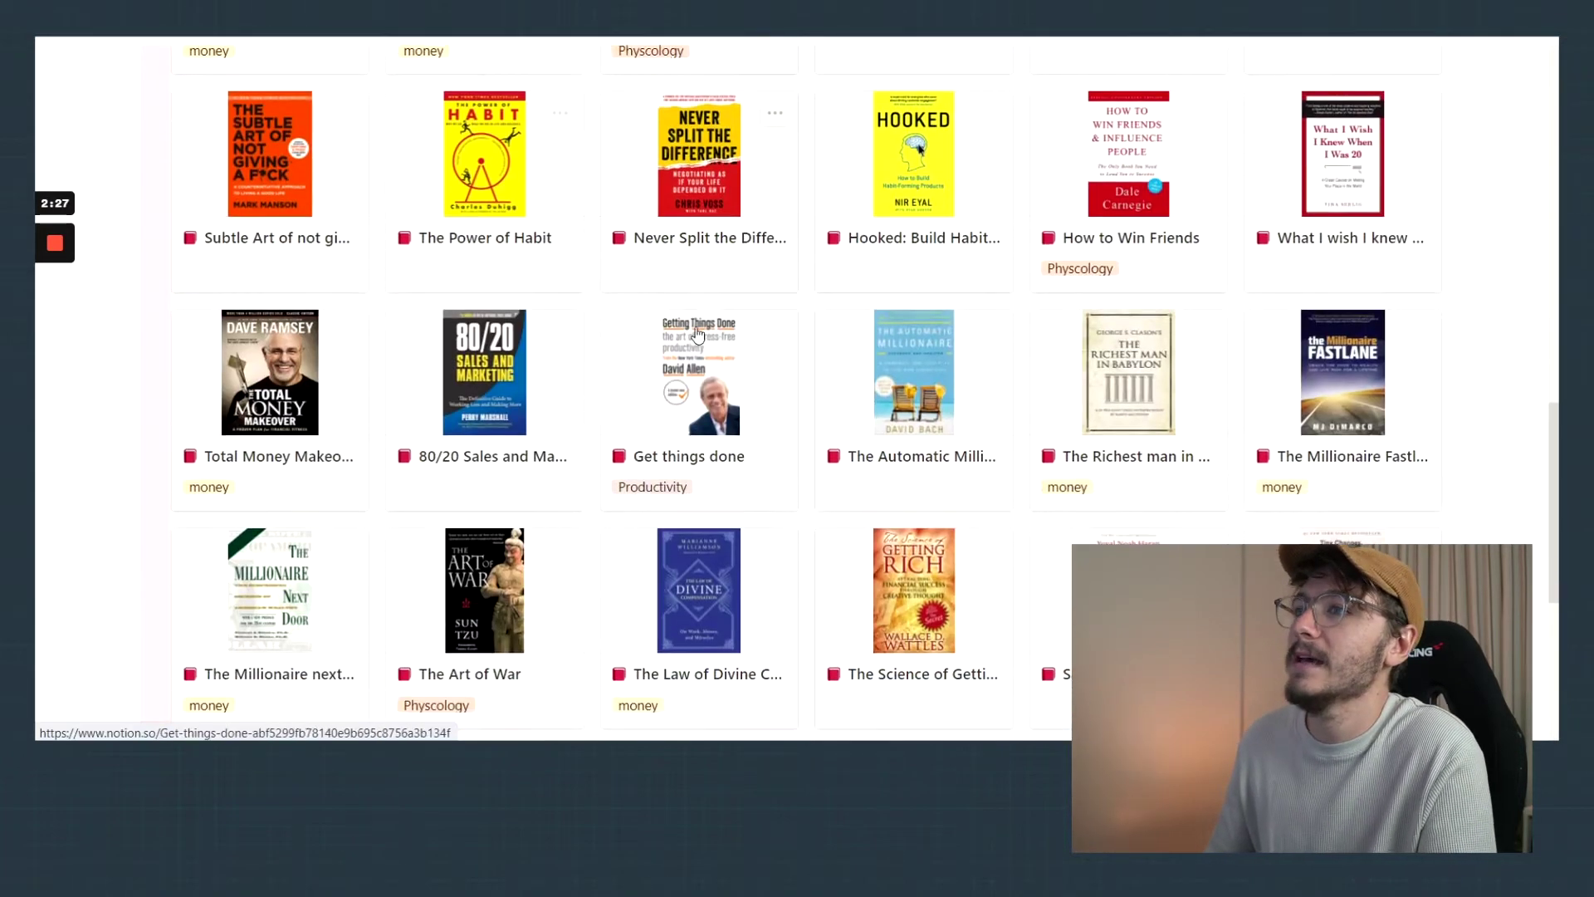
{"action": "scroll", "coordinate": [785, 498], "scroll_direction": "up", "scroll_amount": 4}
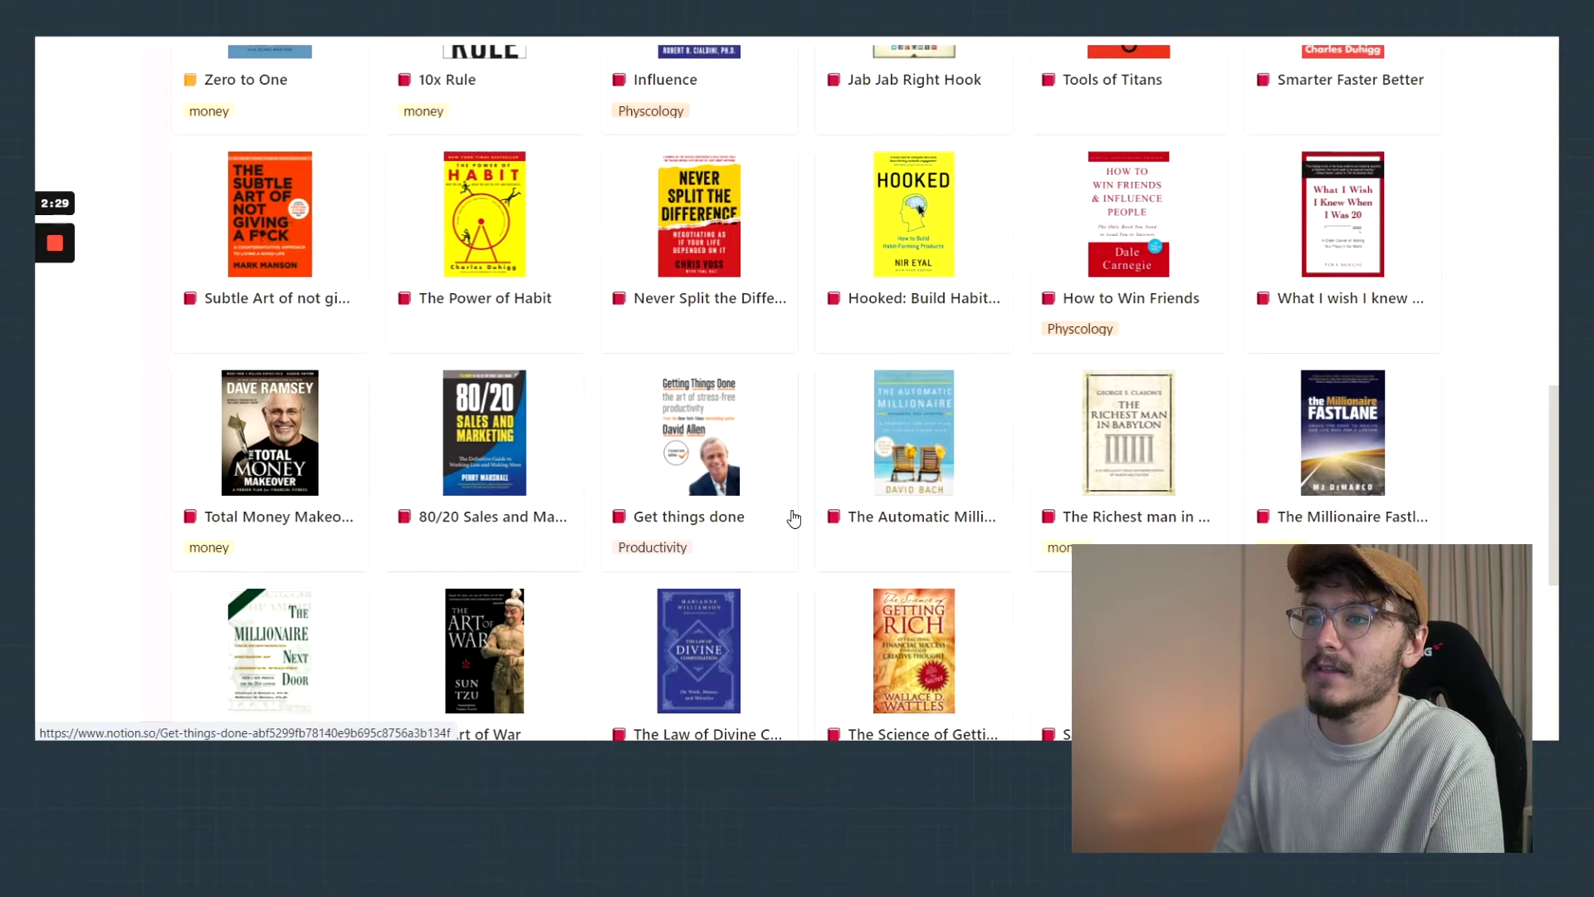
{"action": "scroll", "coordinate": [793, 519], "scroll_direction": "down", "scroll_amount": 5}
{"action": "scroll", "coordinate": [790, 520], "scroll_direction": "up", "scroll_amount": 5}
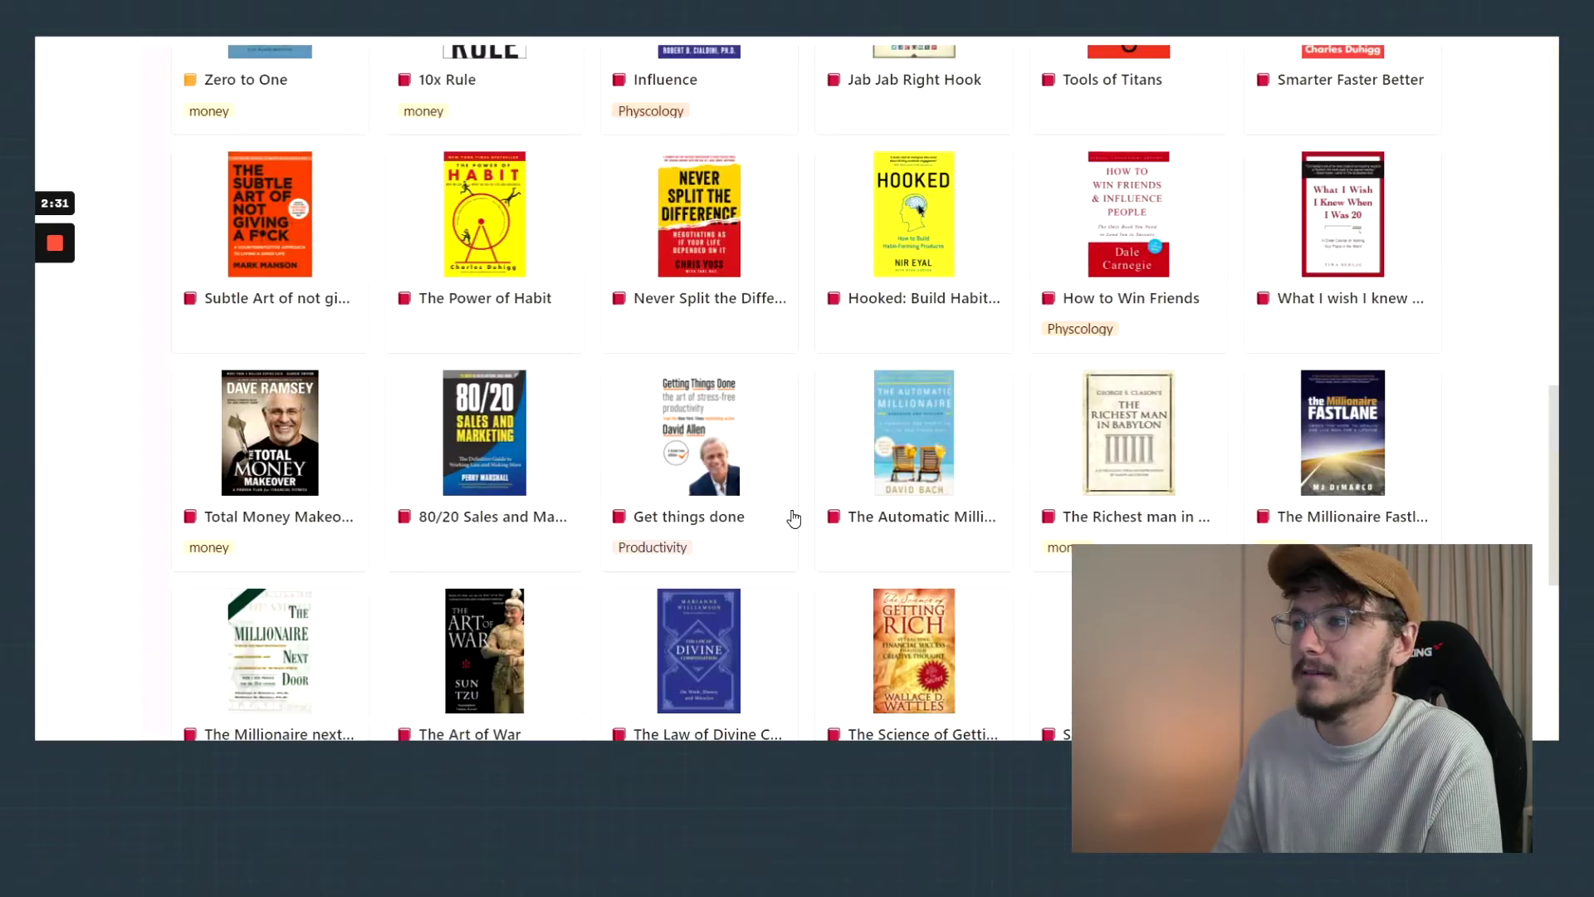
{"action": "scroll", "coordinate": [794, 519], "scroll_direction": "up", "scroll_amount": 6}
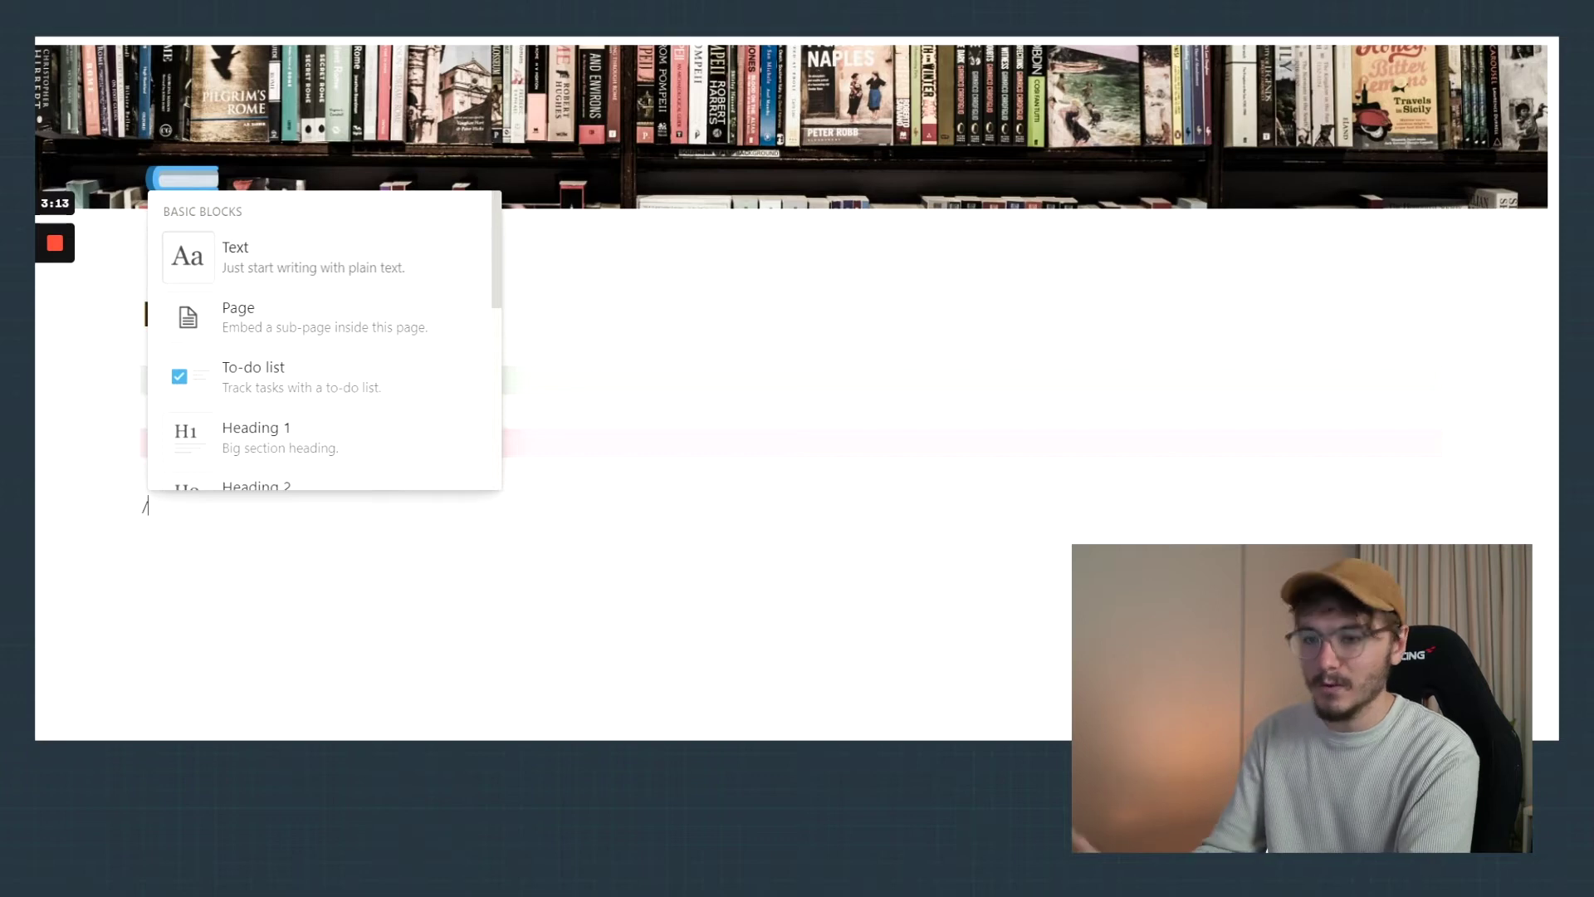
Step: Add a toggle list below the red book toggle and label it with the green book emoji
{"action": "type", "text": "to"}
{"action": "left_click", "coordinate": [204, 309]}
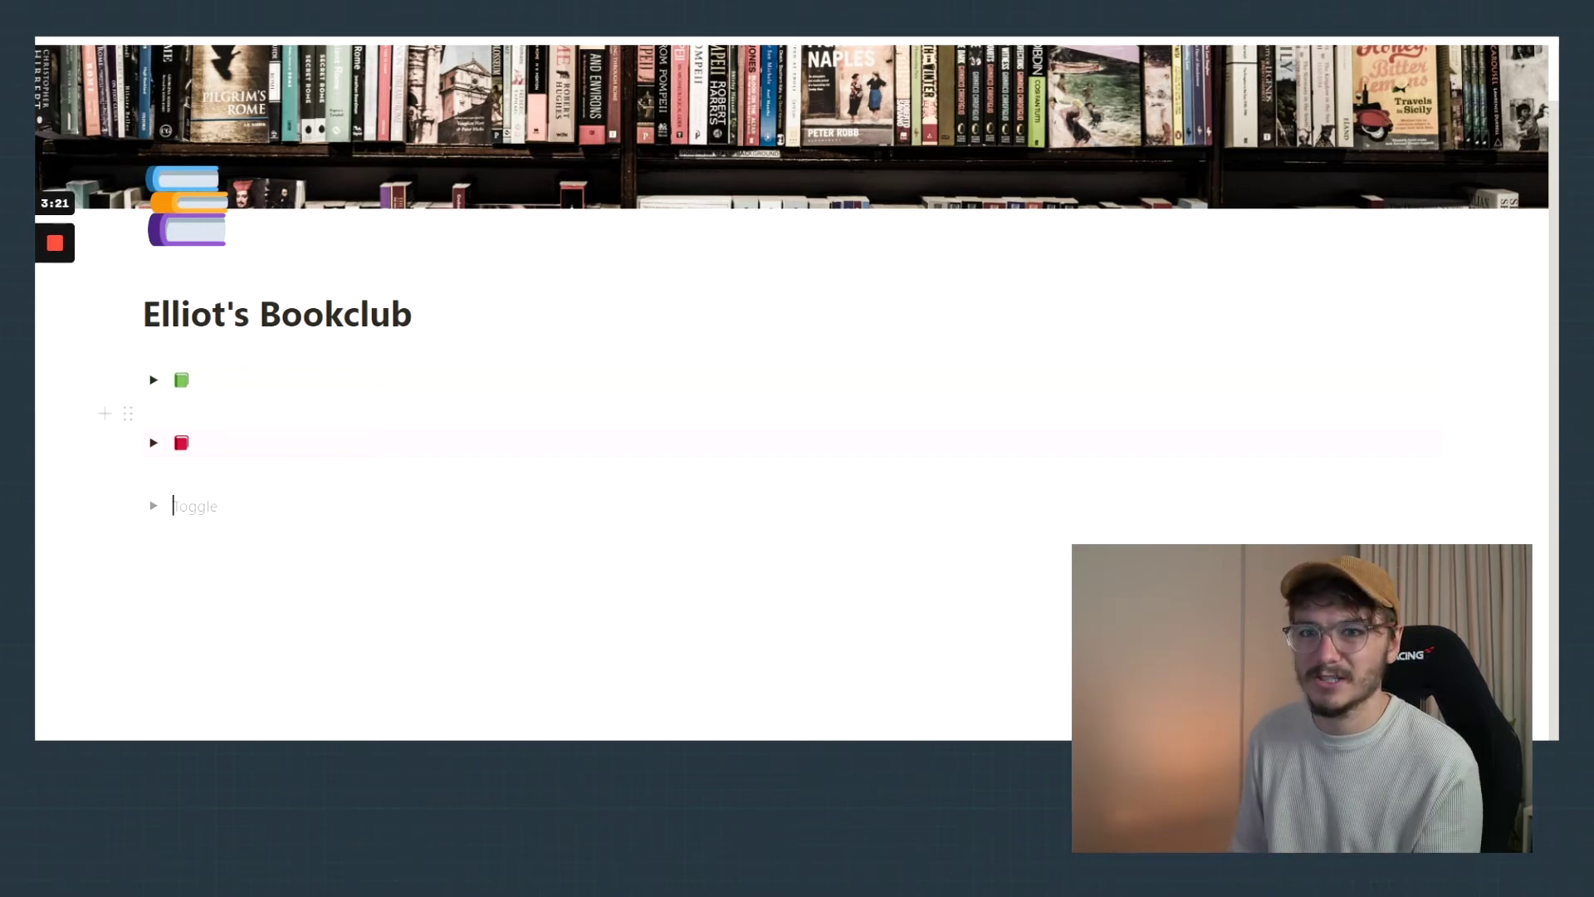
{"action": "type", "text": ":"}
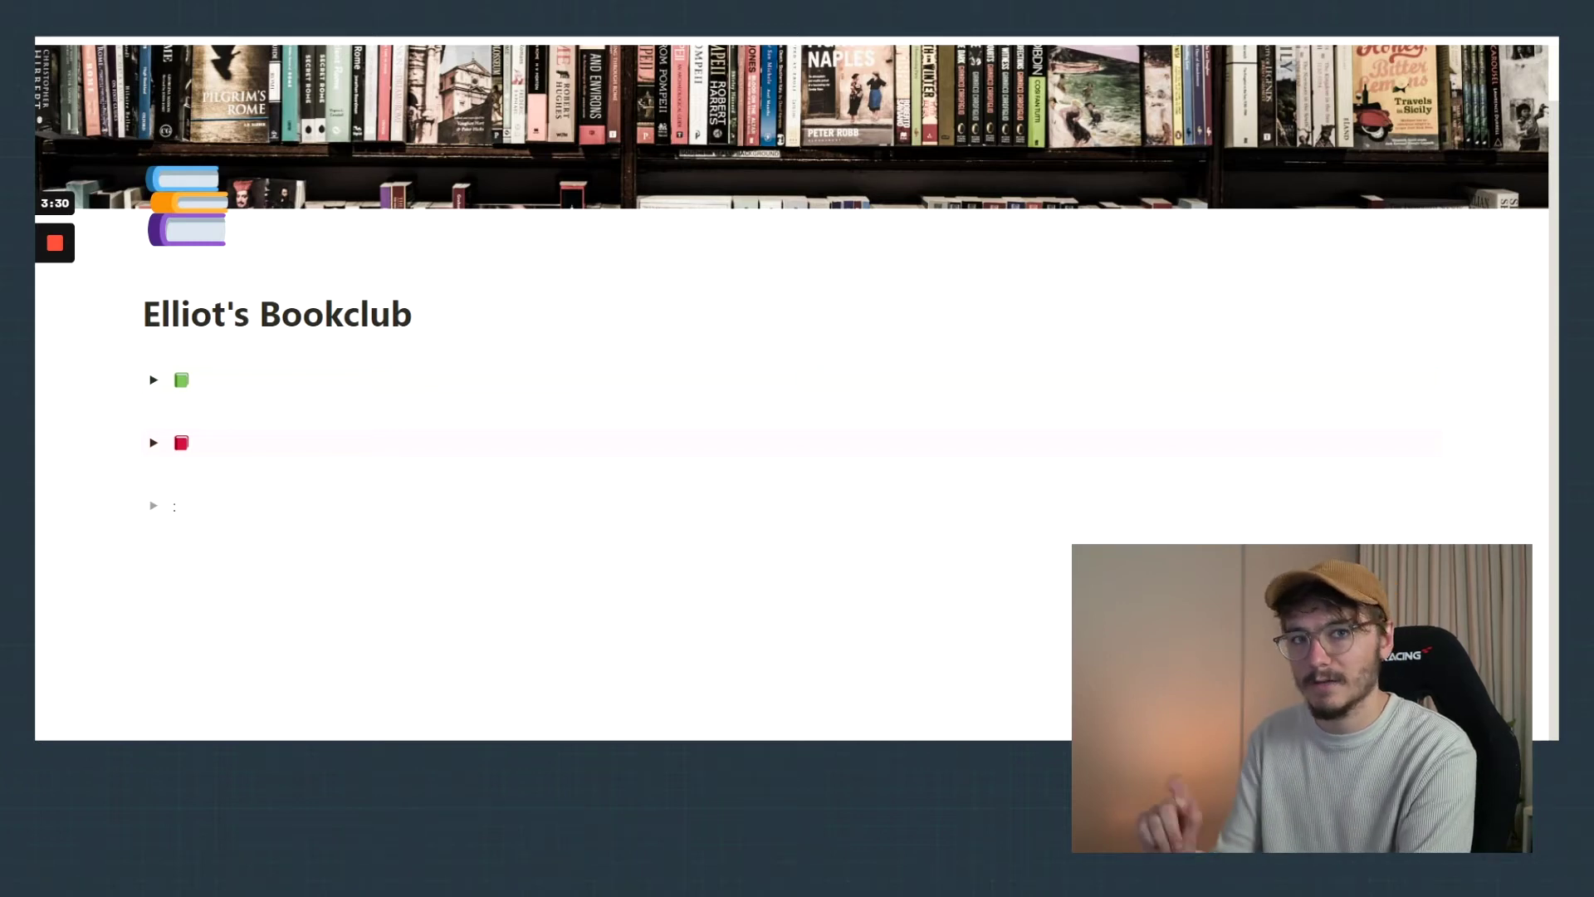
{"action": "type", "text": "book"}
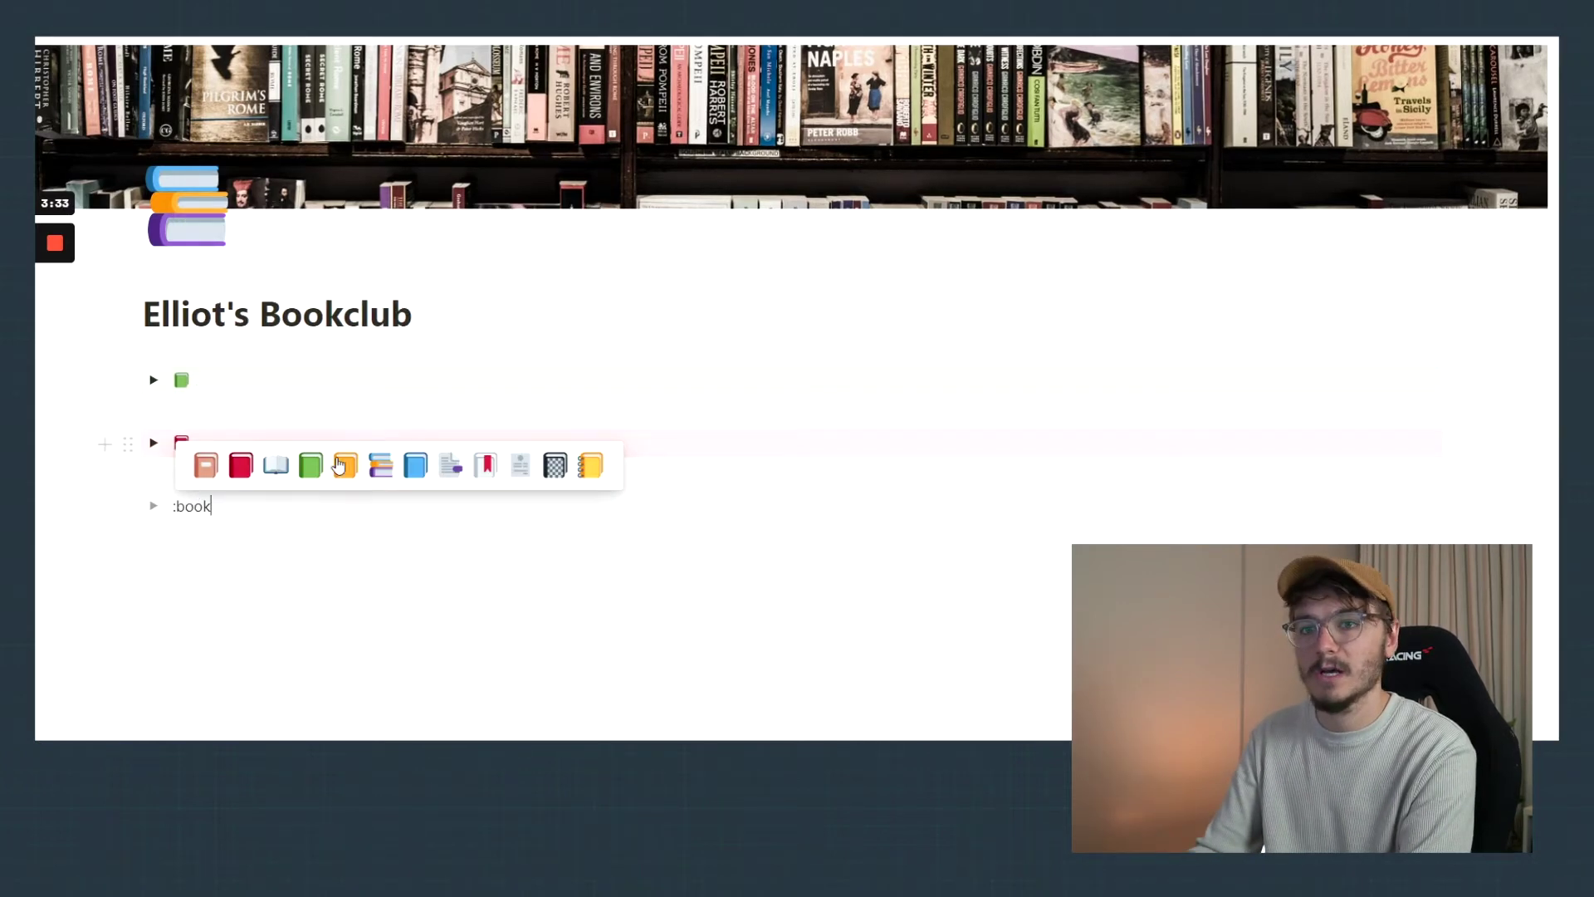
{"action": "left_click", "coordinate": [310, 465]}
Step: Insert an inline table inside the new green book toggle and title it "books ive read"
{"action": "left_click", "coordinate": [153, 504]}
{"action": "left_click", "coordinate": [200, 536]}
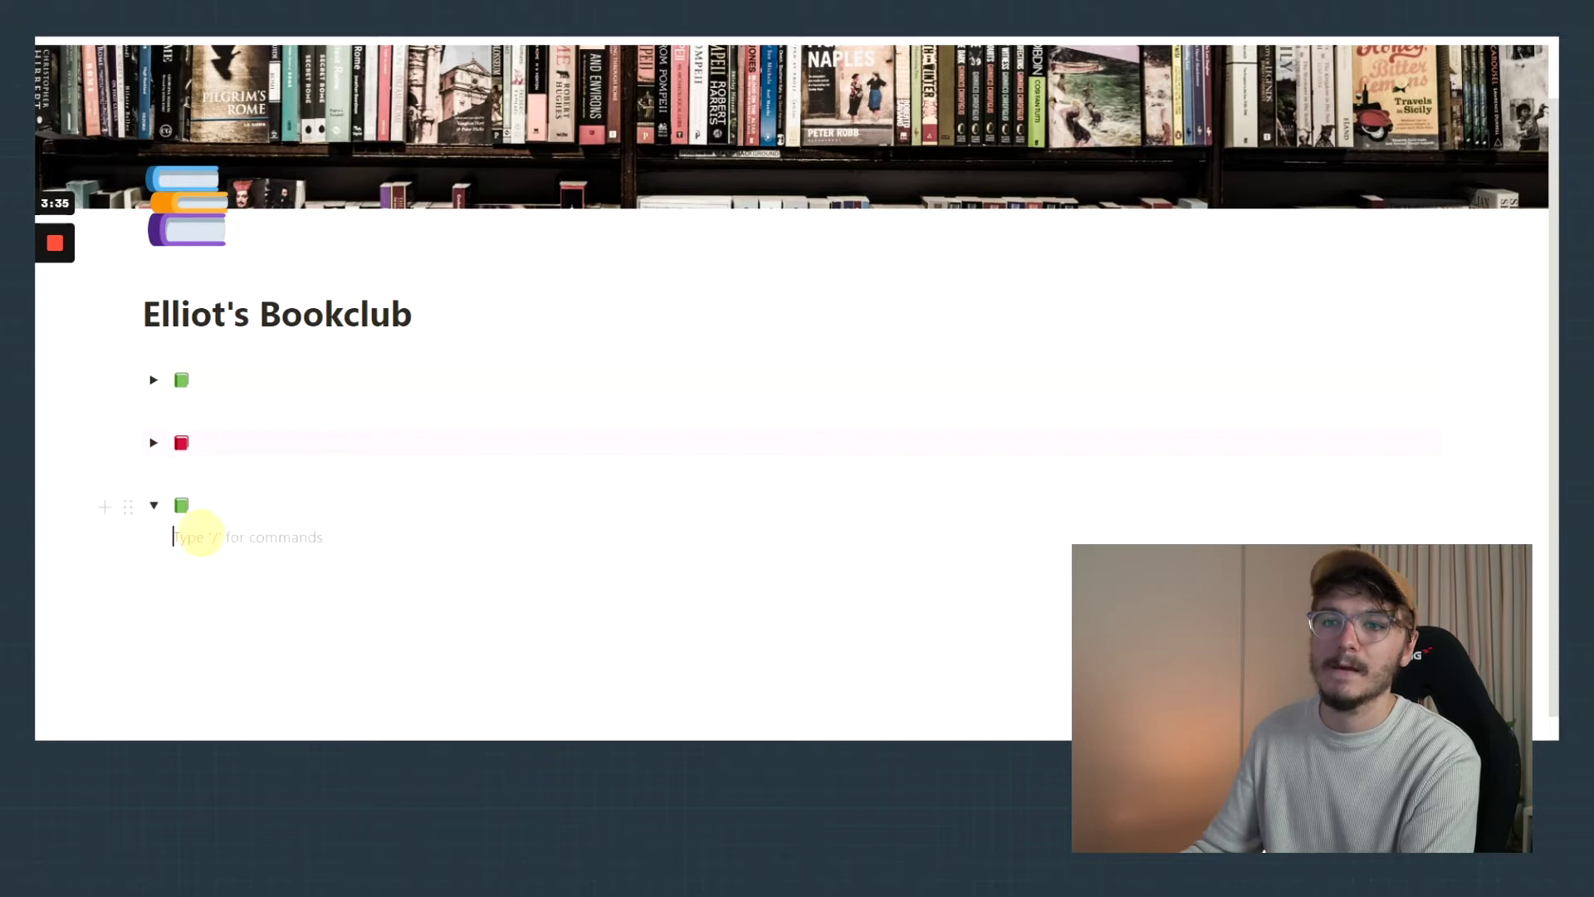
{"action": "type", "text": "/table"}
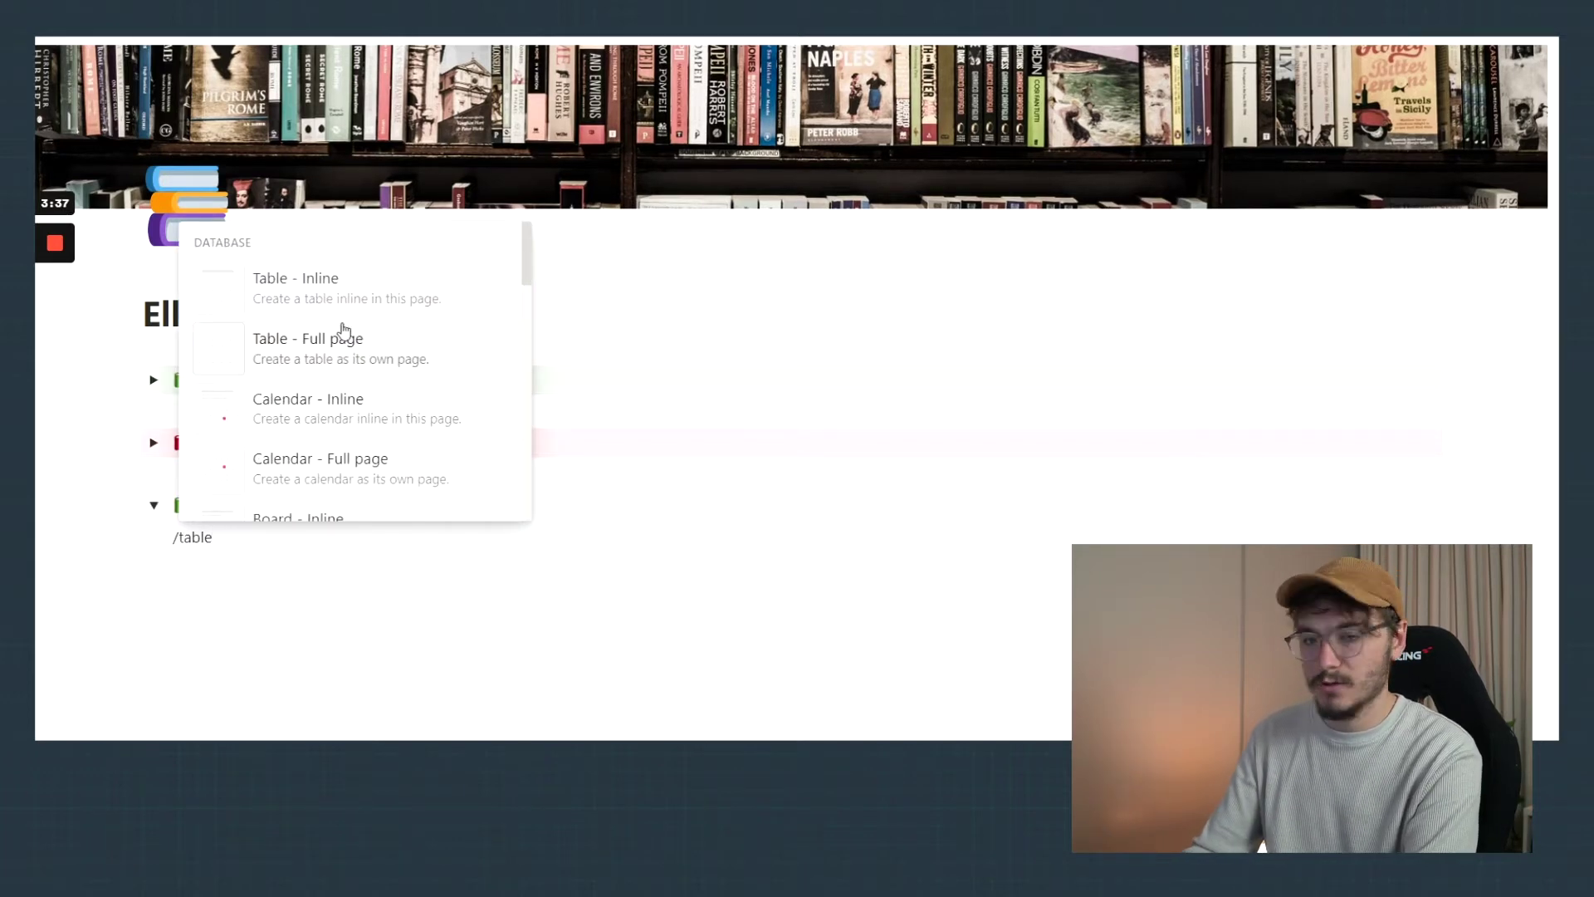
{"action": "left_click", "coordinate": [329, 315]}
{"action": "scroll", "coordinate": [340, 465], "scroll_direction": "down", "scroll_amount": 2}
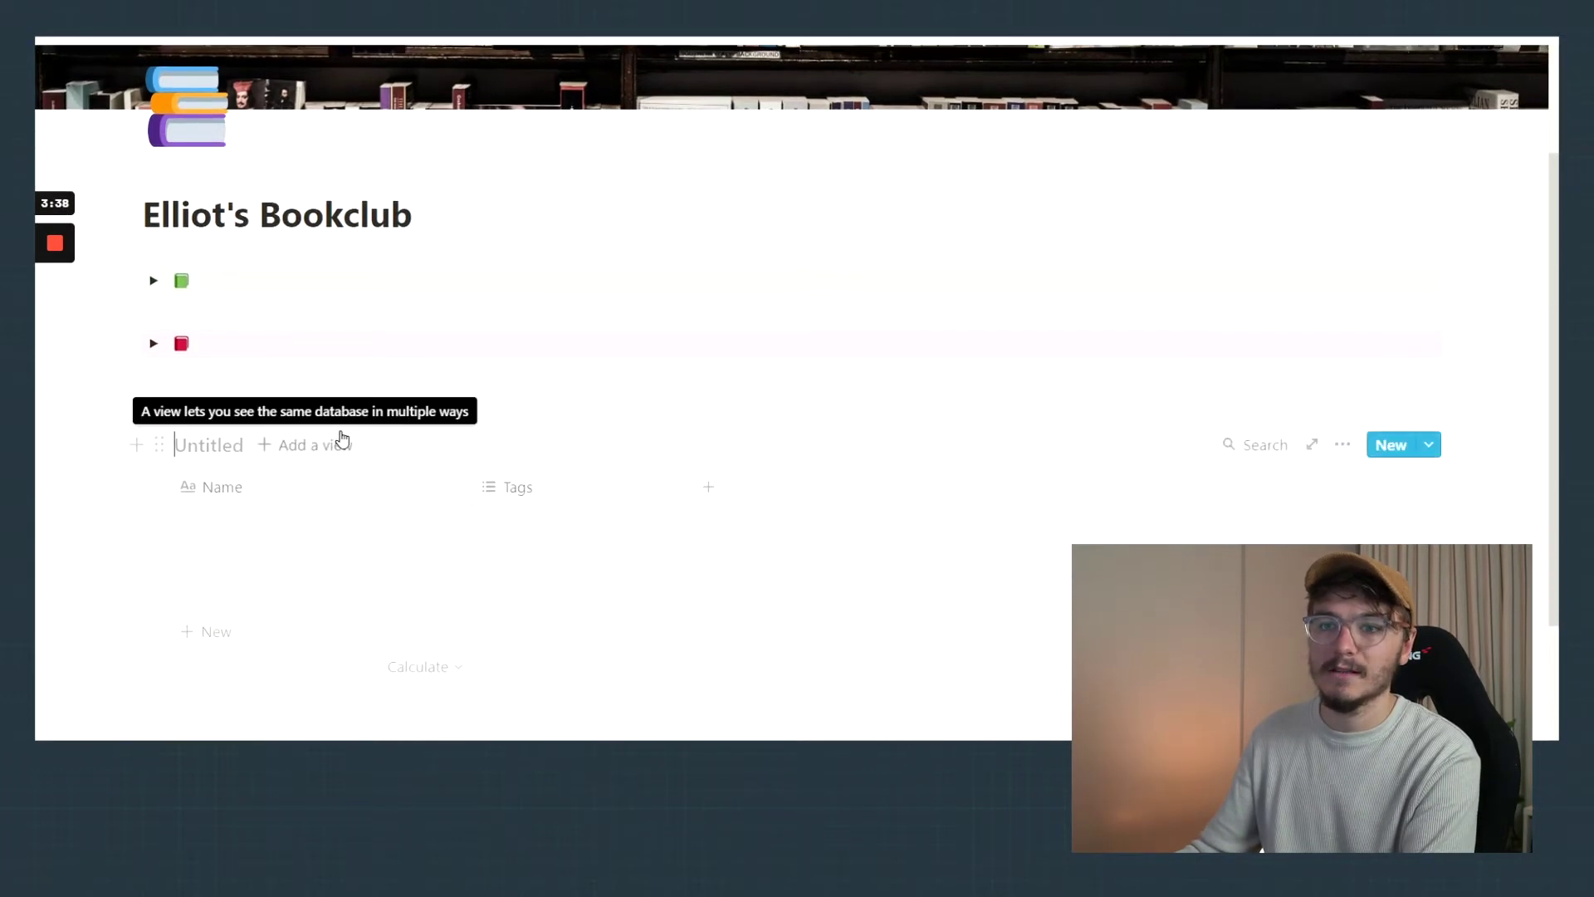
{"action": "type", "text": "books i"}
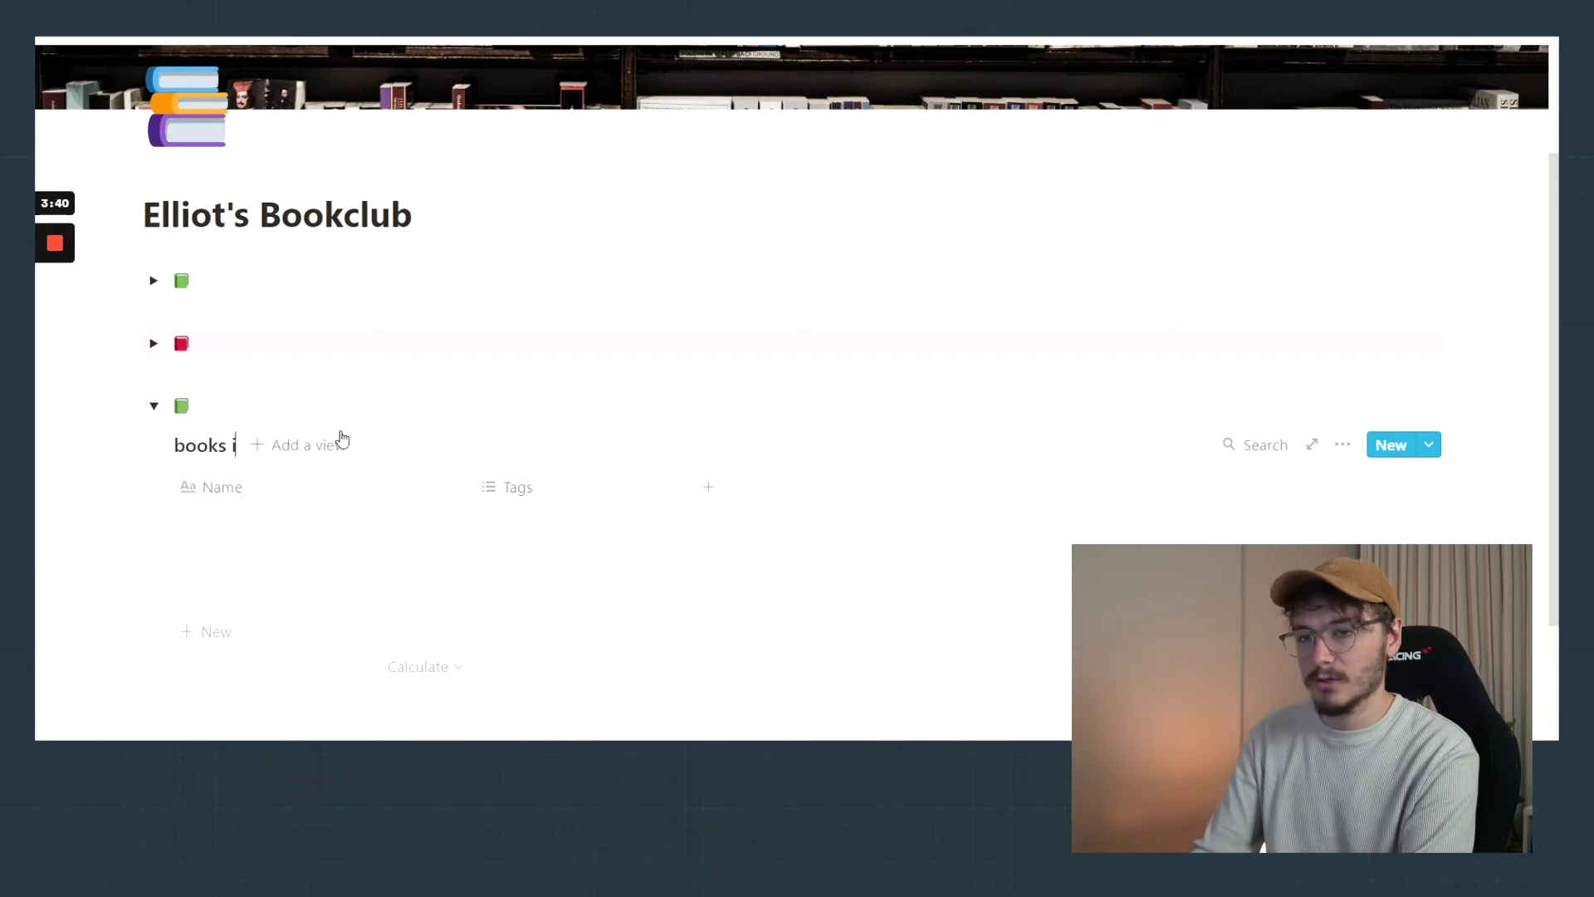
{"action": "type", "text": "ve read"}
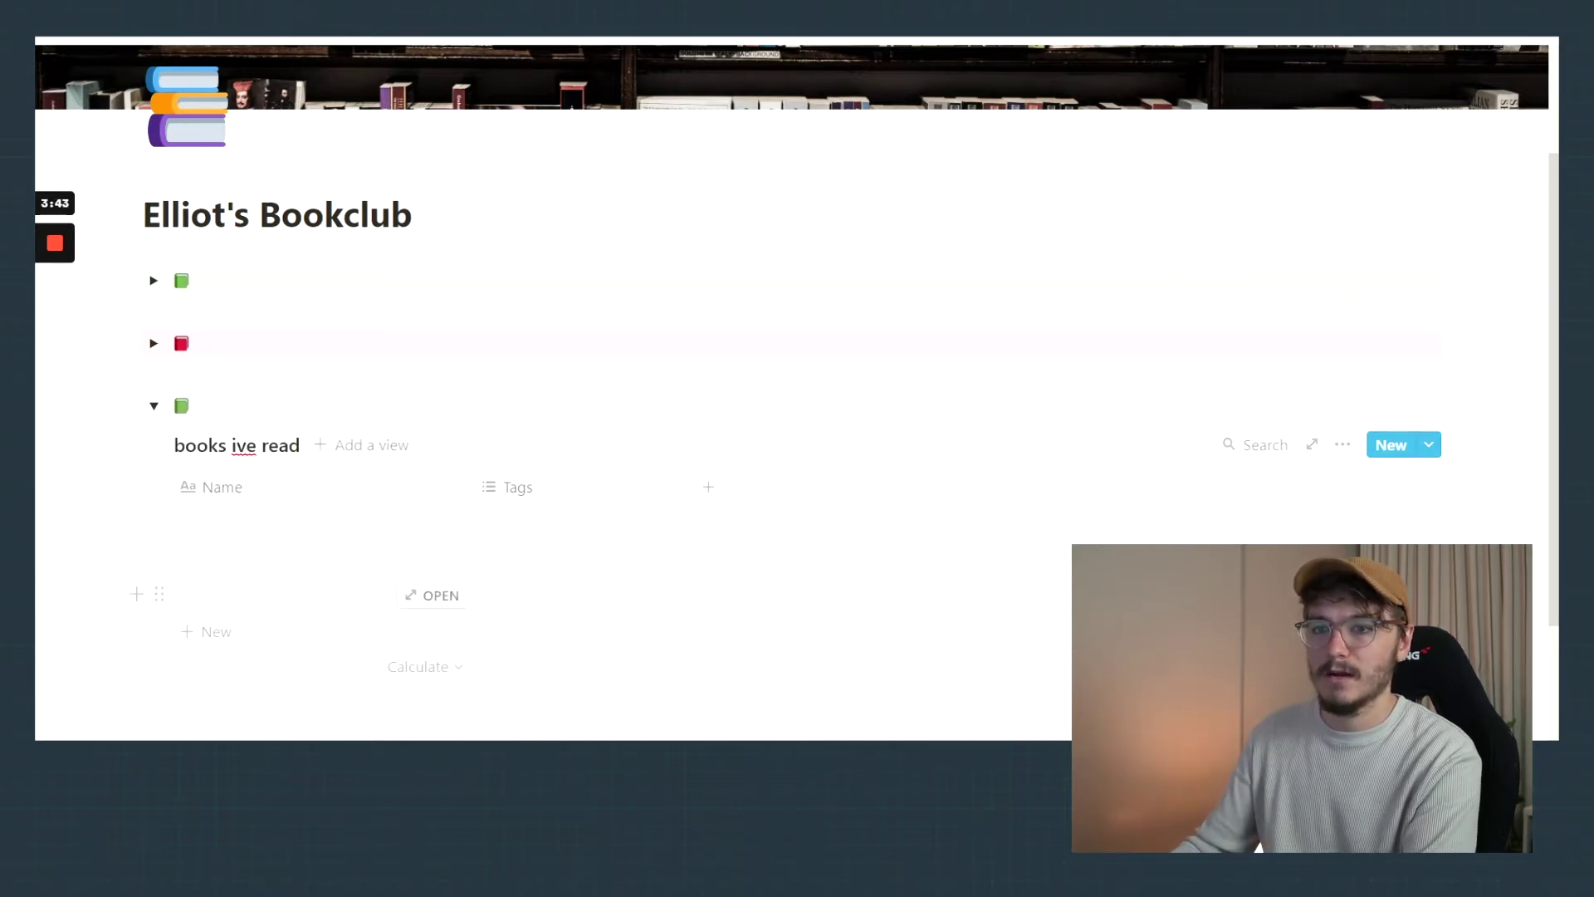
Step: Enter "Rich Dad Poor Dad" as the name in the first row of the new table
{"action": "scroll", "coordinate": [421, 473], "scroll_direction": "down", "scroll_amount": 2}
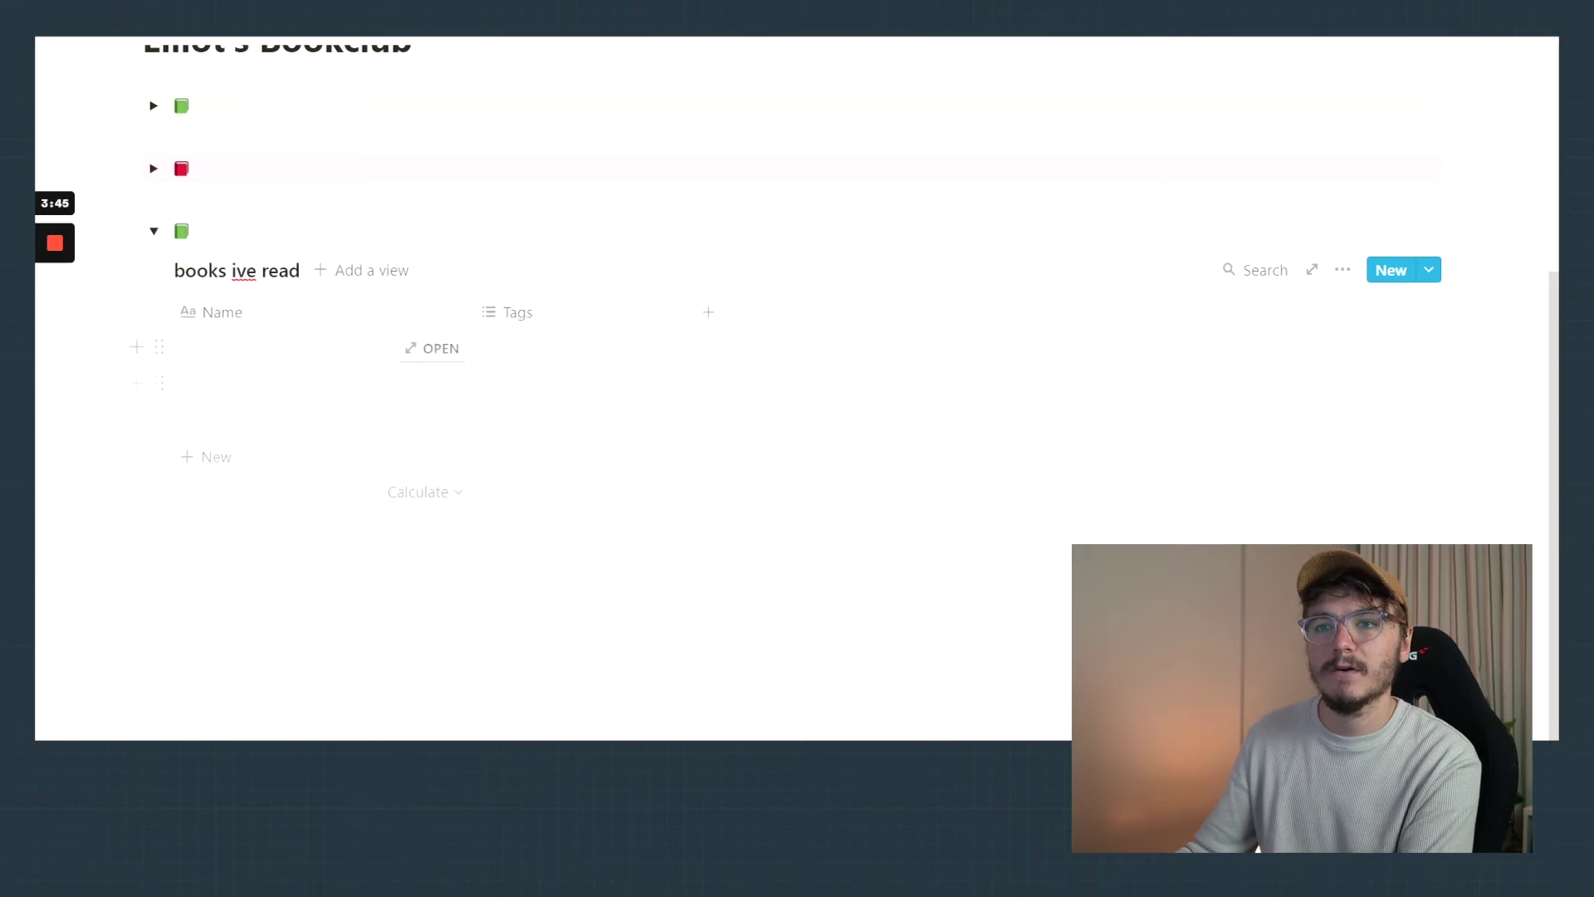
{"action": "left_click", "coordinate": [302, 352]}
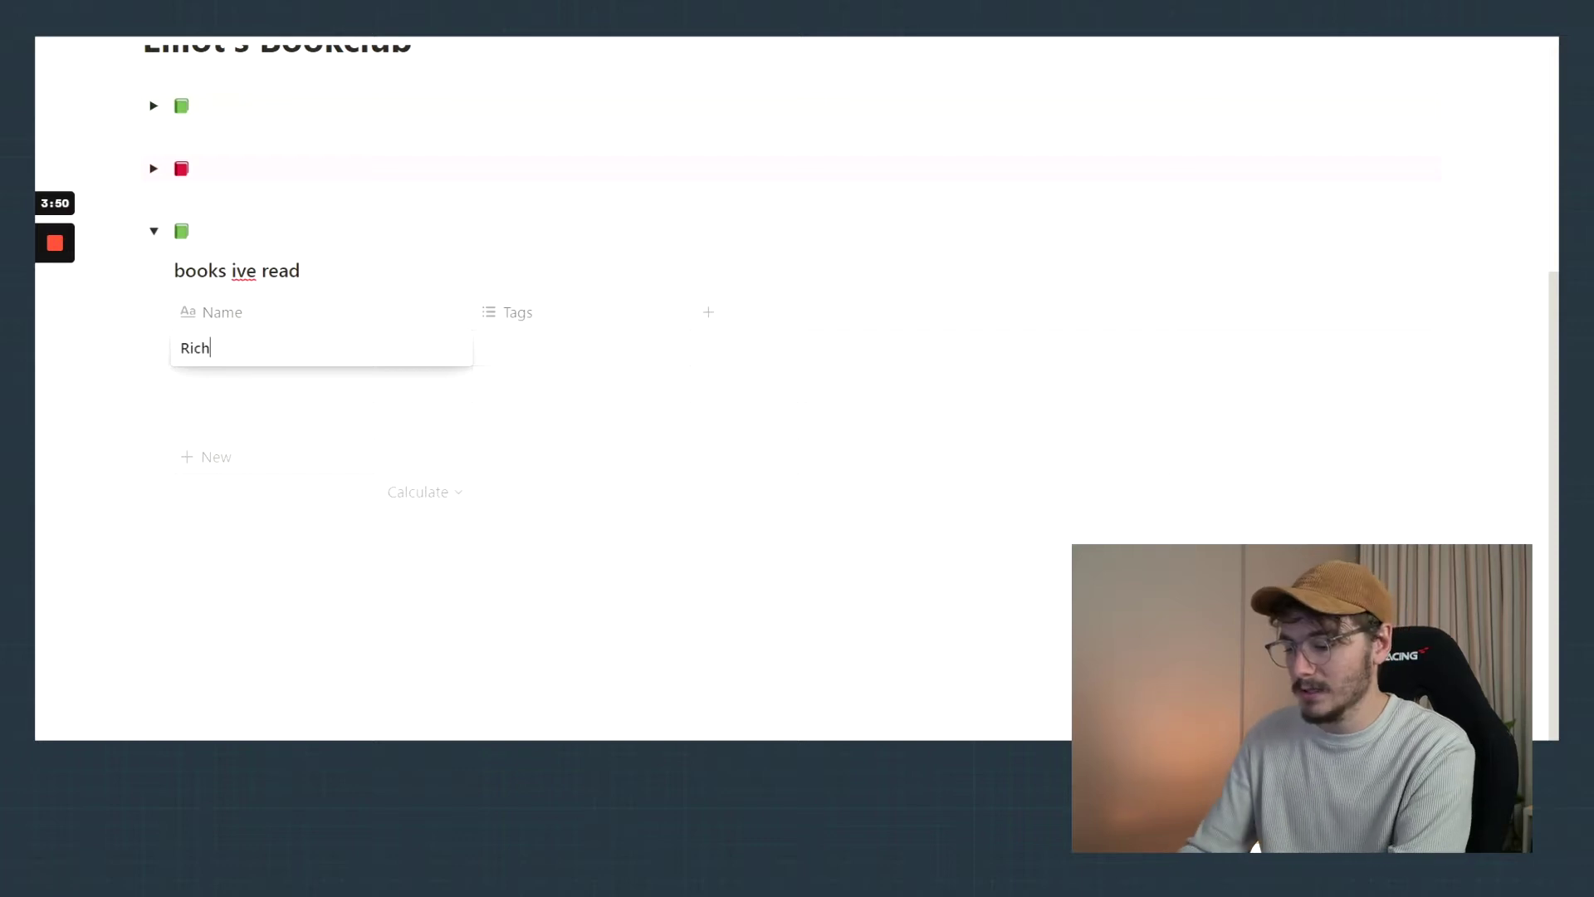
{"action": "type", "text": "Rich Dad Poor Dad"}
{"action": "key", "text": "Escape"}
Step: Change the Tags property's type to Text and rename it "author"
{"action": "left_click", "coordinate": [541, 314]}
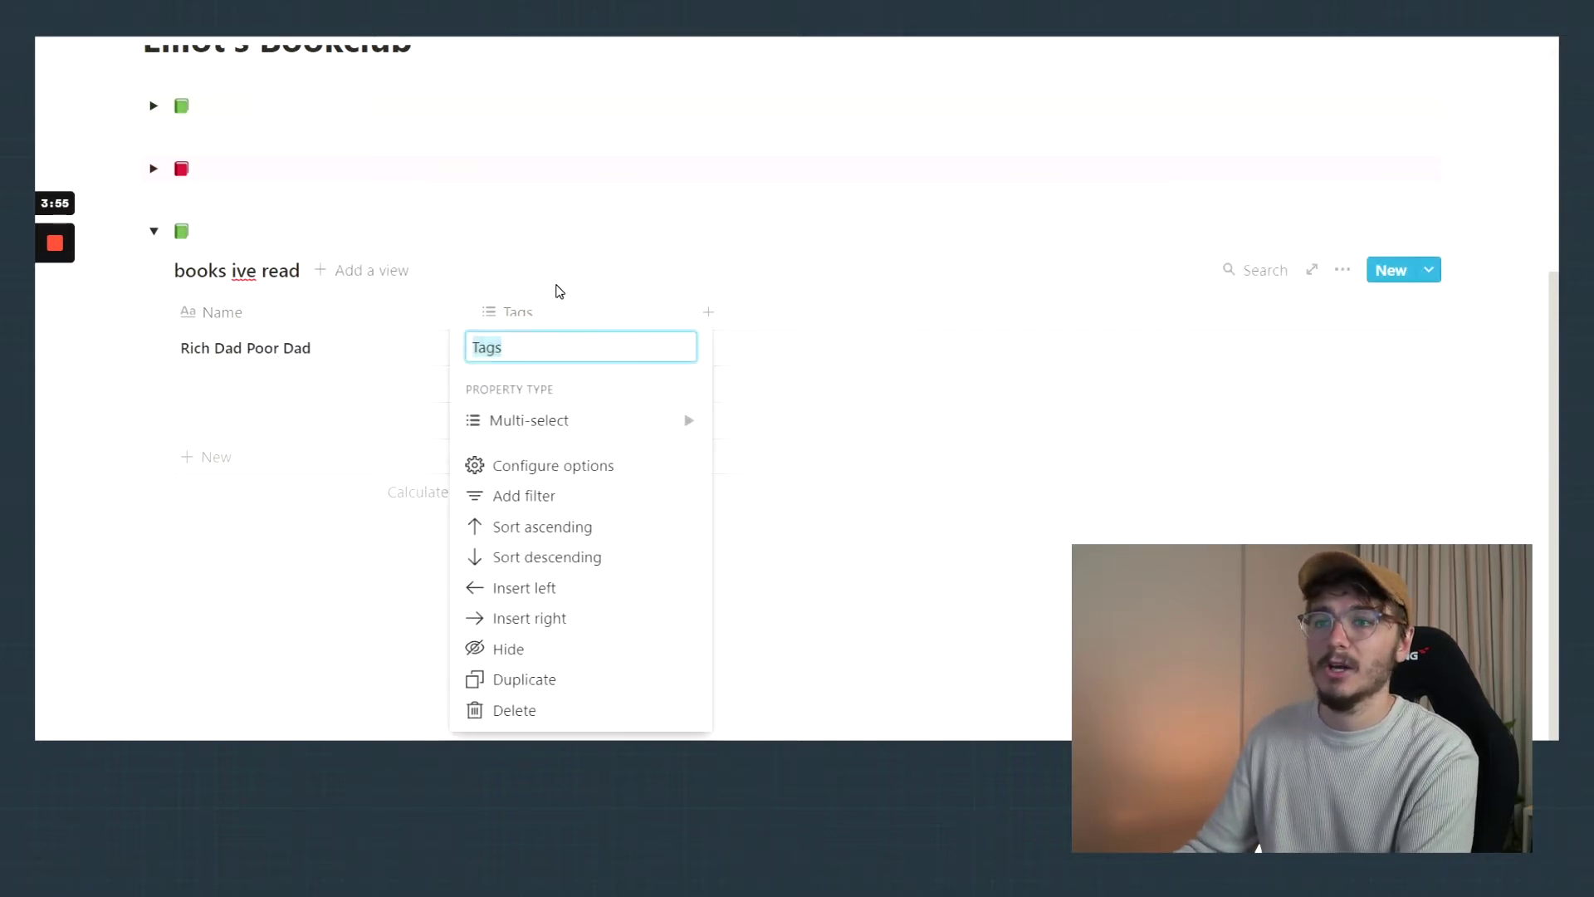
{"action": "left_click", "coordinate": [636, 413]}
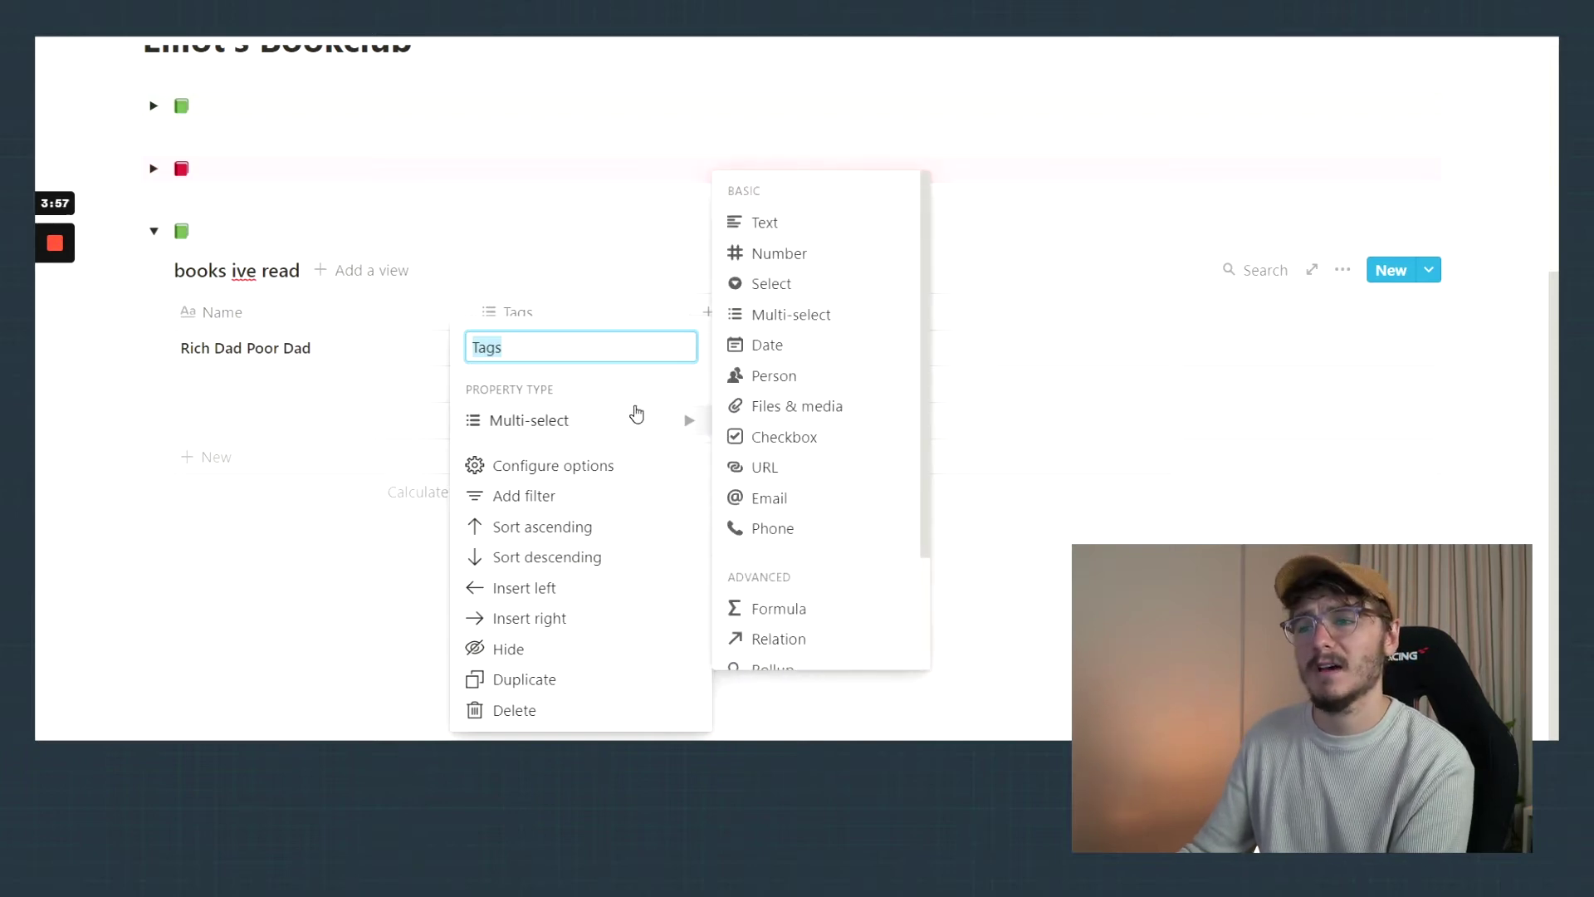
{"action": "left_click", "coordinate": [818, 222]}
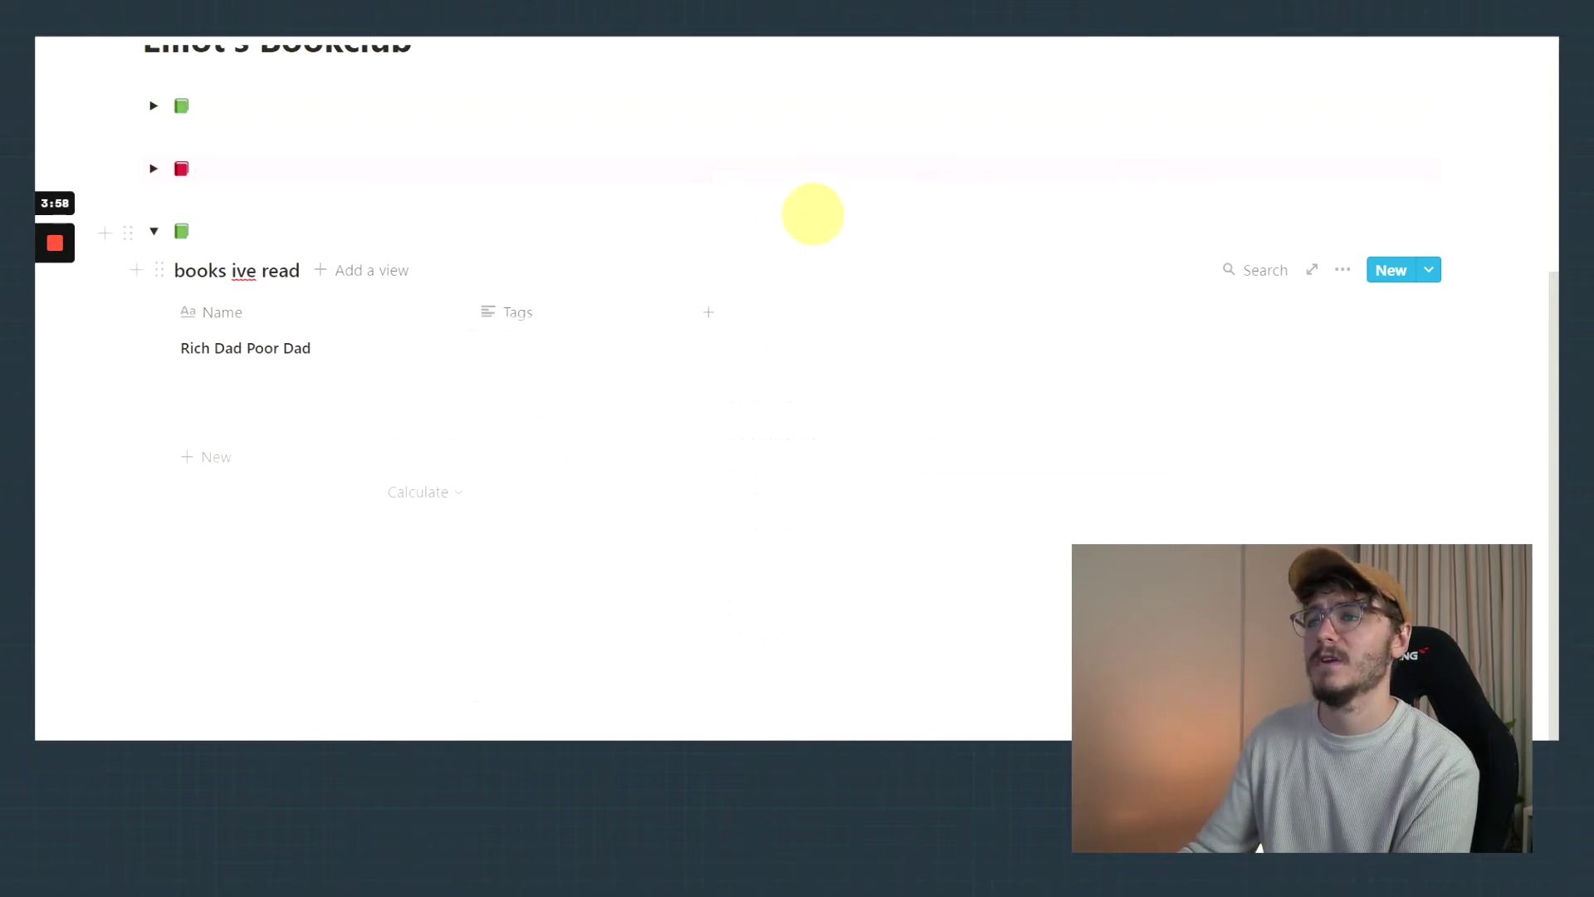
{"action": "left_click", "coordinate": [598, 316]}
{"action": "type", "text": "author"}
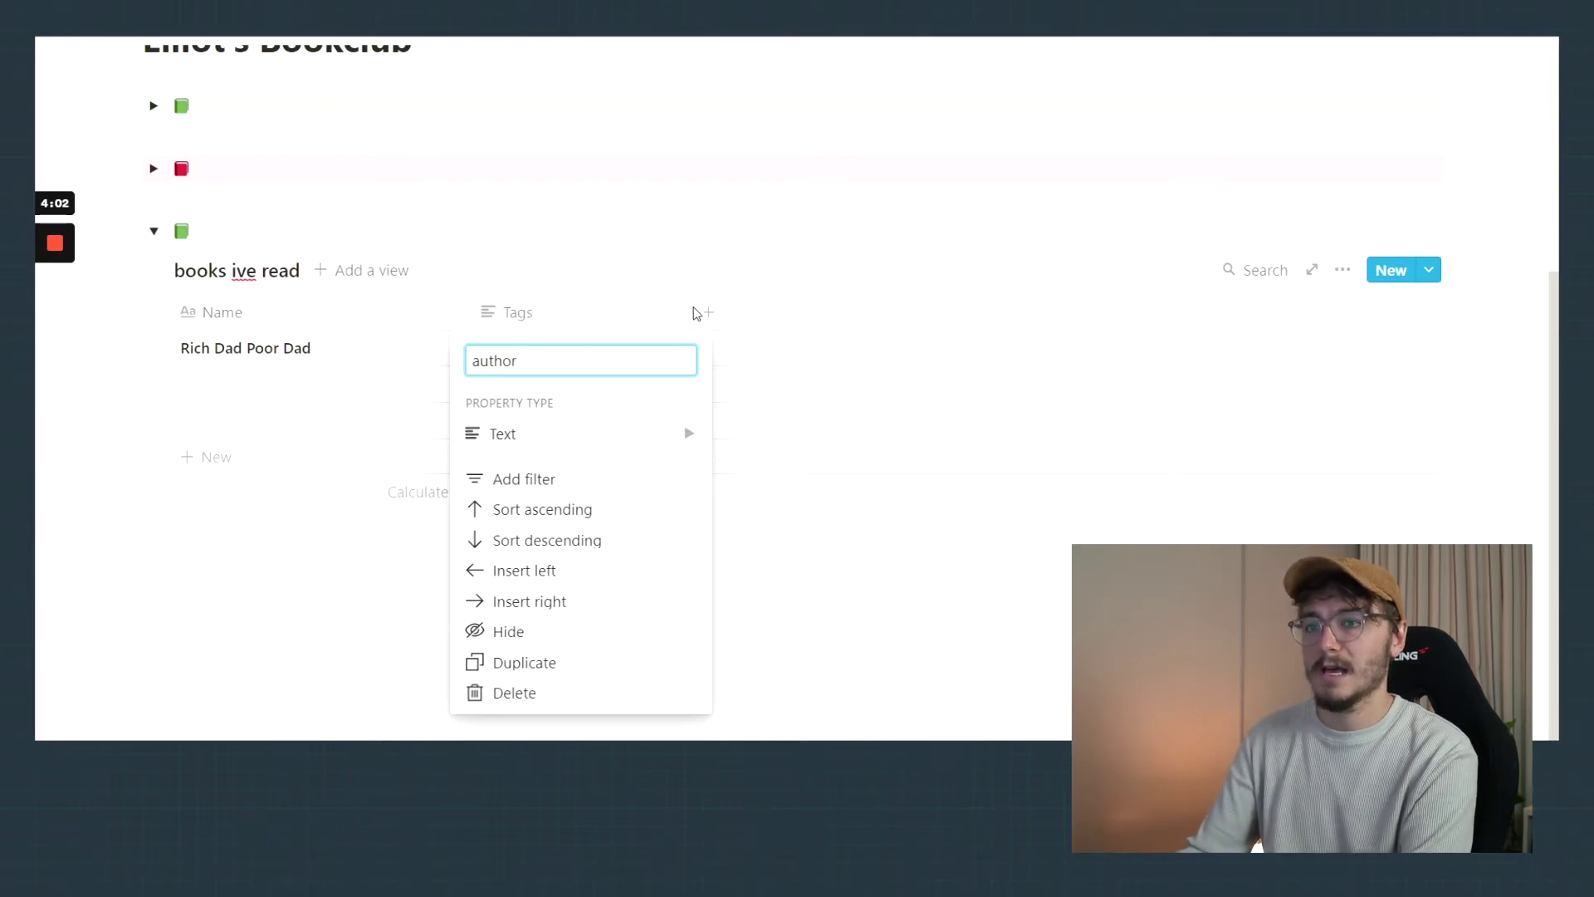
{"action": "left_click", "coordinate": [739, 324]}
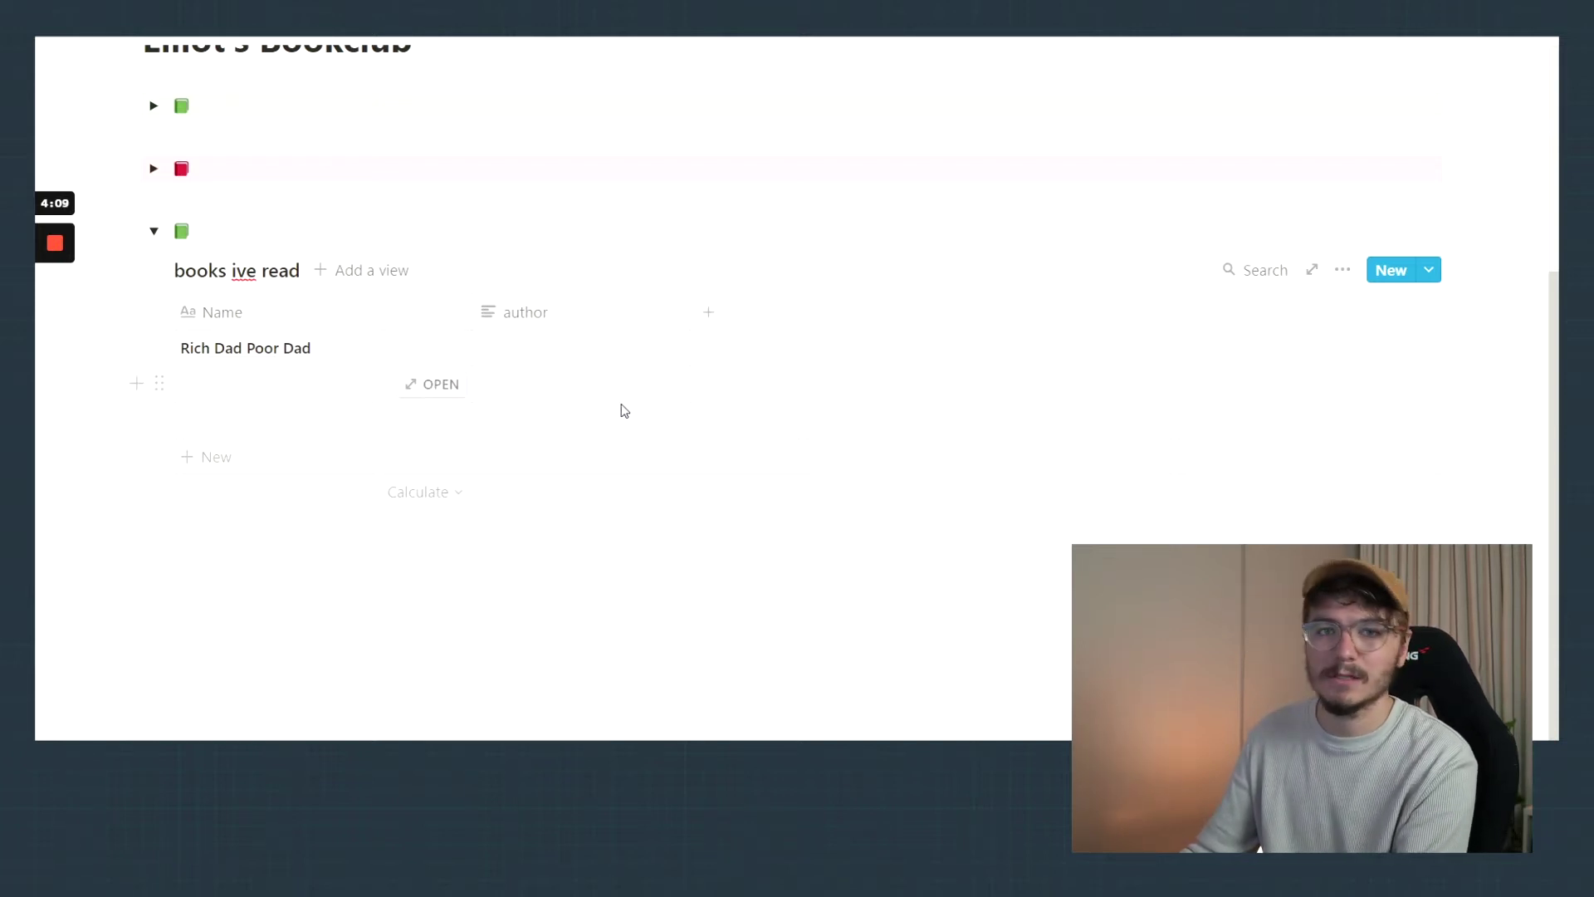
Step: Delete the author property from the books ive read table
{"action": "left_click", "coordinate": [581, 321]}
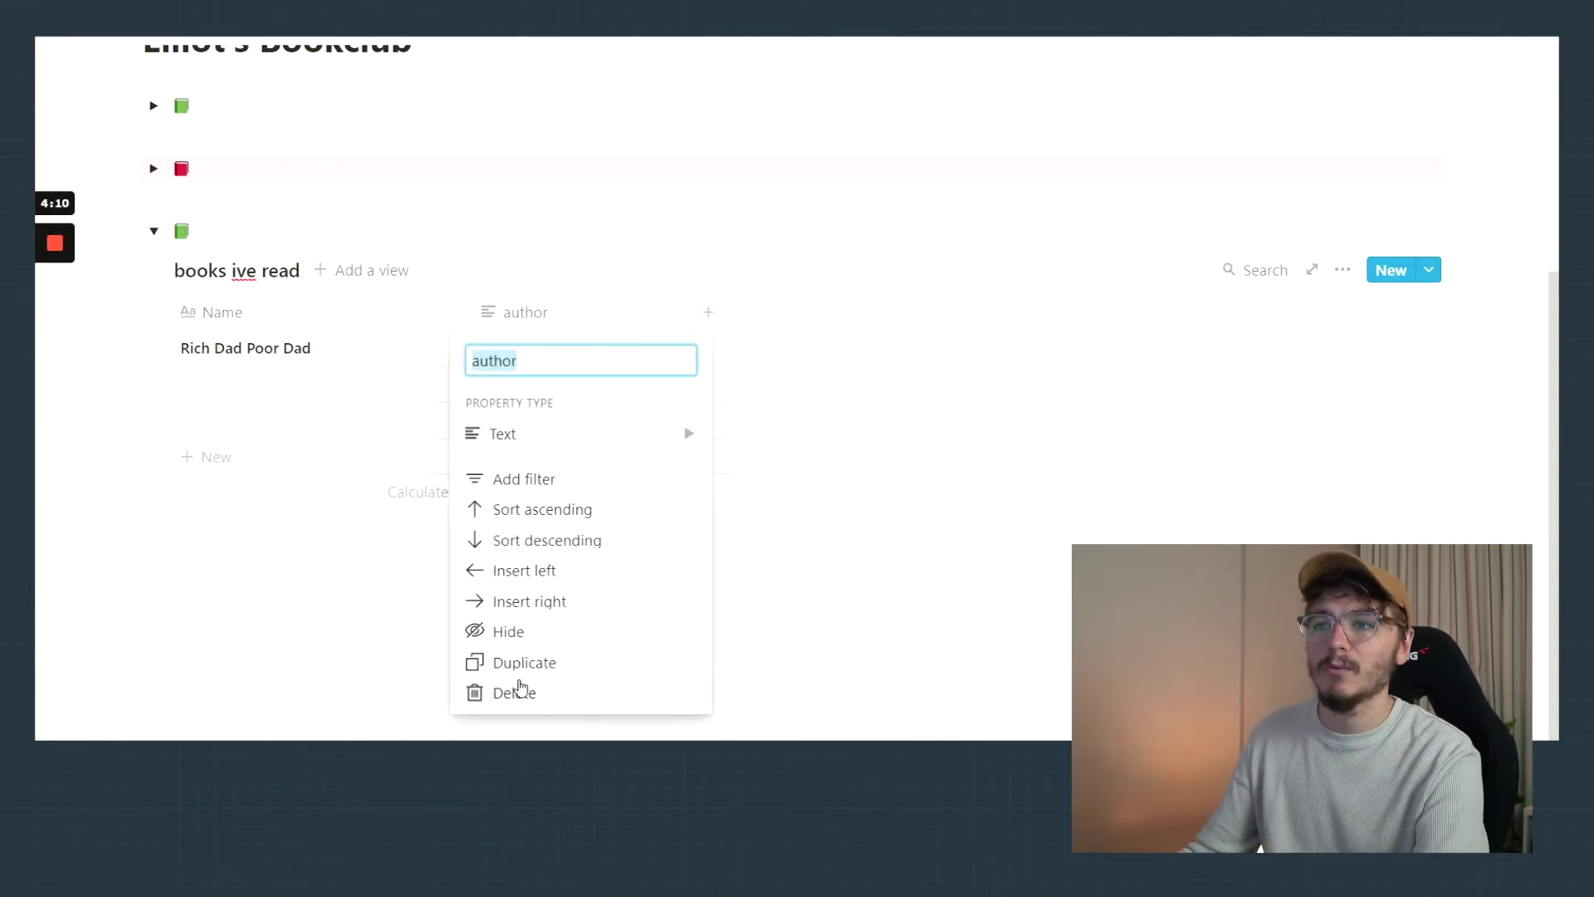
{"action": "left_click", "coordinate": [516, 689]}
{"action": "left_click", "coordinate": [717, 398]}
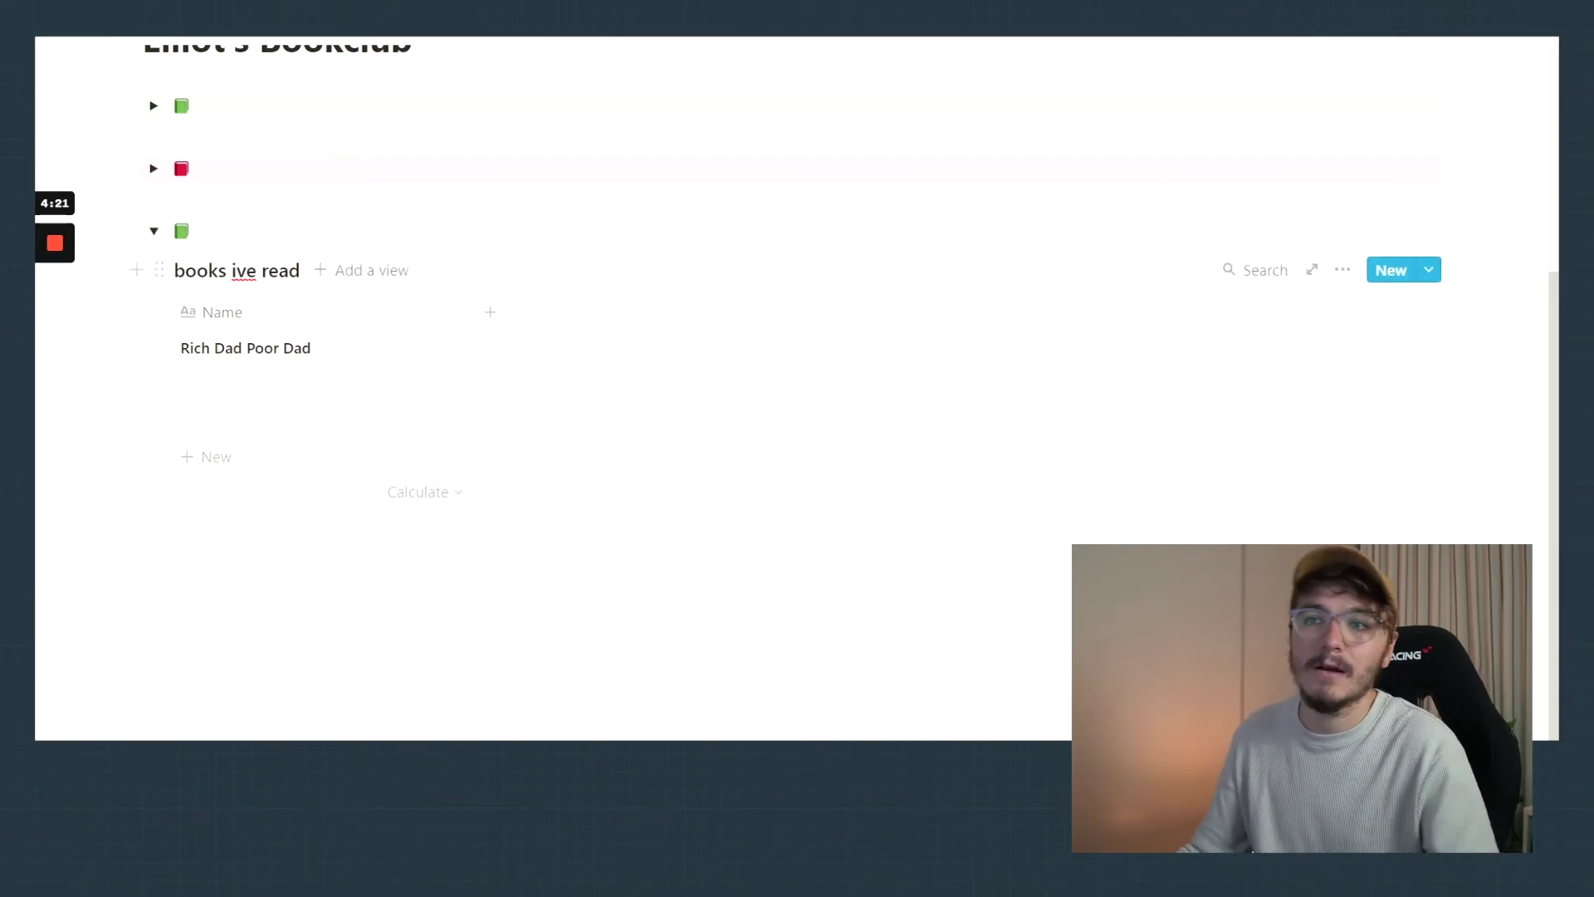
Step: Enter "4 Hour Workweek" as the name in the second row, checking the existing green book toggle for reference
{"action": "left_click", "coordinate": [305, 397]}
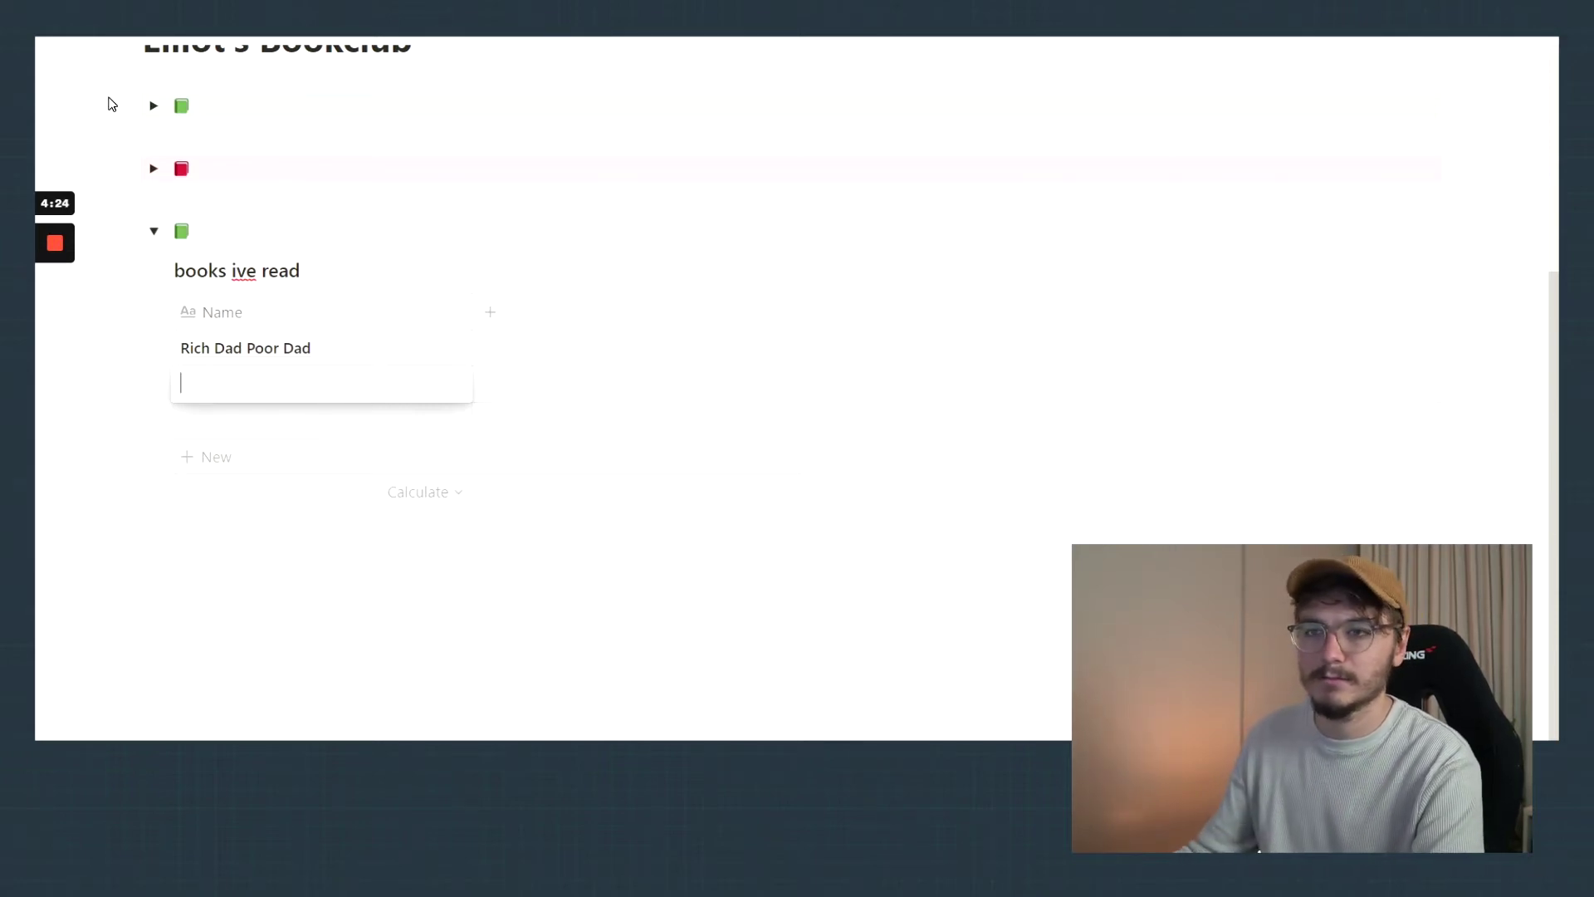
{"action": "left_click", "coordinate": [150, 107]}
{"action": "left_click", "coordinate": [150, 107]}
{"action": "type", "text": "4 Hour o"}
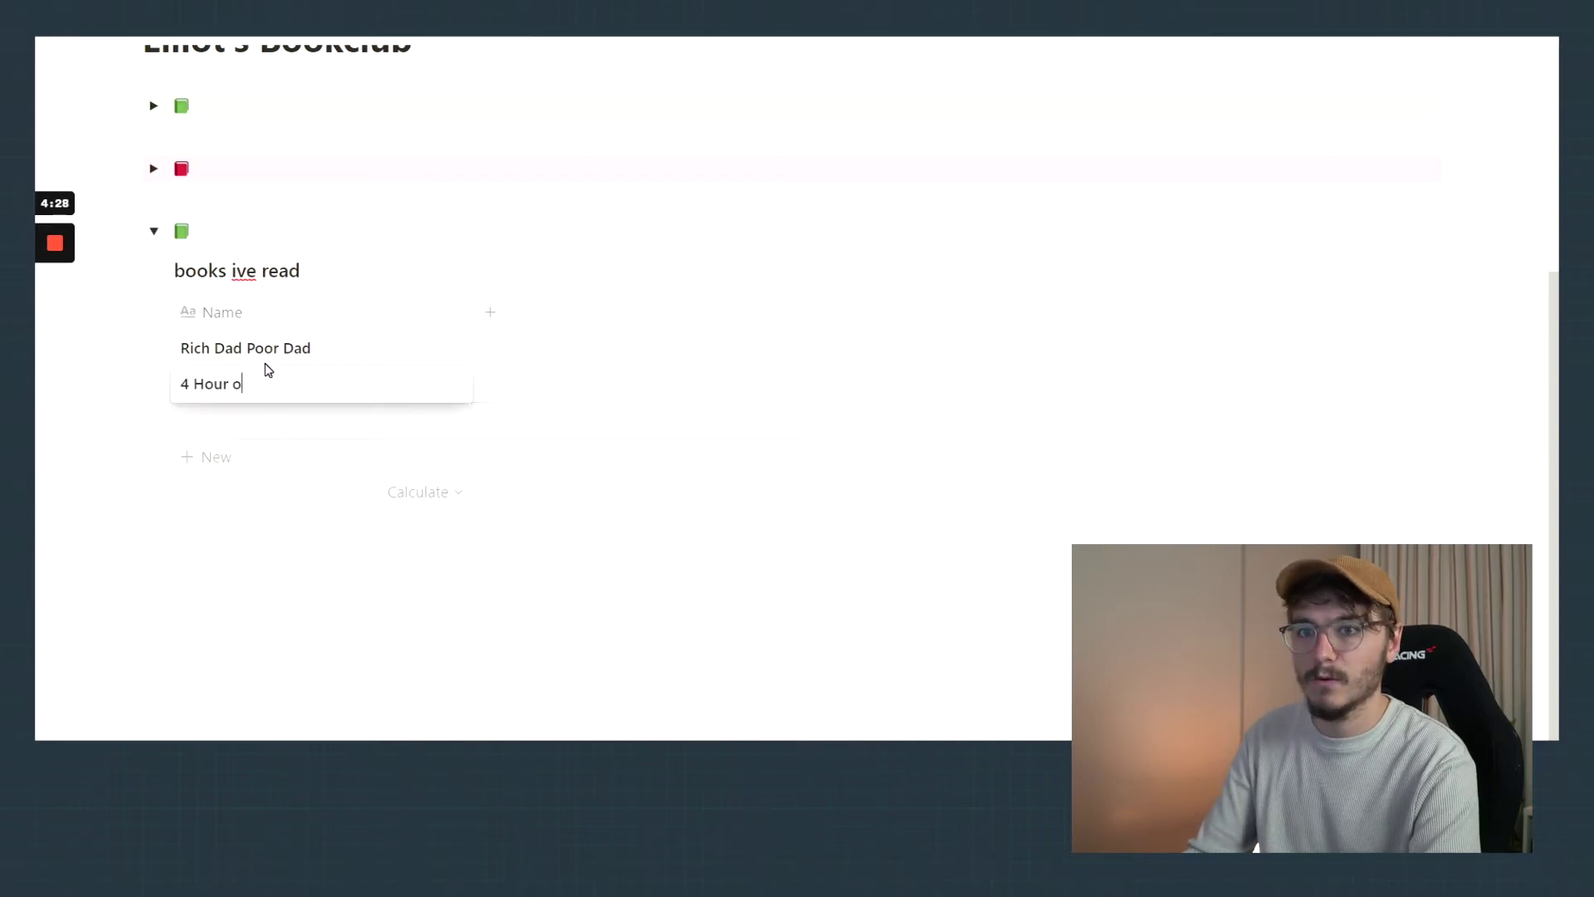
{"action": "type", "text": " Wo"}
{"action": "key", "text": "BackSpace"}
{"action": "type", "text": "Workweek"}
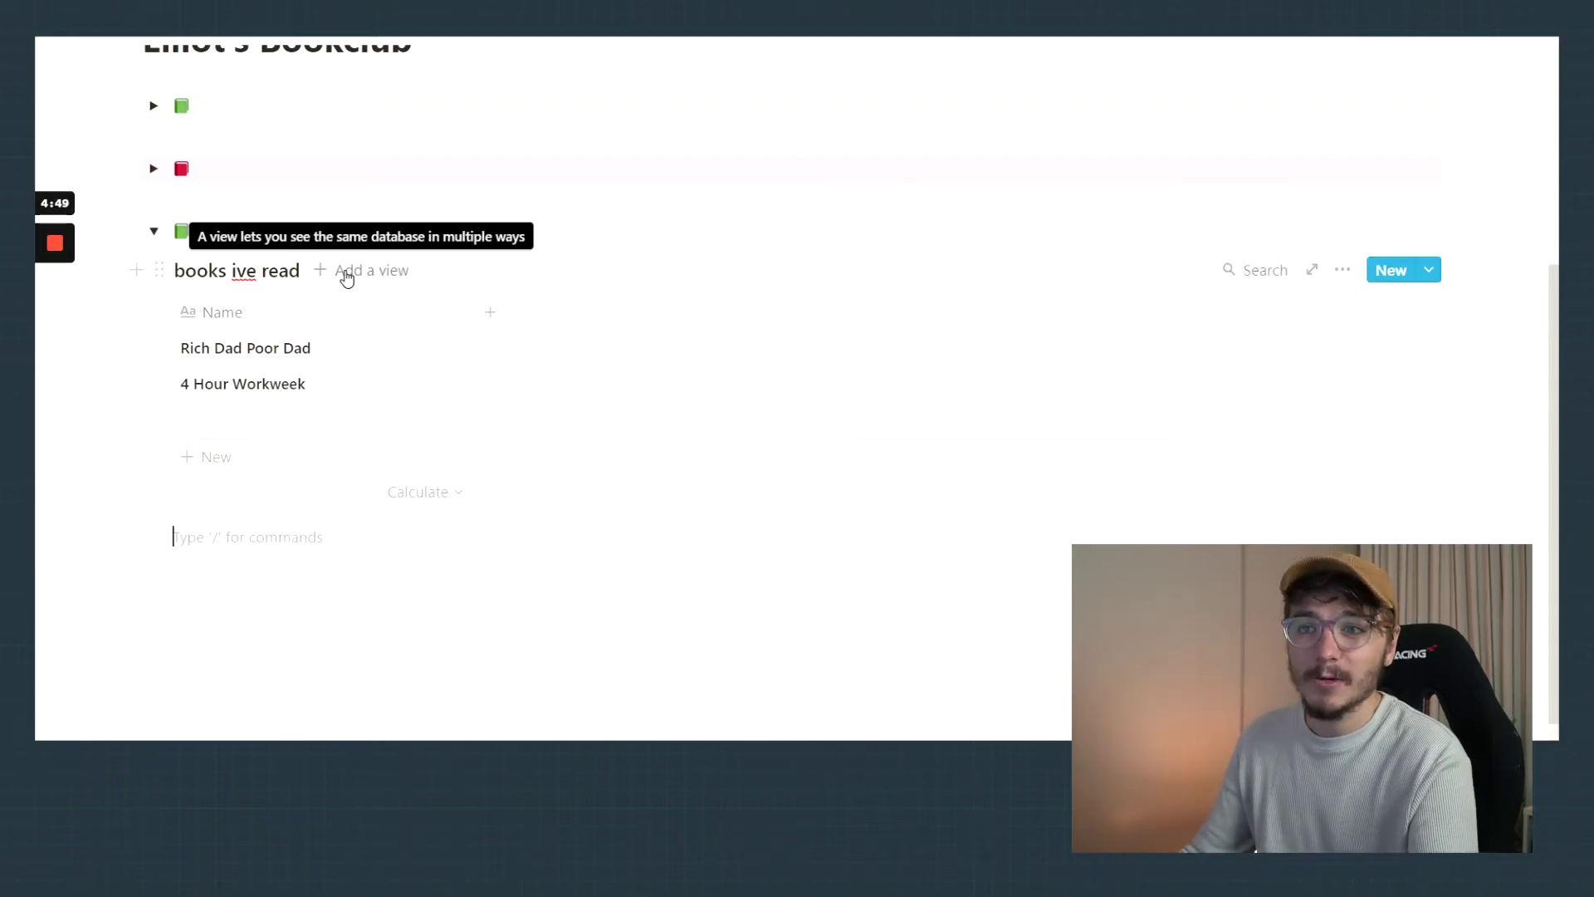
Step: Add a gallery view to the "books ive read" database in the third toggle
{"action": "left_click", "coordinate": [347, 277]}
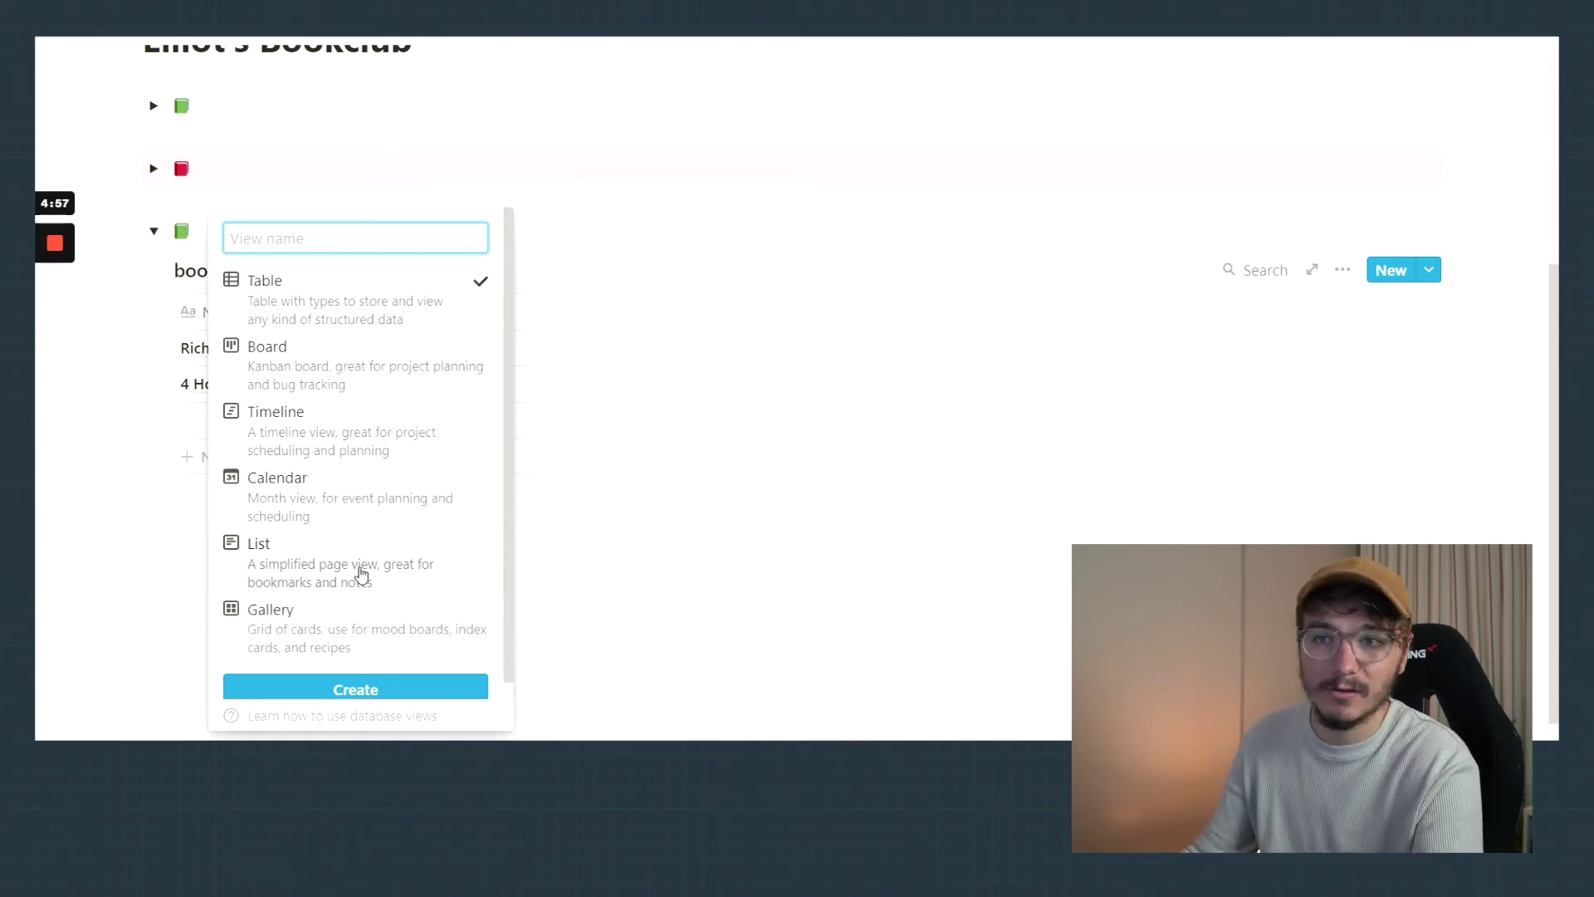
{"action": "left_click", "coordinate": [374, 648]}
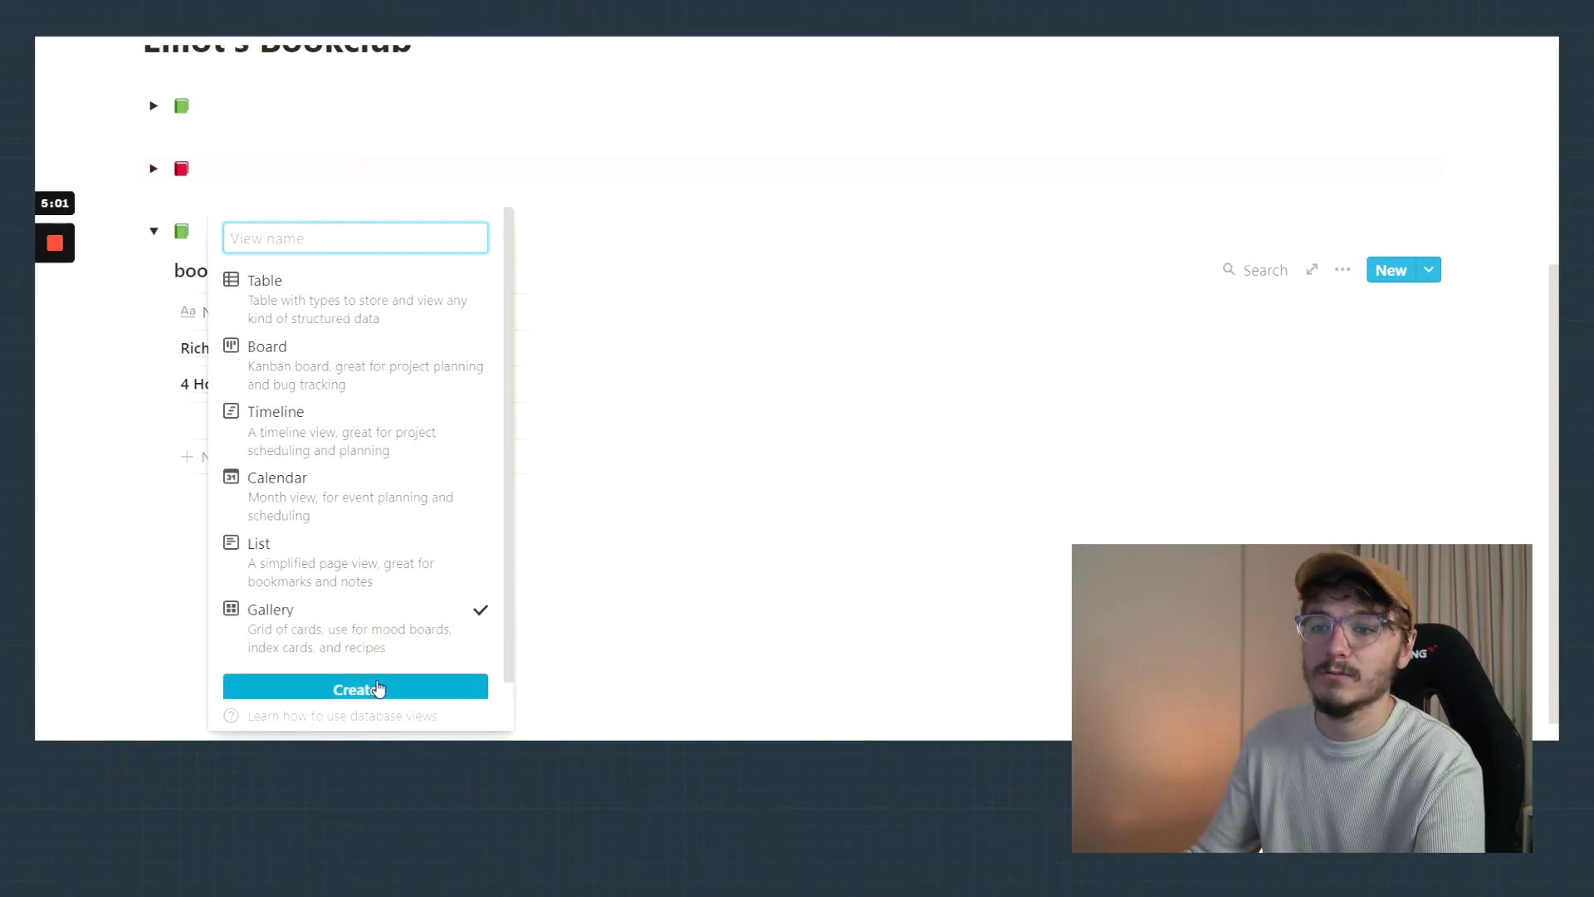
{"action": "left_click", "coordinate": [376, 687]}
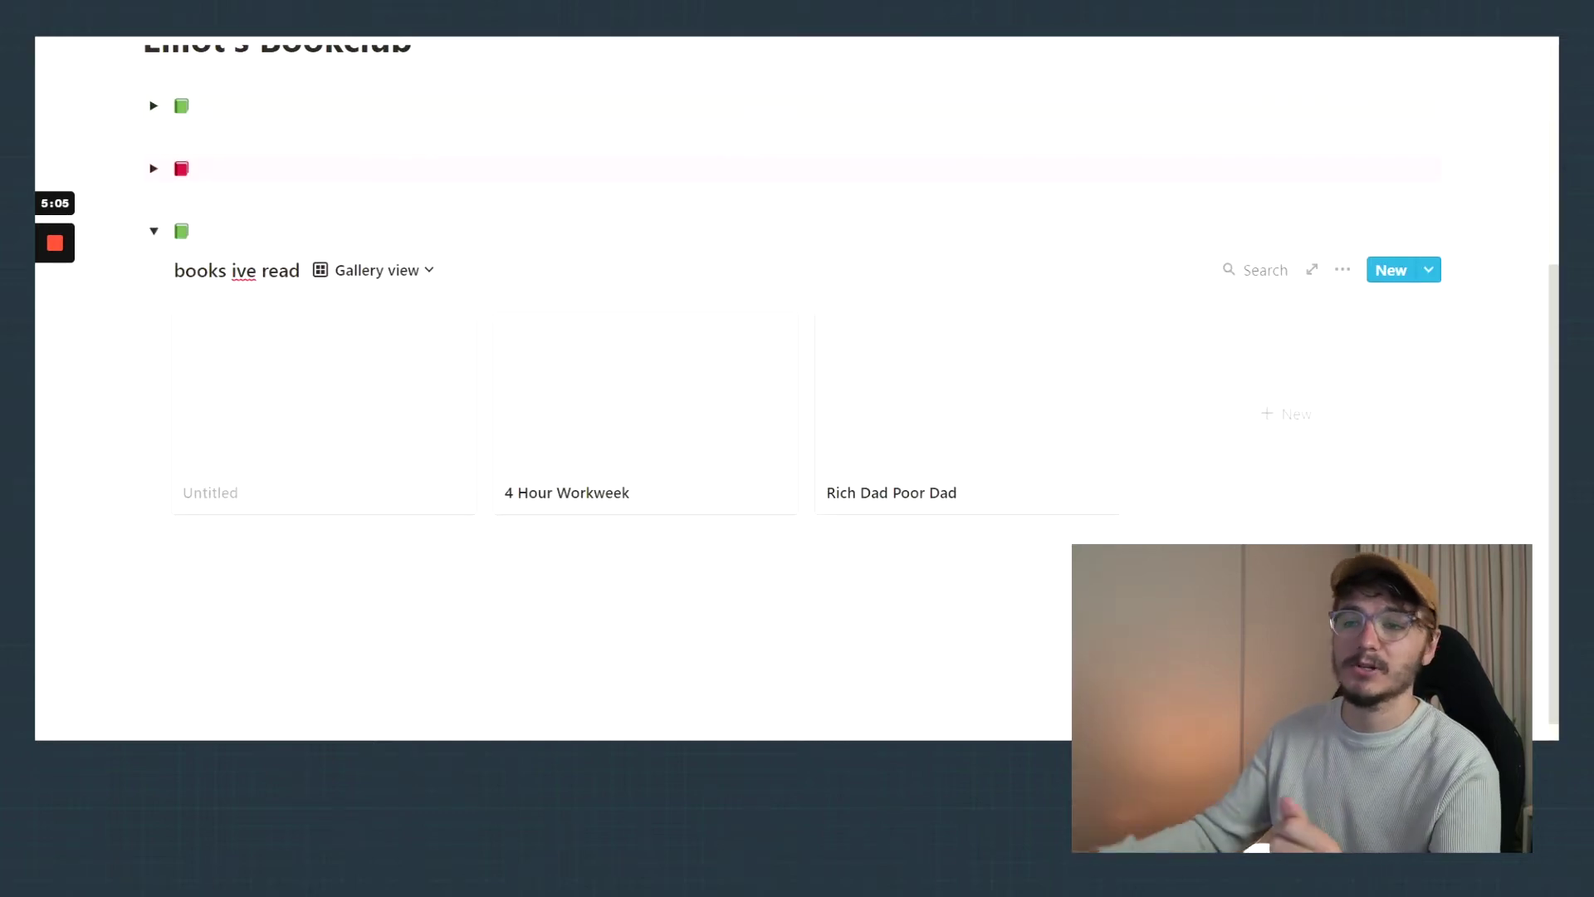
Step: Reorder the gallery cards so 4 Hour Workweek comes first, Rich Dad Poor Dad second and the untitled card last
{"action": "left_click_drag", "start_coordinate": [620, 427], "coordinate": [420, 427]}
{"action": "left_click_drag", "start_coordinate": [322, 425], "coordinate": [1033, 431]}
{"action": "left_click_drag", "start_coordinate": [579, 416], "coordinate": [656, 435]}
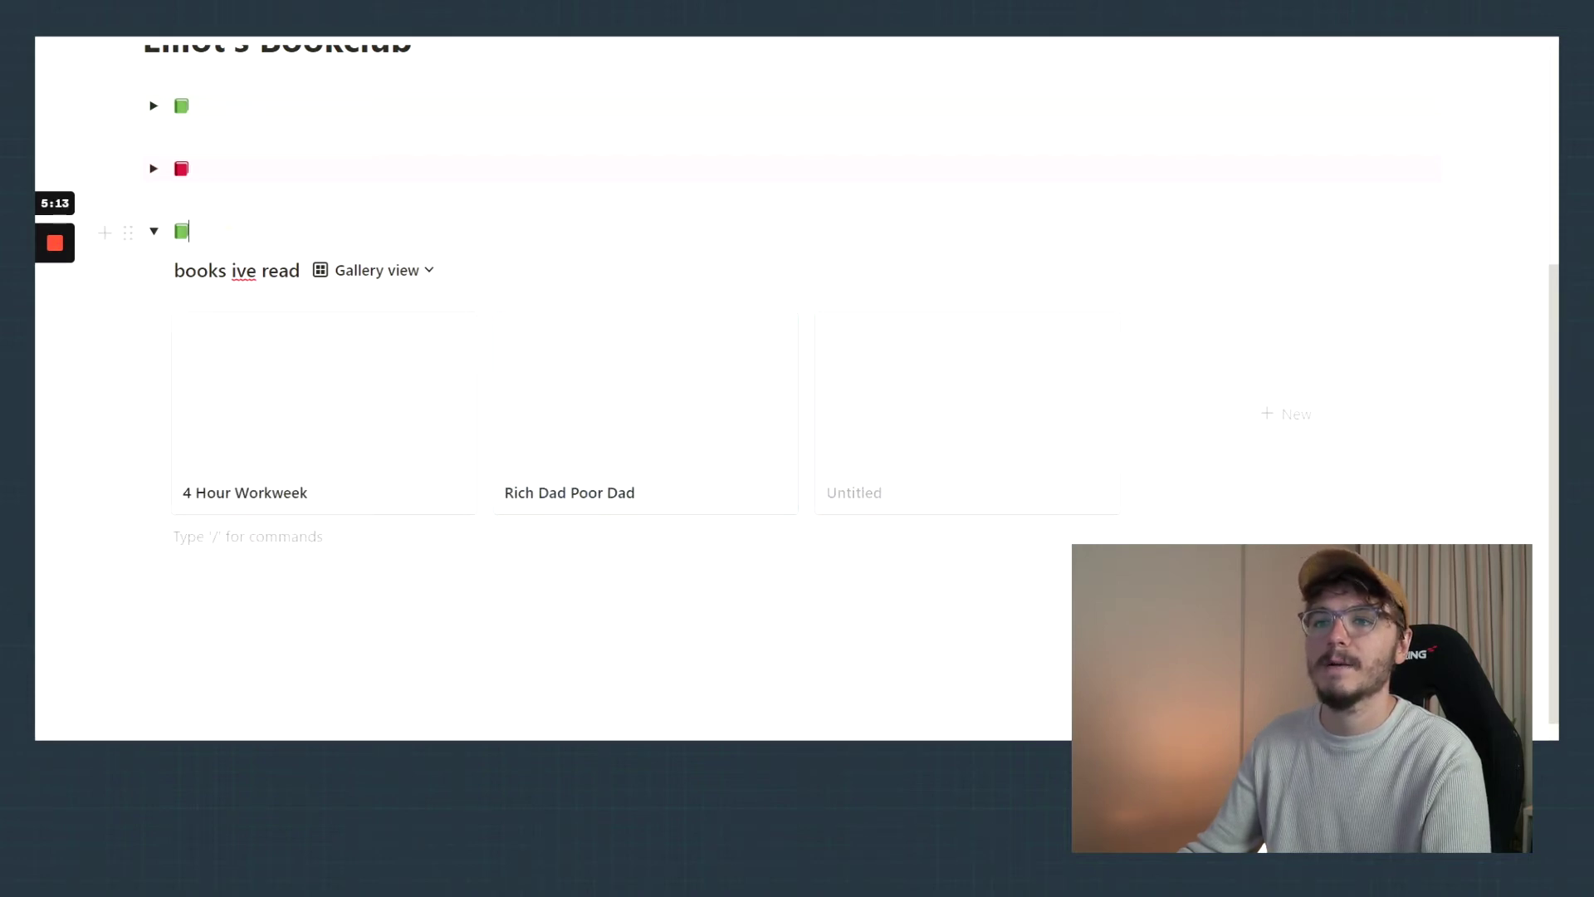
Step: Give the third toggle a green background, using the first green book toggle as the reference
{"action": "left_click", "coordinate": [160, 107]}
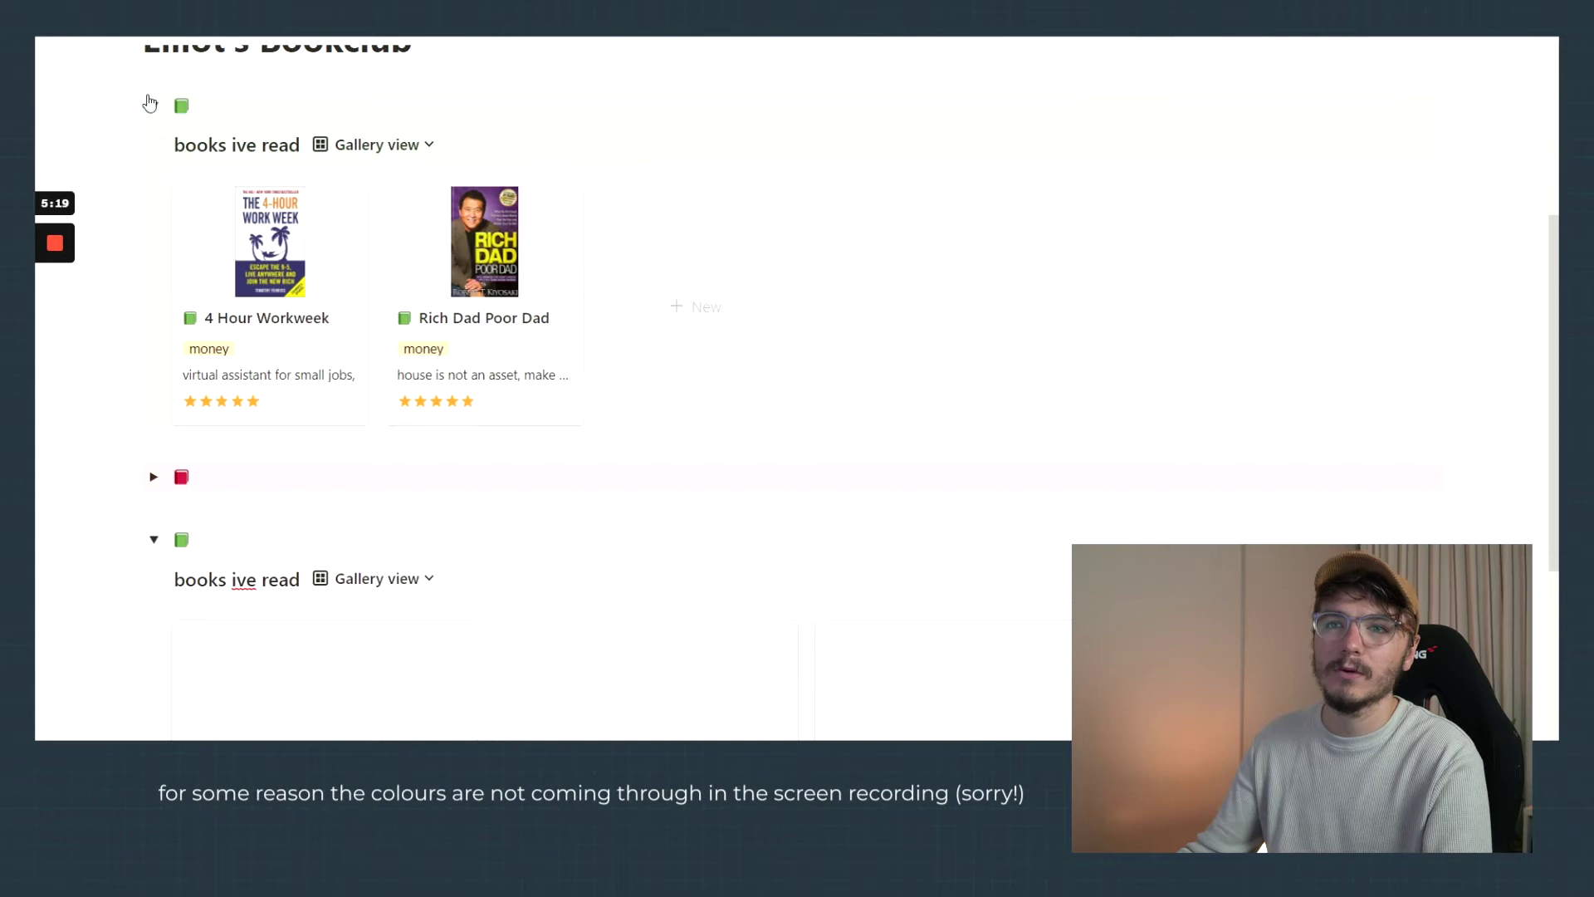
{"action": "left_click", "coordinate": [151, 104]}
{"action": "scroll", "coordinate": [133, 108], "scroll_direction": "down", "scroll_amount": 4}
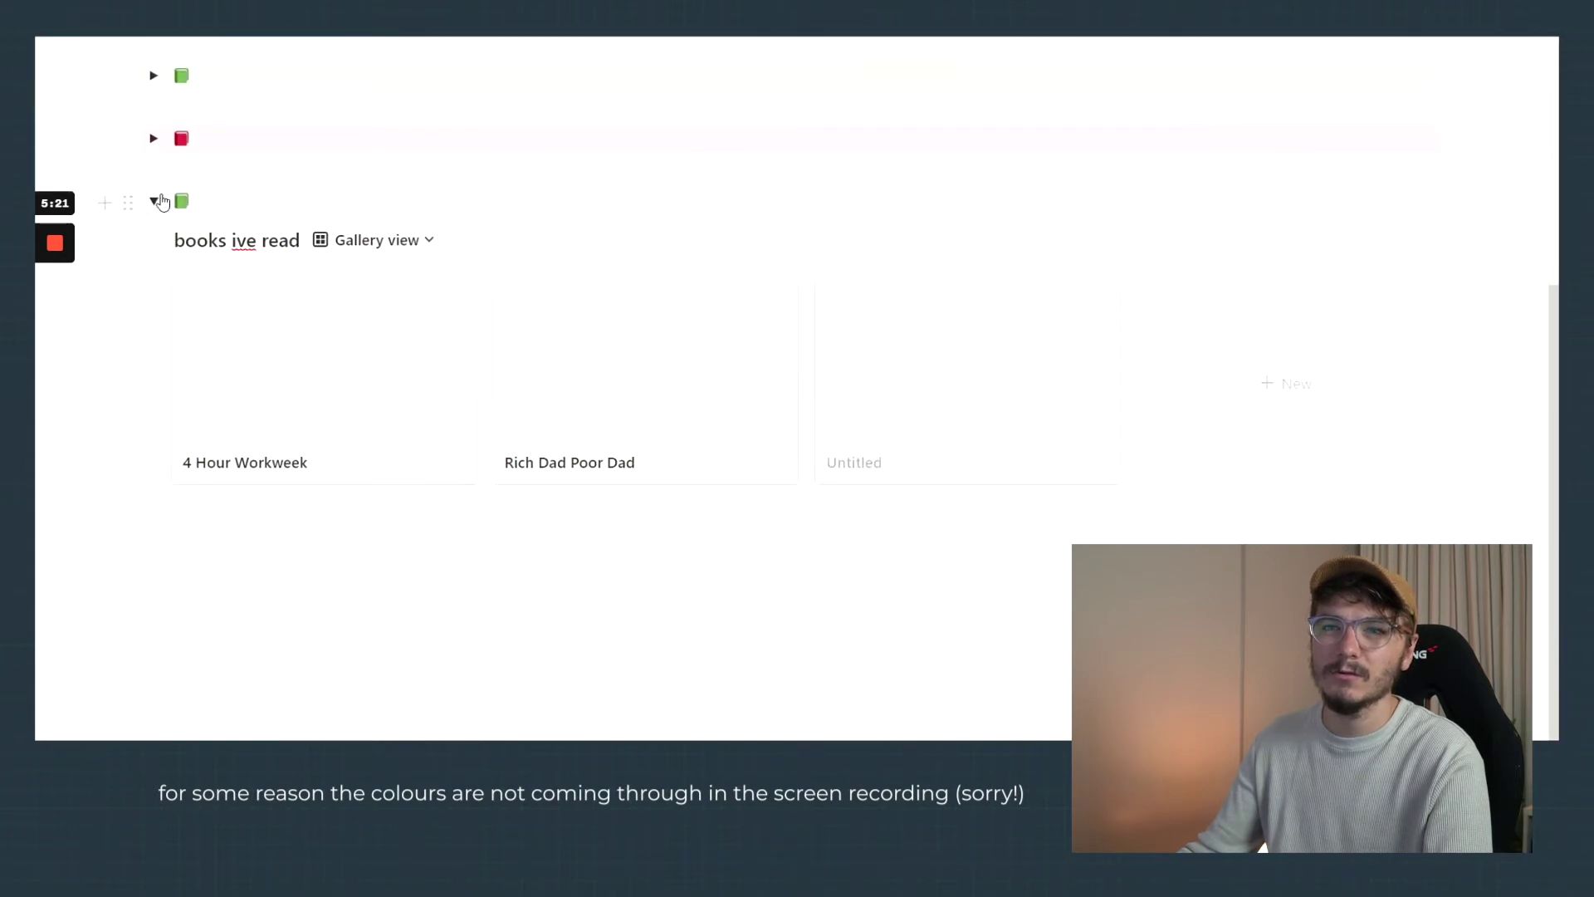
{"action": "left_click", "coordinate": [128, 202]}
{"action": "mouse_move", "coordinate": [220, 352]}
{"action": "left_click", "coordinate": [412, 401]}
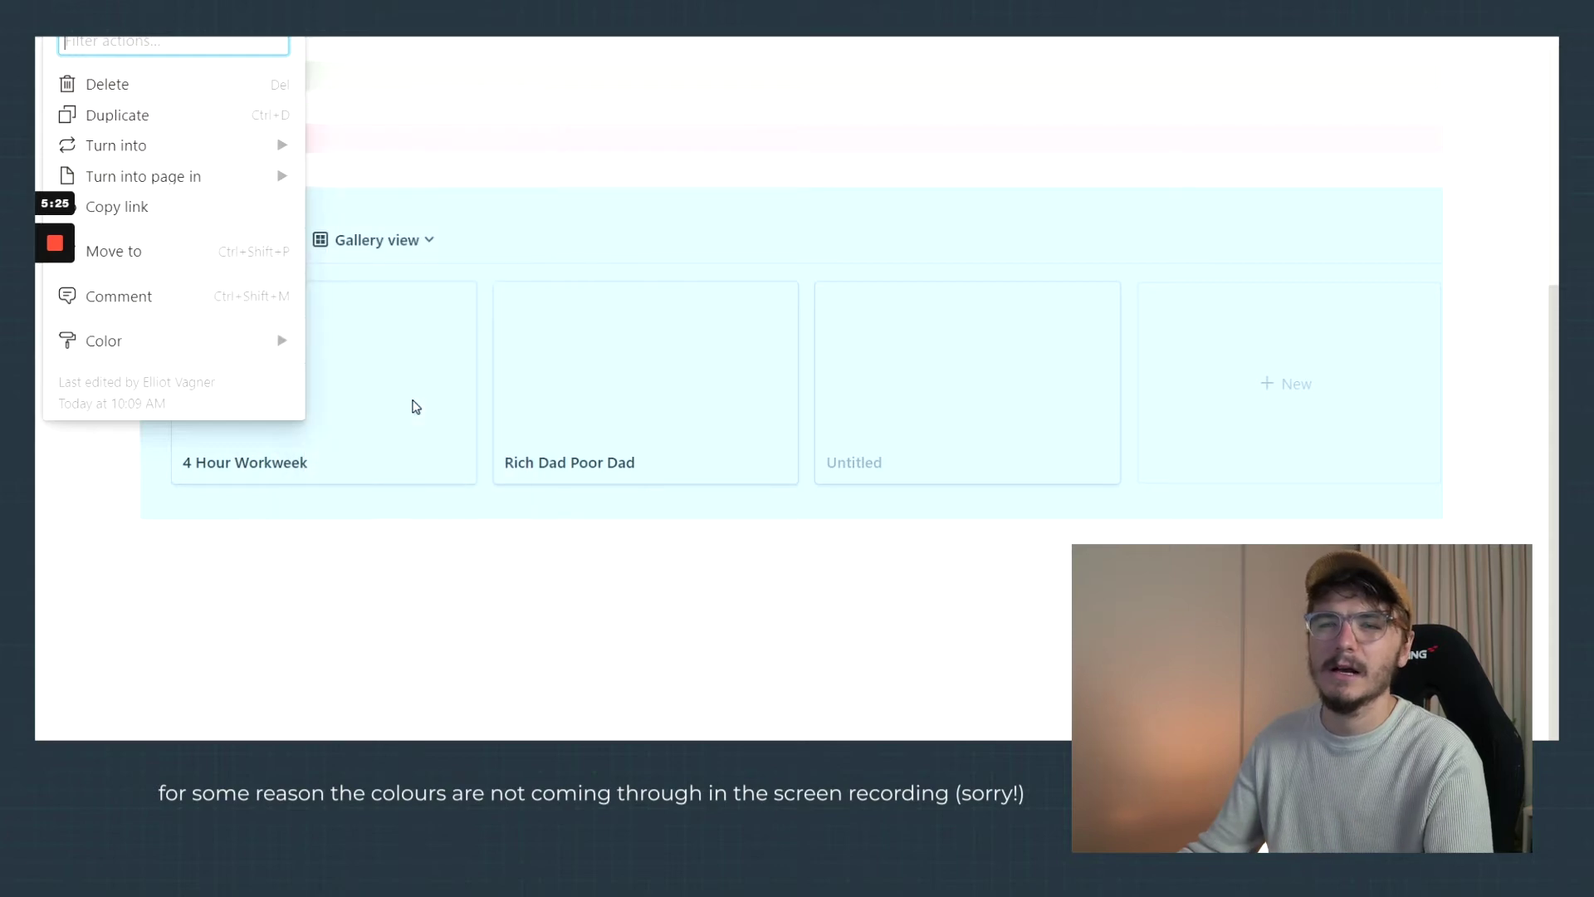
{"action": "mouse_move", "coordinate": [213, 336]}
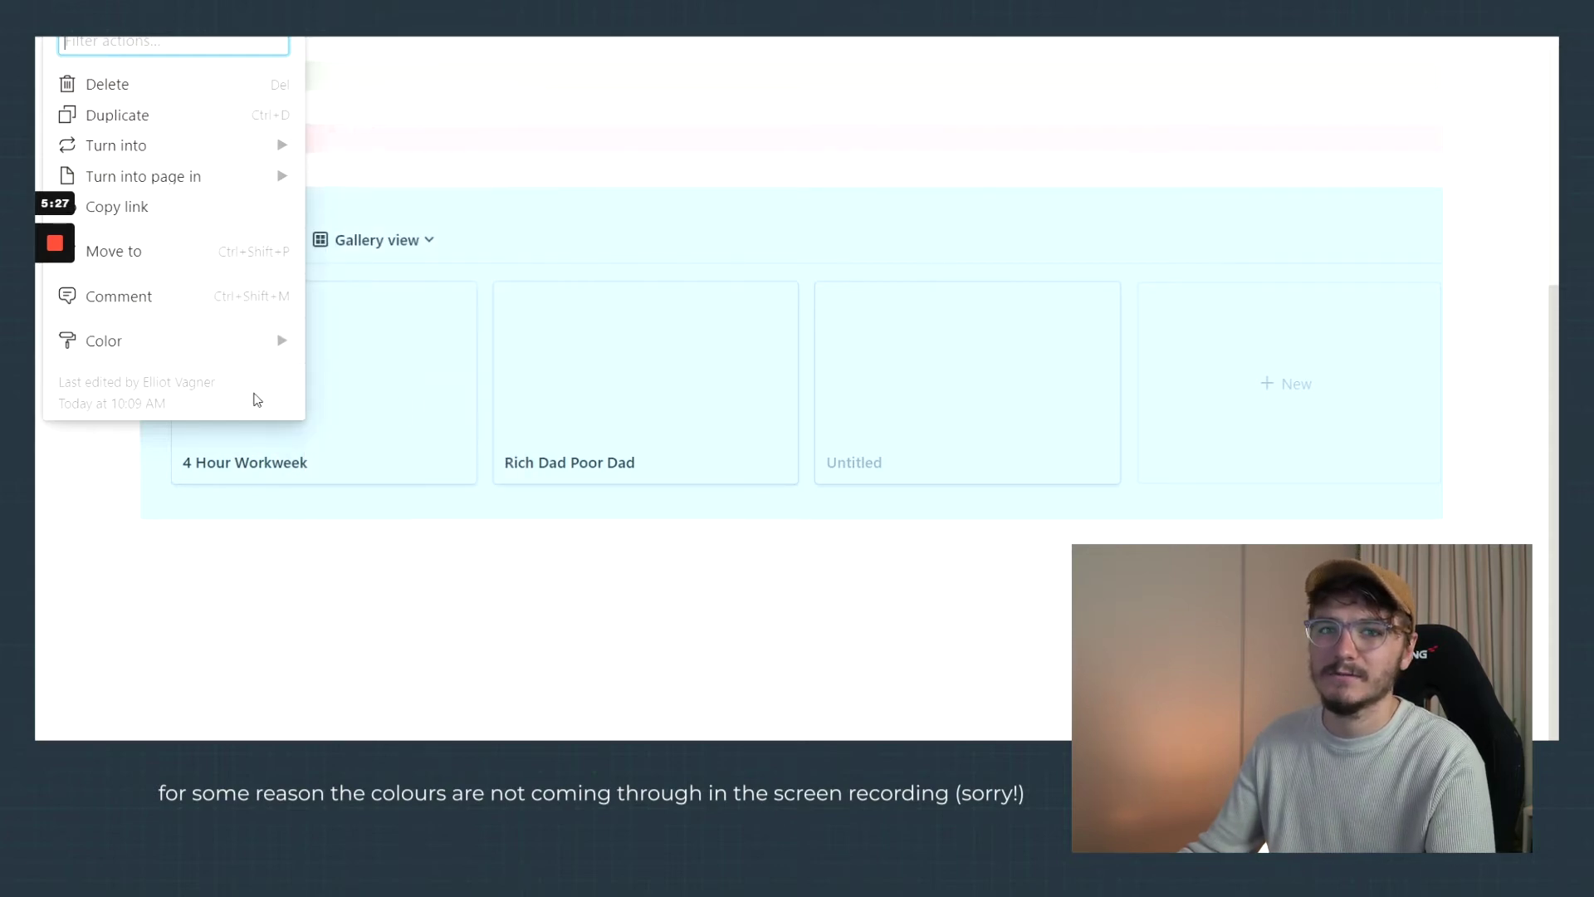
{"action": "mouse_move", "coordinate": [277, 343]}
{"action": "scroll", "coordinate": [432, 390], "scroll_direction": "down", "scroll_amount": 3}
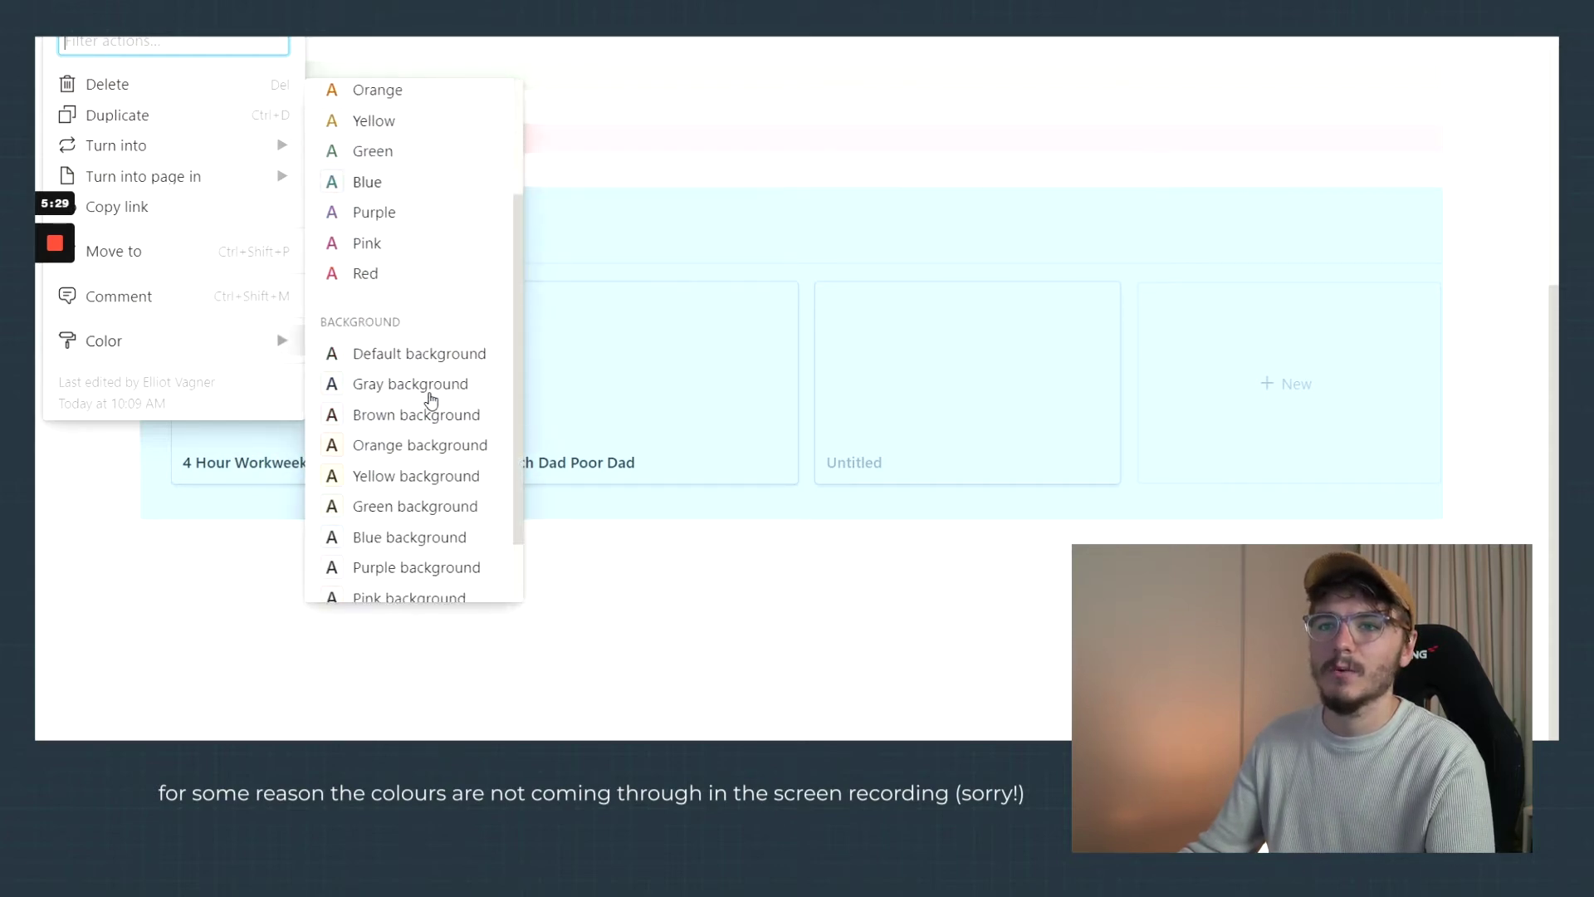
{"action": "left_click", "coordinate": [400, 475]}
{"action": "left_click", "coordinate": [441, 553]}
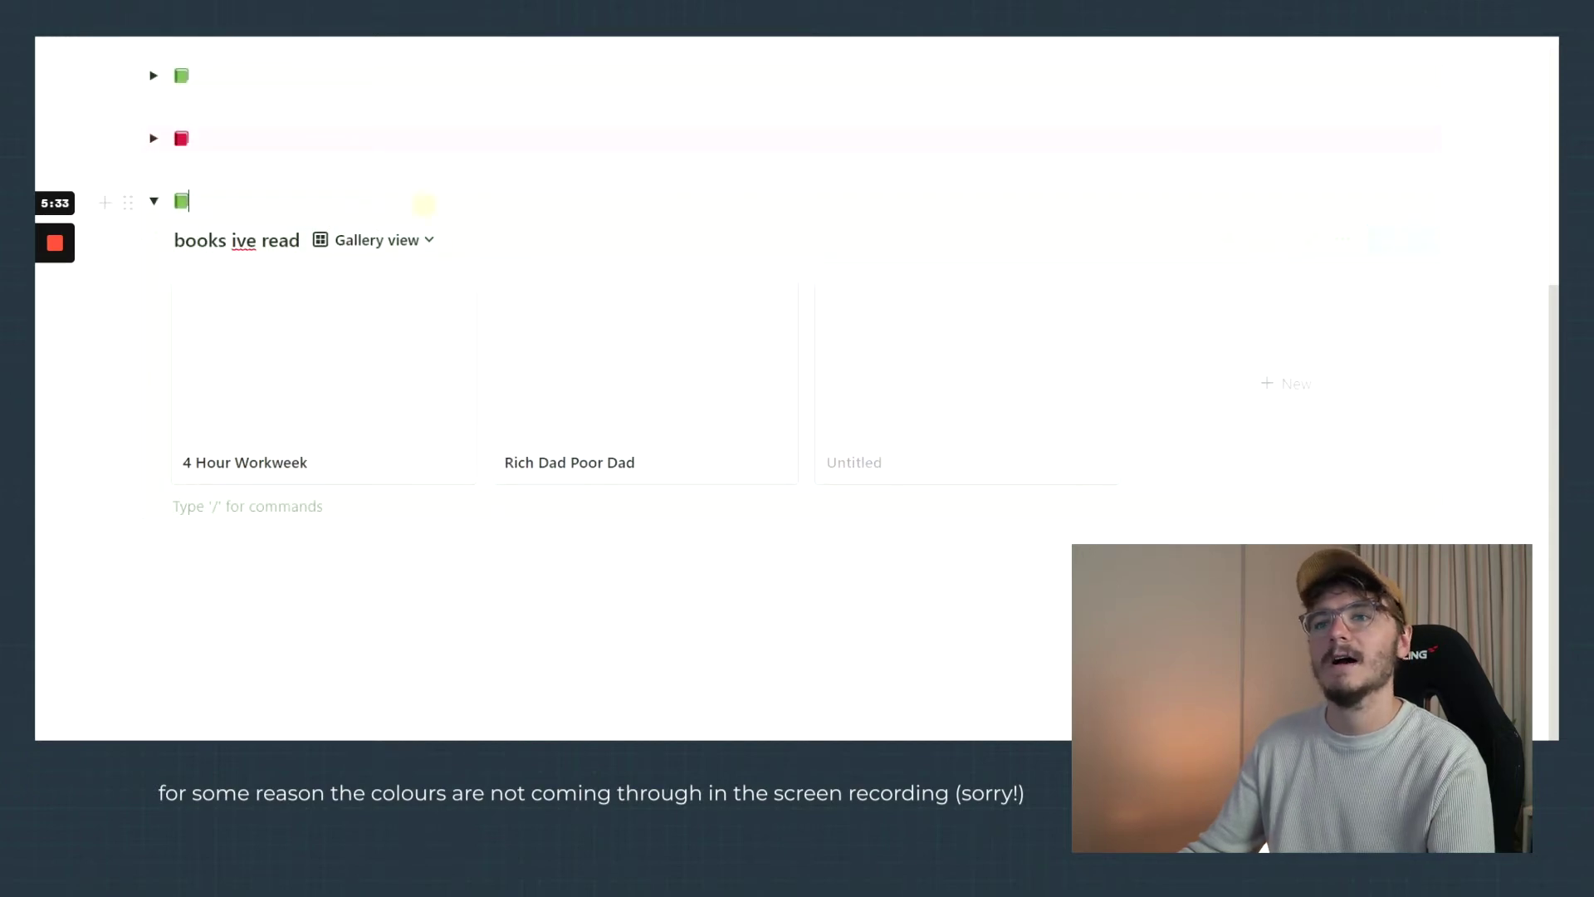
Step: Open the 4 Hour Workweek card and add two text properties named "Author" and "Rating"
{"action": "left_click", "coordinate": [343, 359]}
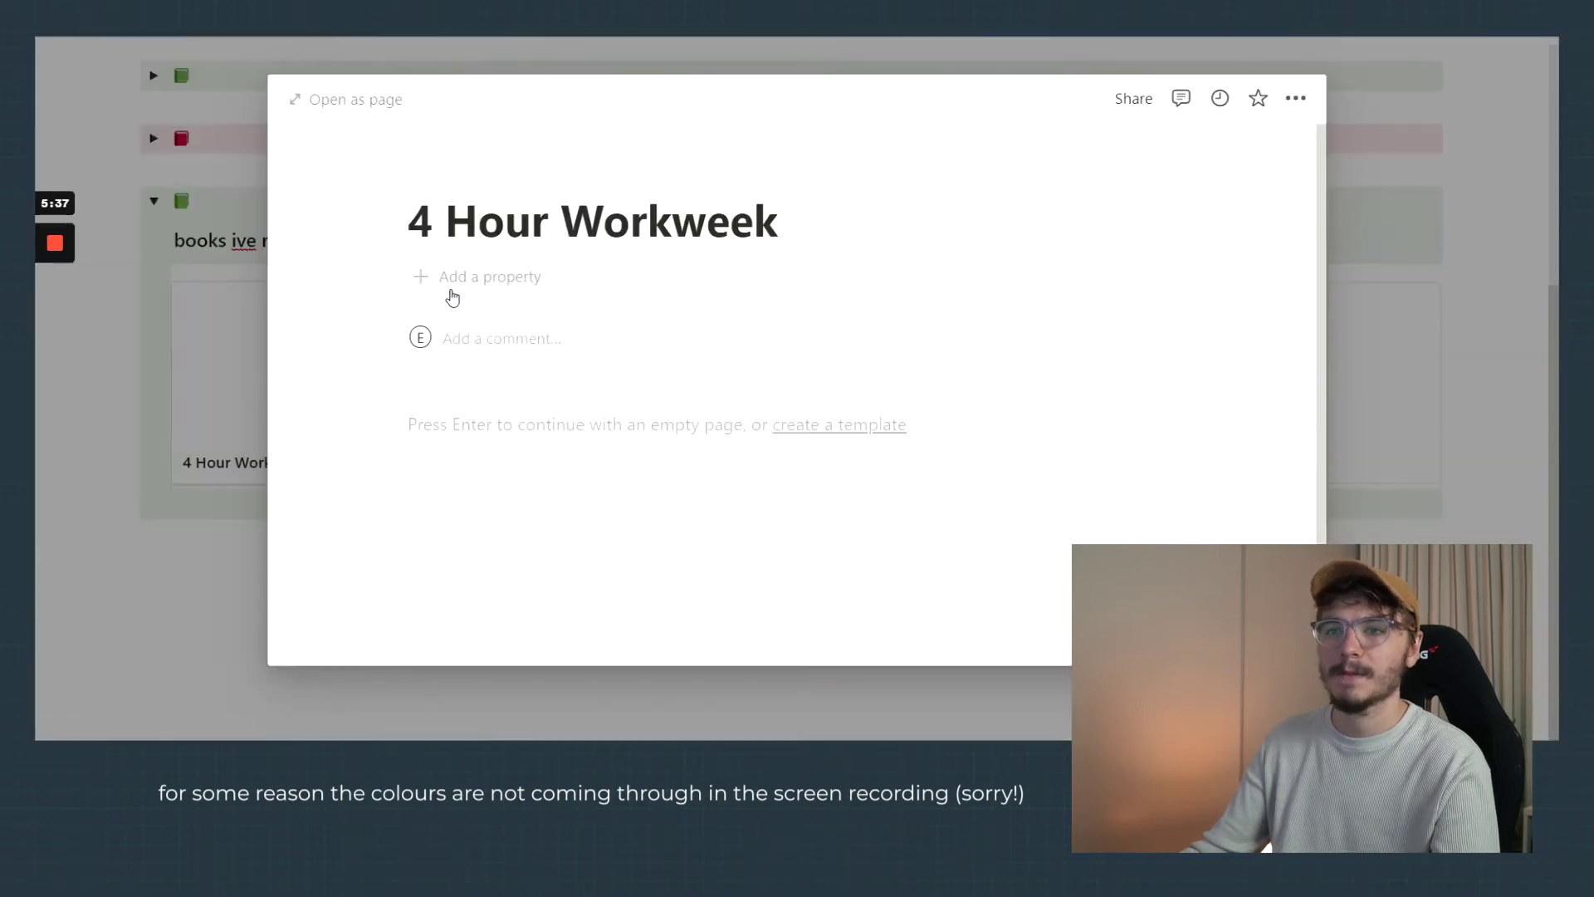
{"action": "left_click", "coordinate": [452, 293]}
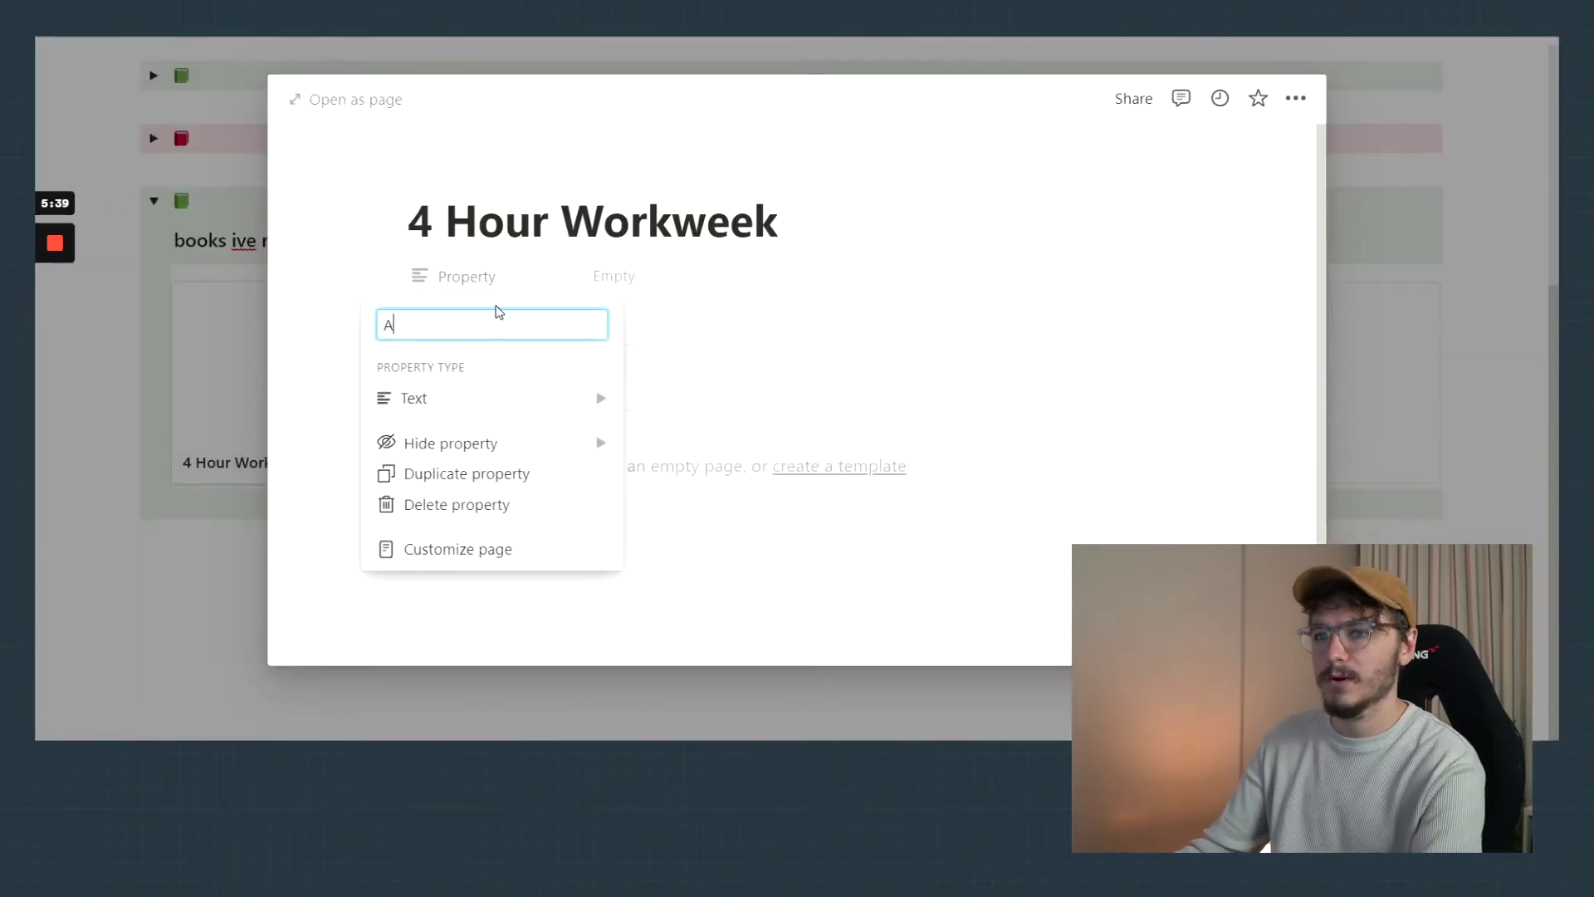
{"action": "type", "text": "Author"}
{"action": "left_click", "coordinate": [313, 249]}
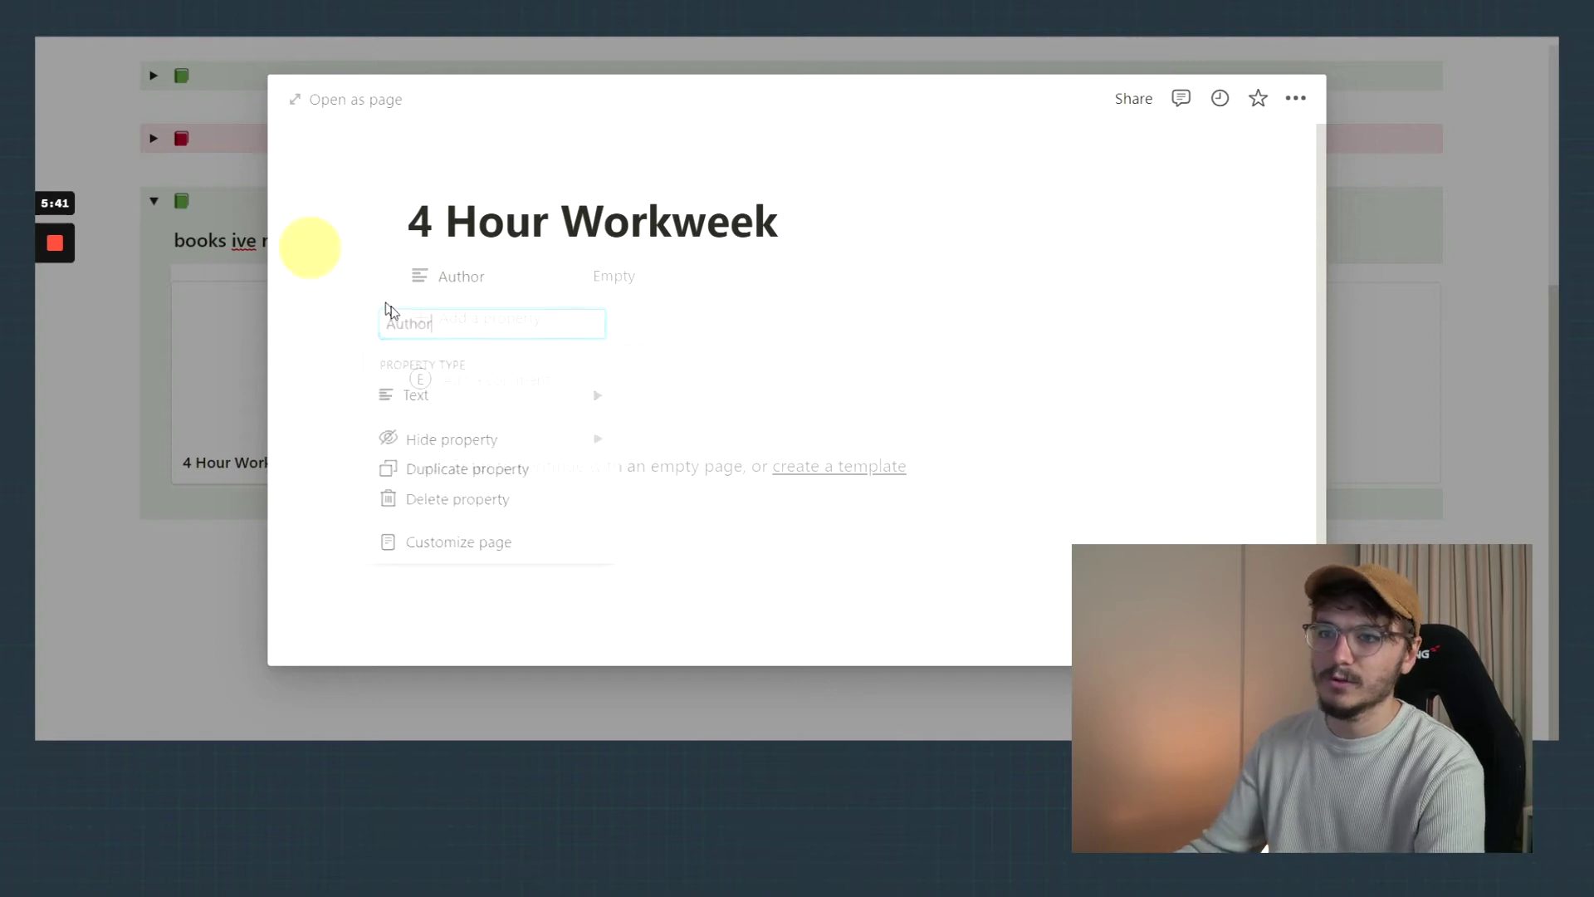
{"action": "left_click", "coordinate": [449, 319]}
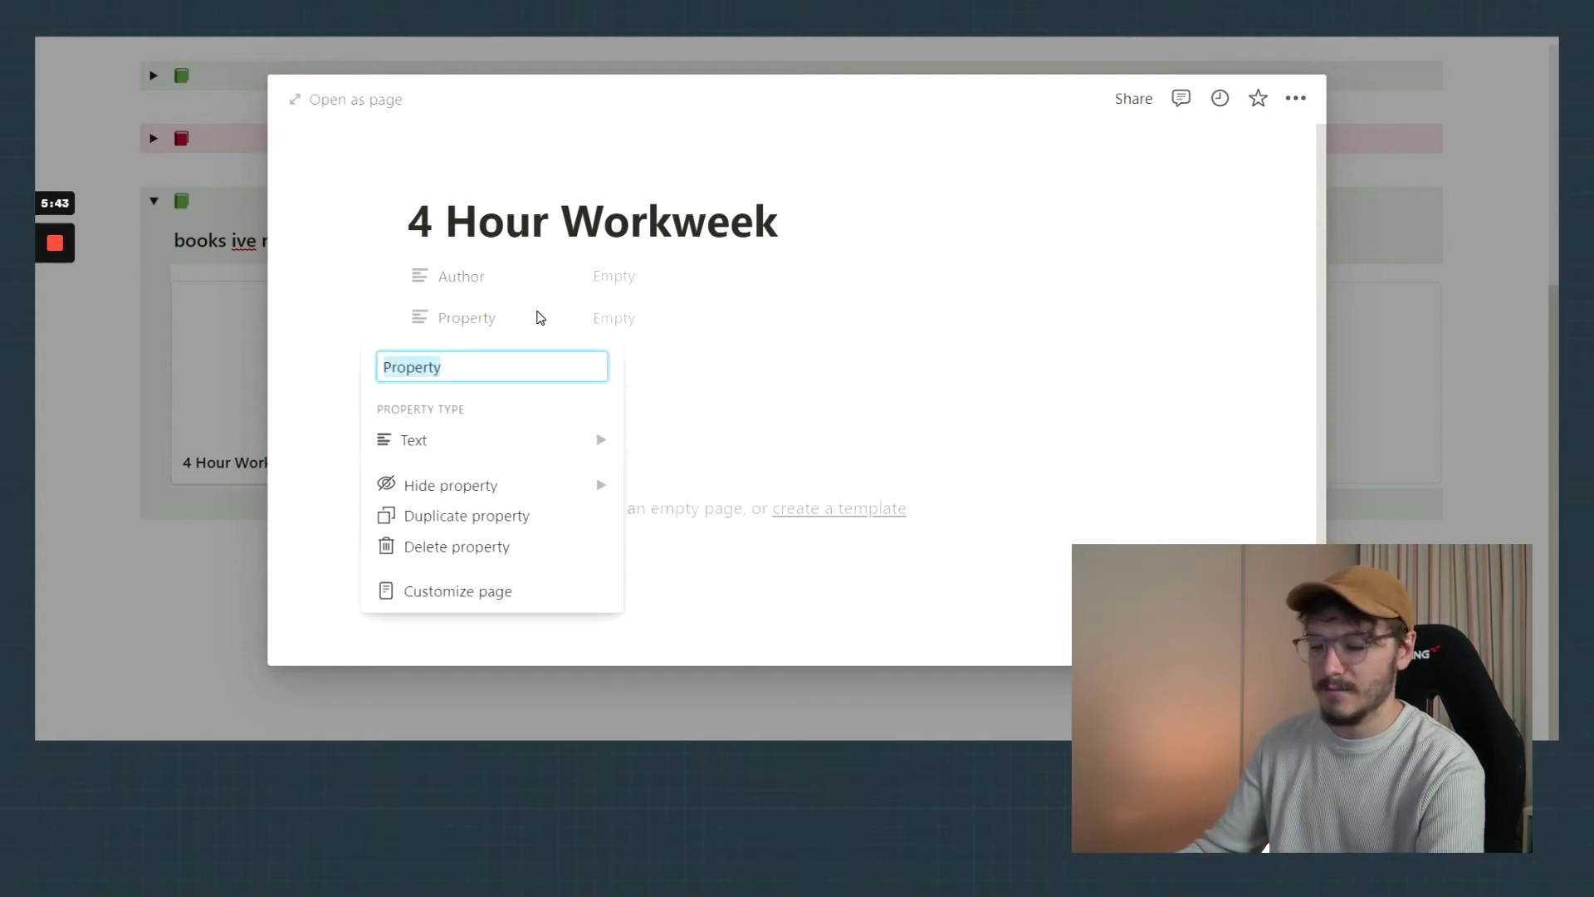
{"action": "type", "text": "Rating"}
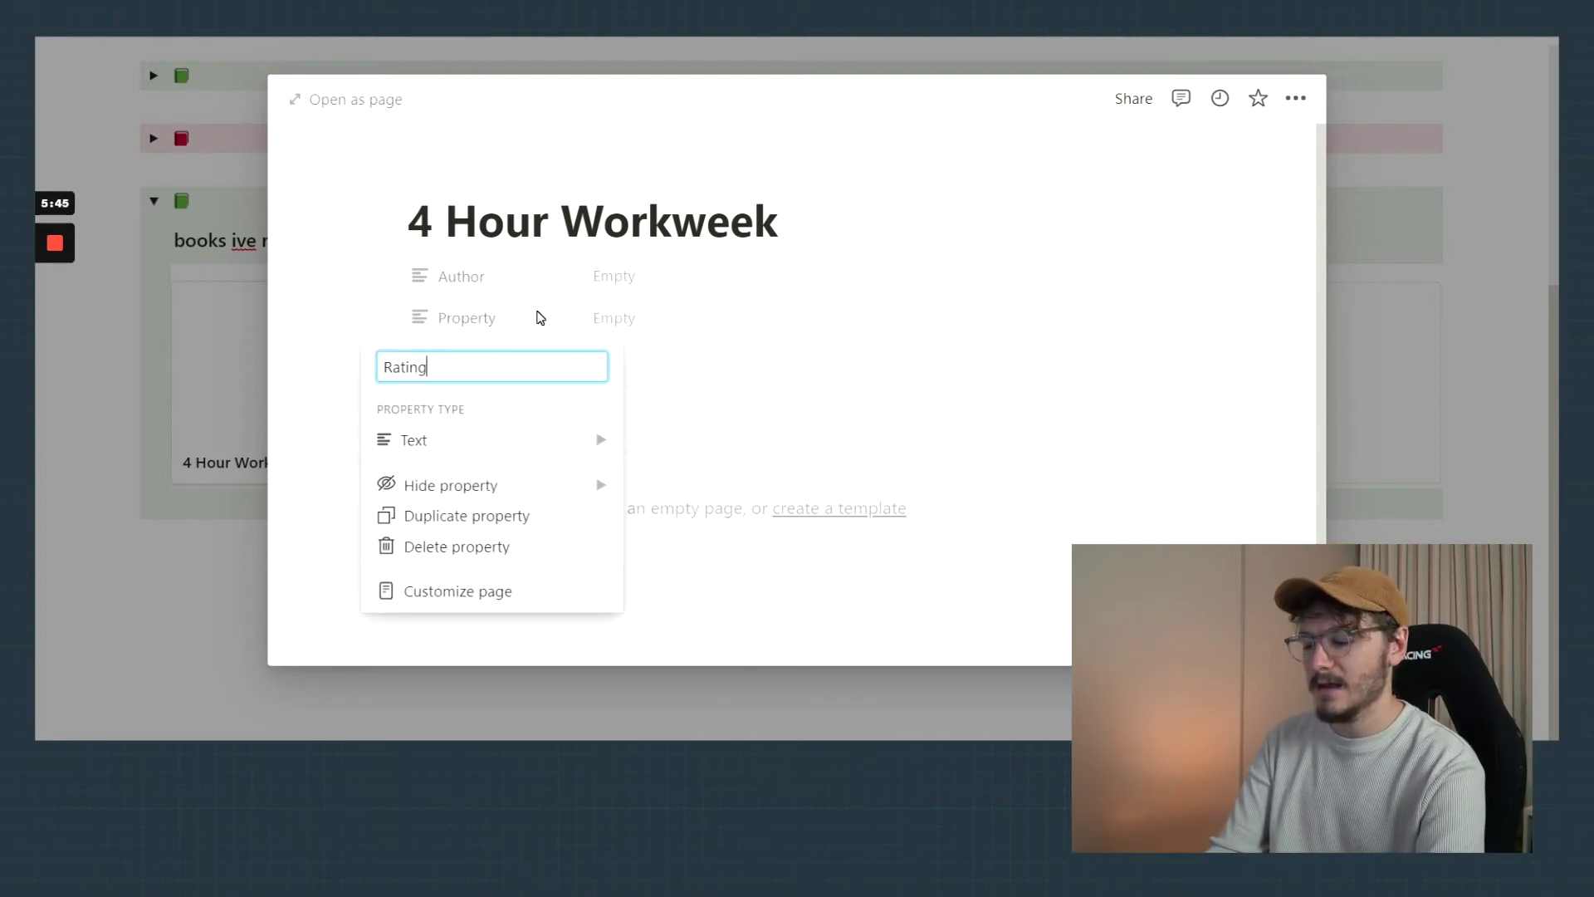
{"action": "left_click", "coordinate": [363, 243]}
Step: Add two more text properties named "Pages" and "Notes" to the 4 Hour Workweek entry
{"action": "left_click", "coordinate": [452, 355]}
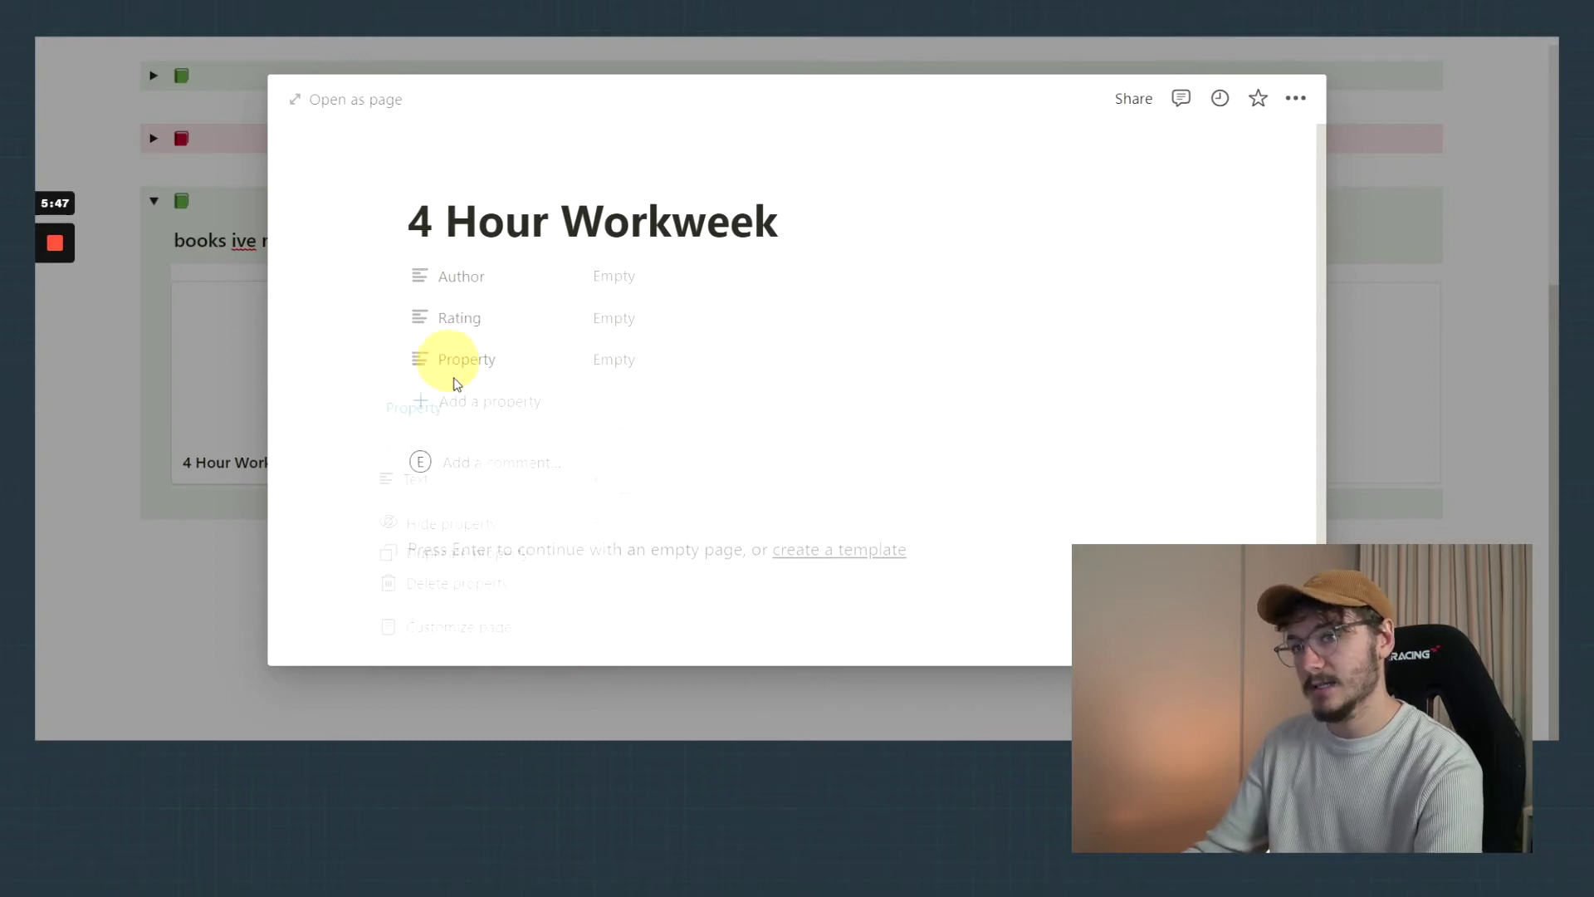
{"action": "type", "text": "Pages"}
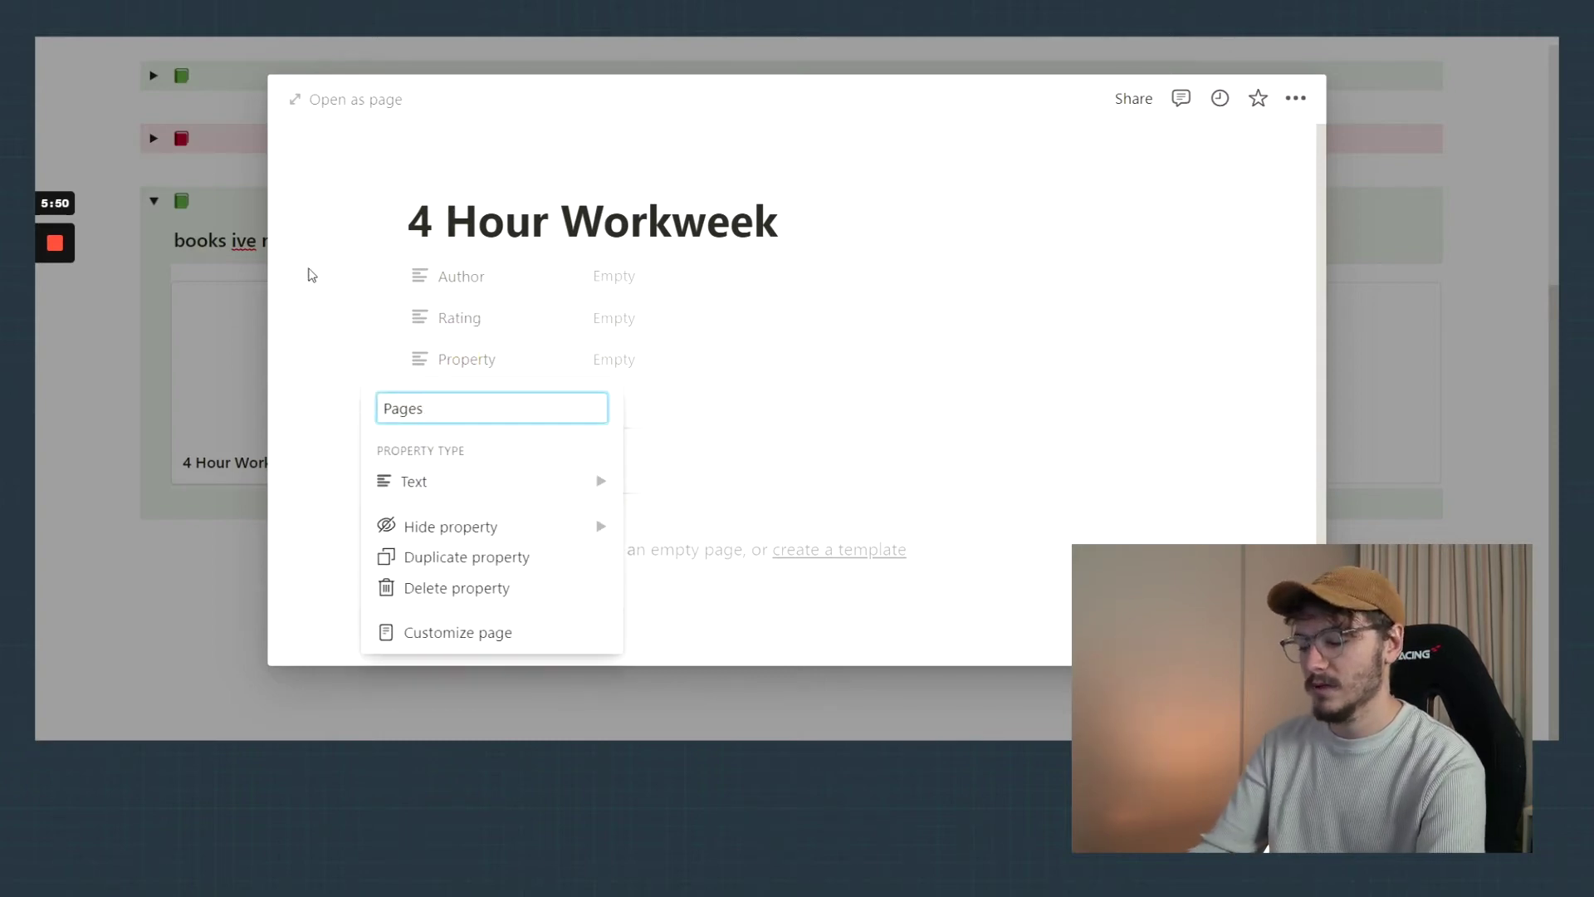
{"action": "left_click", "coordinate": [312, 274]}
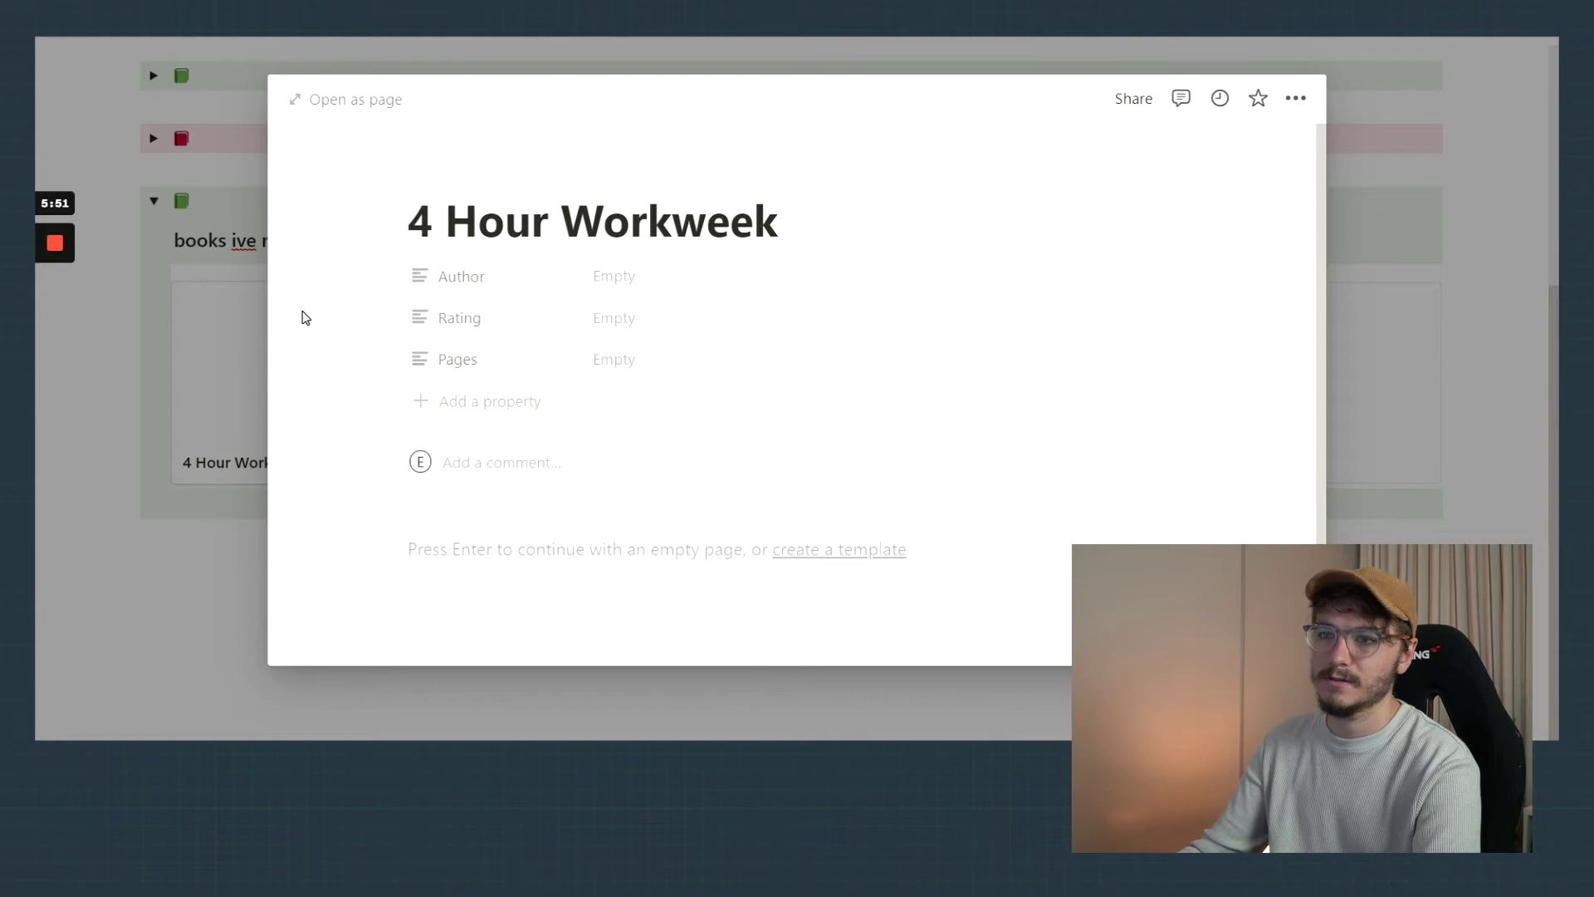
{"action": "left_click", "coordinate": [443, 403]}
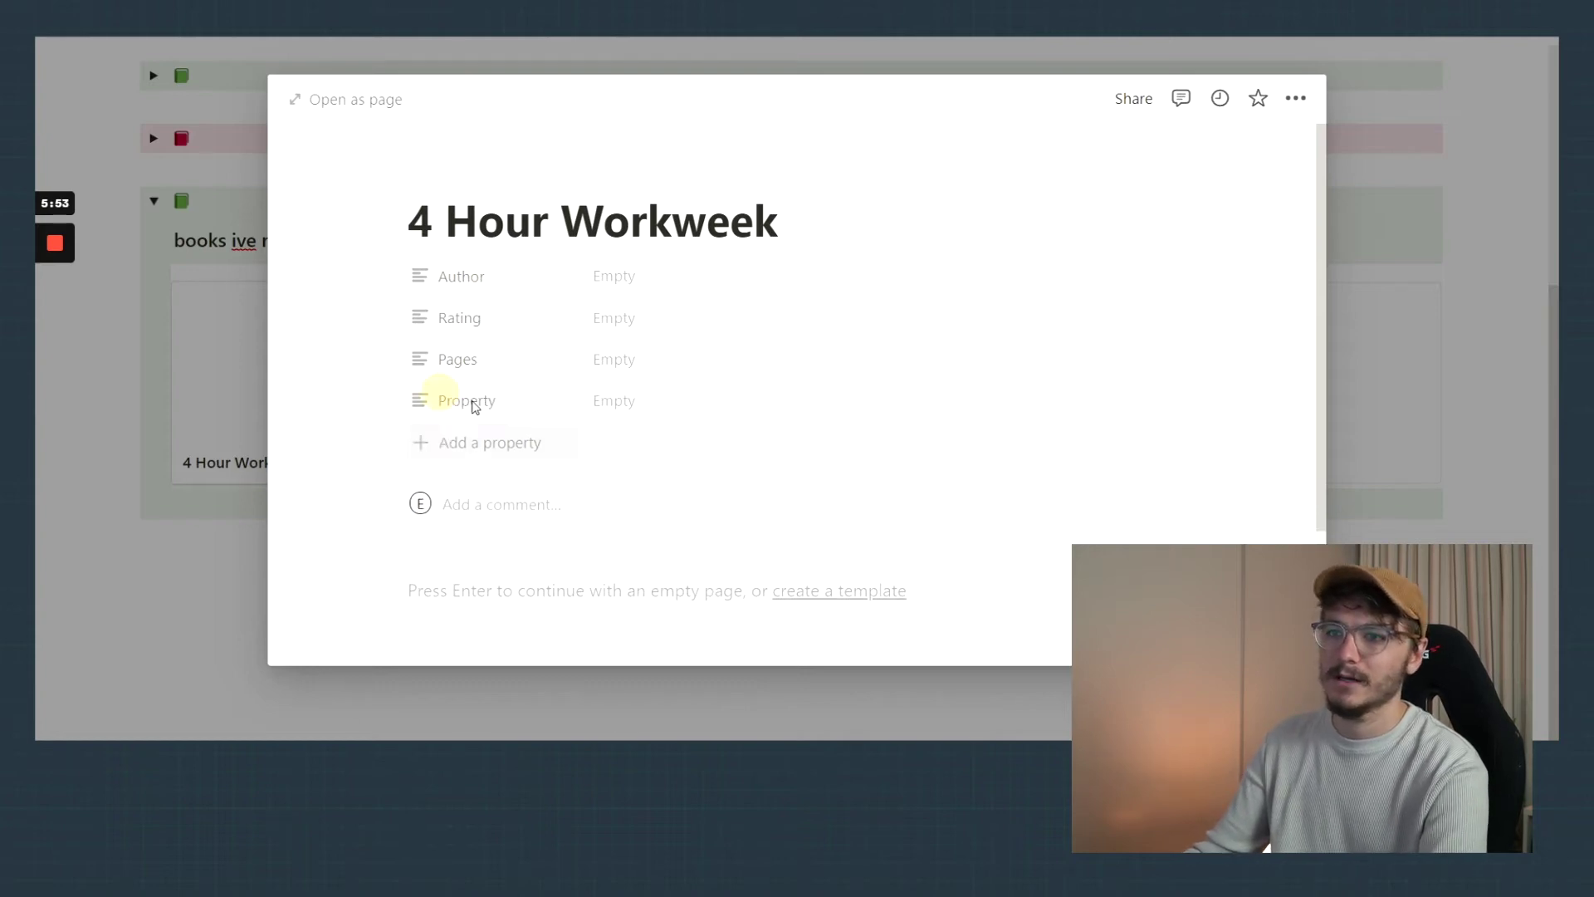
{"action": "type", "text": "Not"}
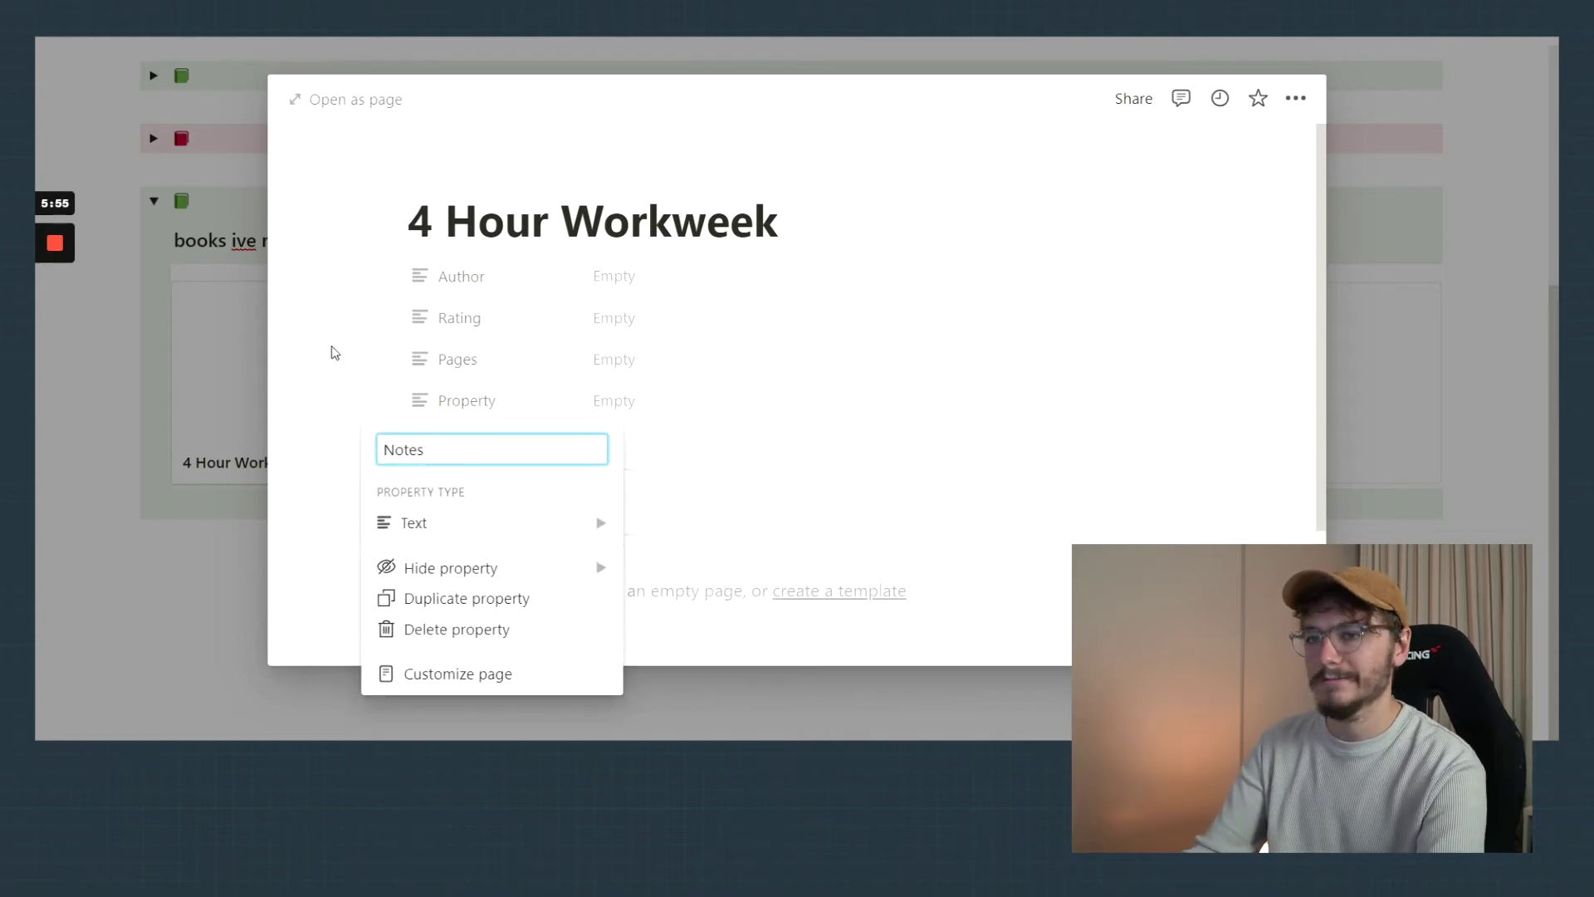
{"action": "type", "text": "es"}
{"action": "left_click", "coordinate": [331, 353]}
Step: Set Pages to 7000 and fill Rating with four star emojis for the 4 Hour Workweek entry
{"action": "left_click", "coordinate": [637, 359]}
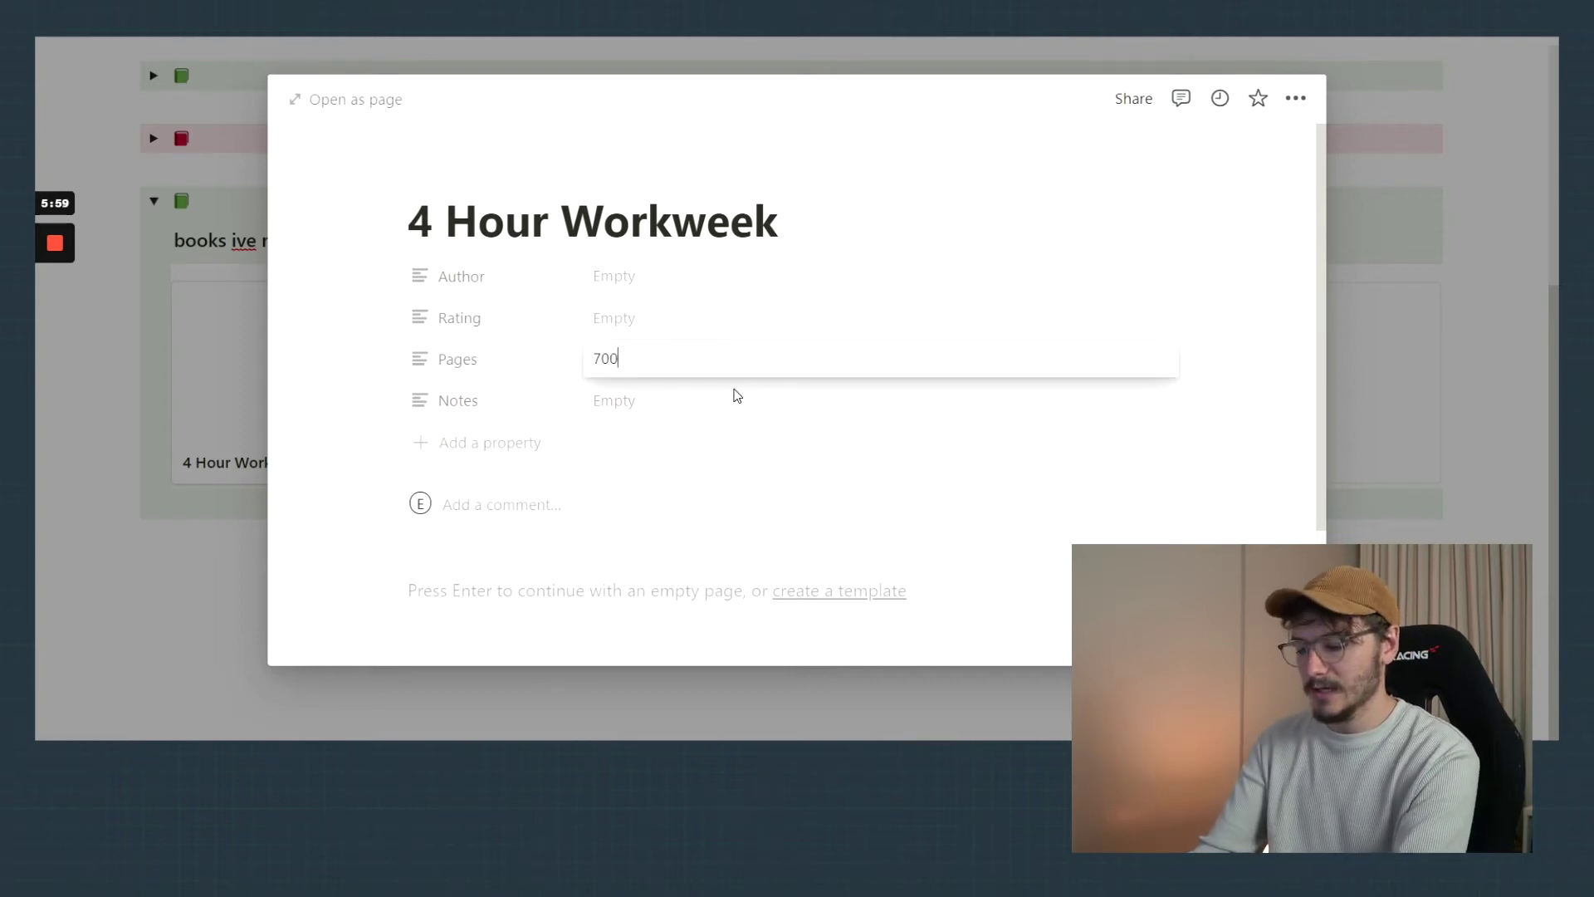
{"action": "left_click", "coordinate": [658, 320]}
{"action": "left_click", "coordinate": [658, 316]}
{"action": "type", "text": ":star"}
{"action": "key", "text": "Return"}
{"action": "left_click_drag", "start_coordinate": [576, 314], "coordinate": [637, 320]}
{"action": "key", "text": "ctrl+c"}
{"action": "key", "text": "ctrl+v"}
{"action": "key", "text": "ctrl+v"}
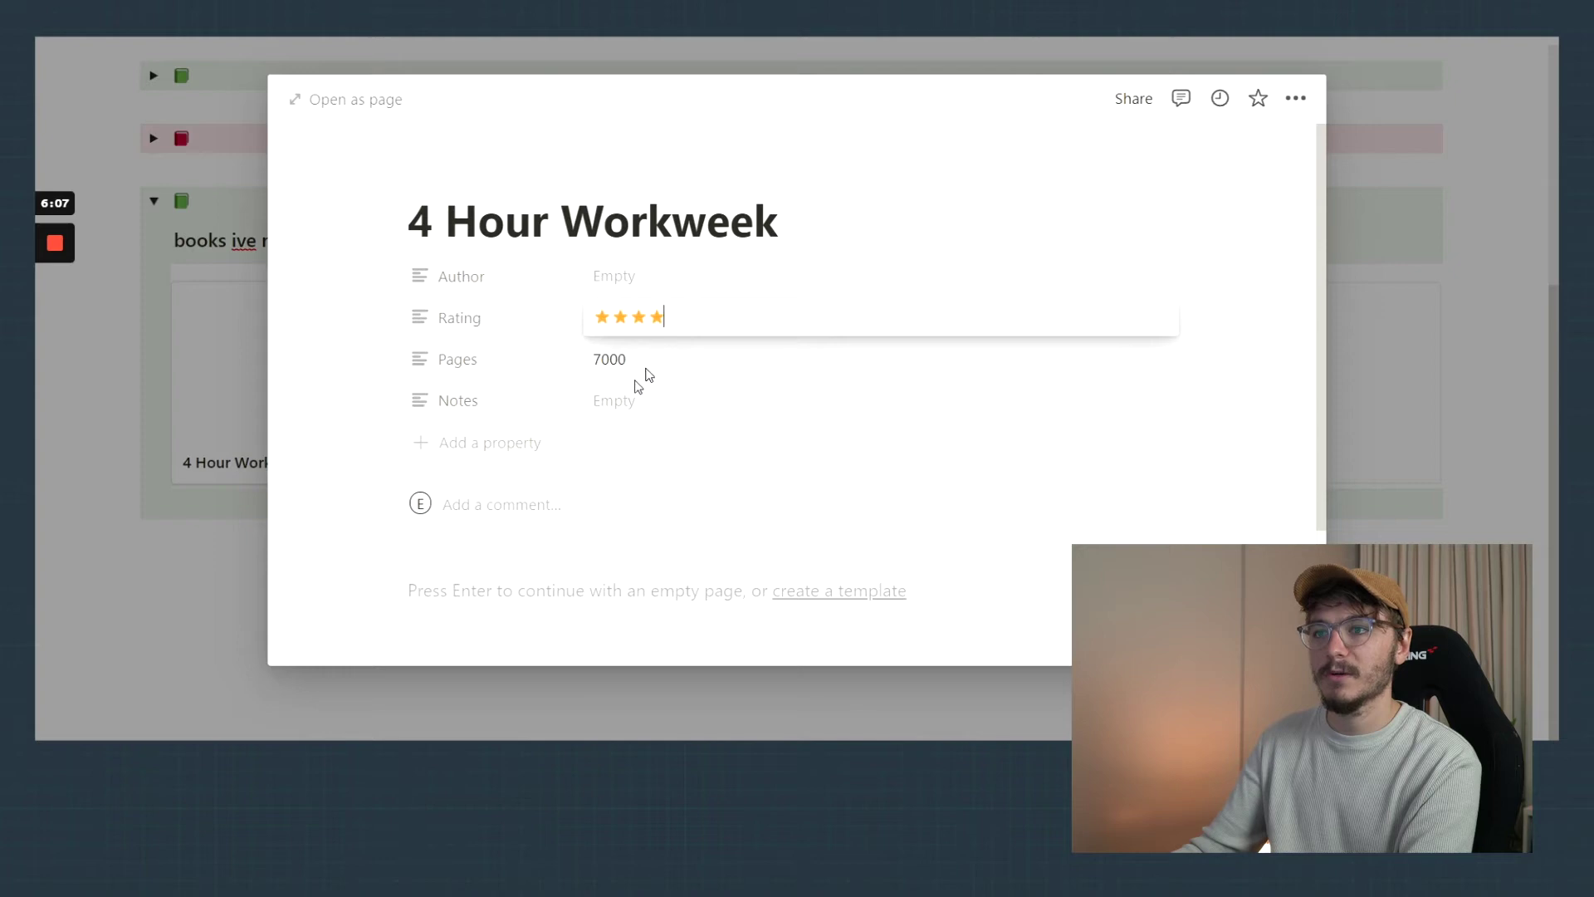
{"action": "key", "text": "Escape"}
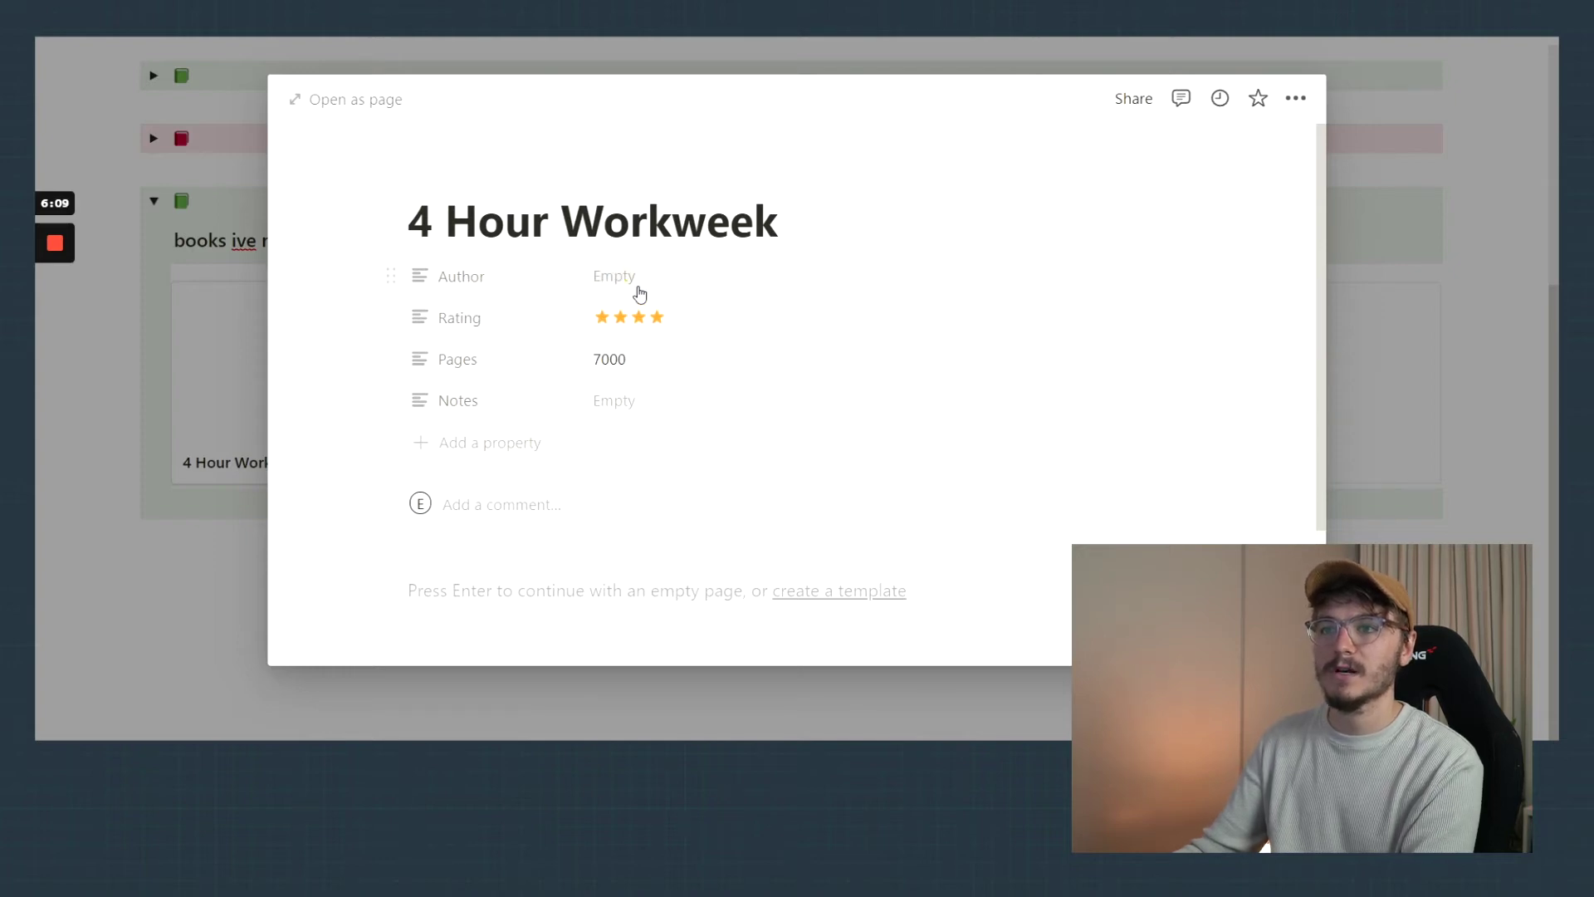
Step: Enter "Tim Ferris" as Author and "work only 4 hours" as Notes, and close the 4 Hour Workweek entry
{"action": "left_click", "coordinate": [632, 281]}
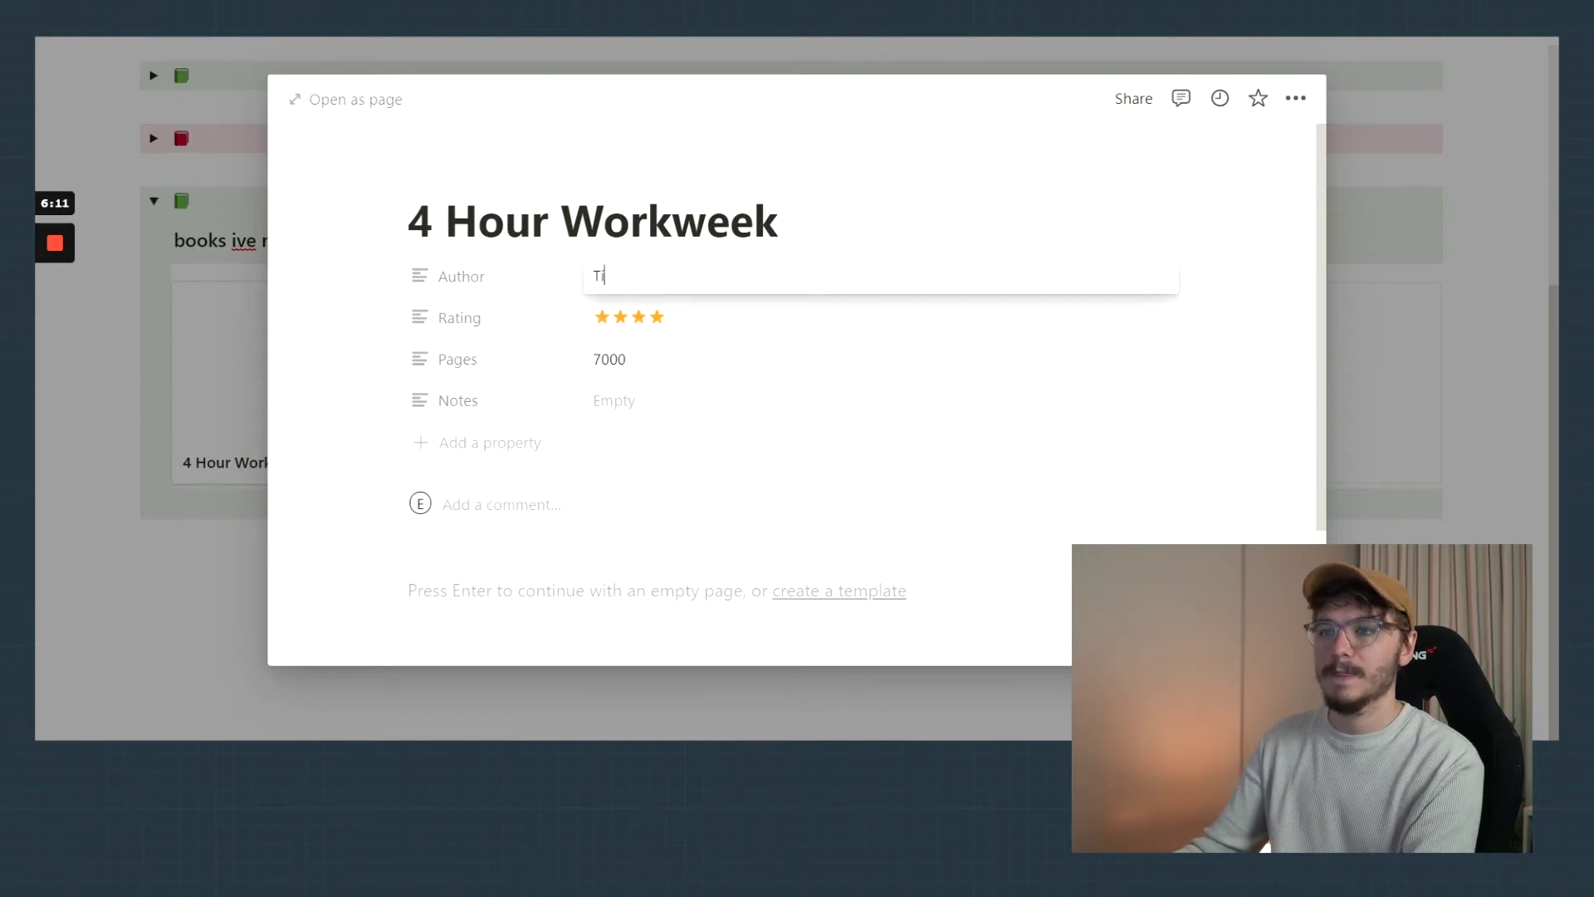
{"action": "left_click", "coordinate": [363, 309]}
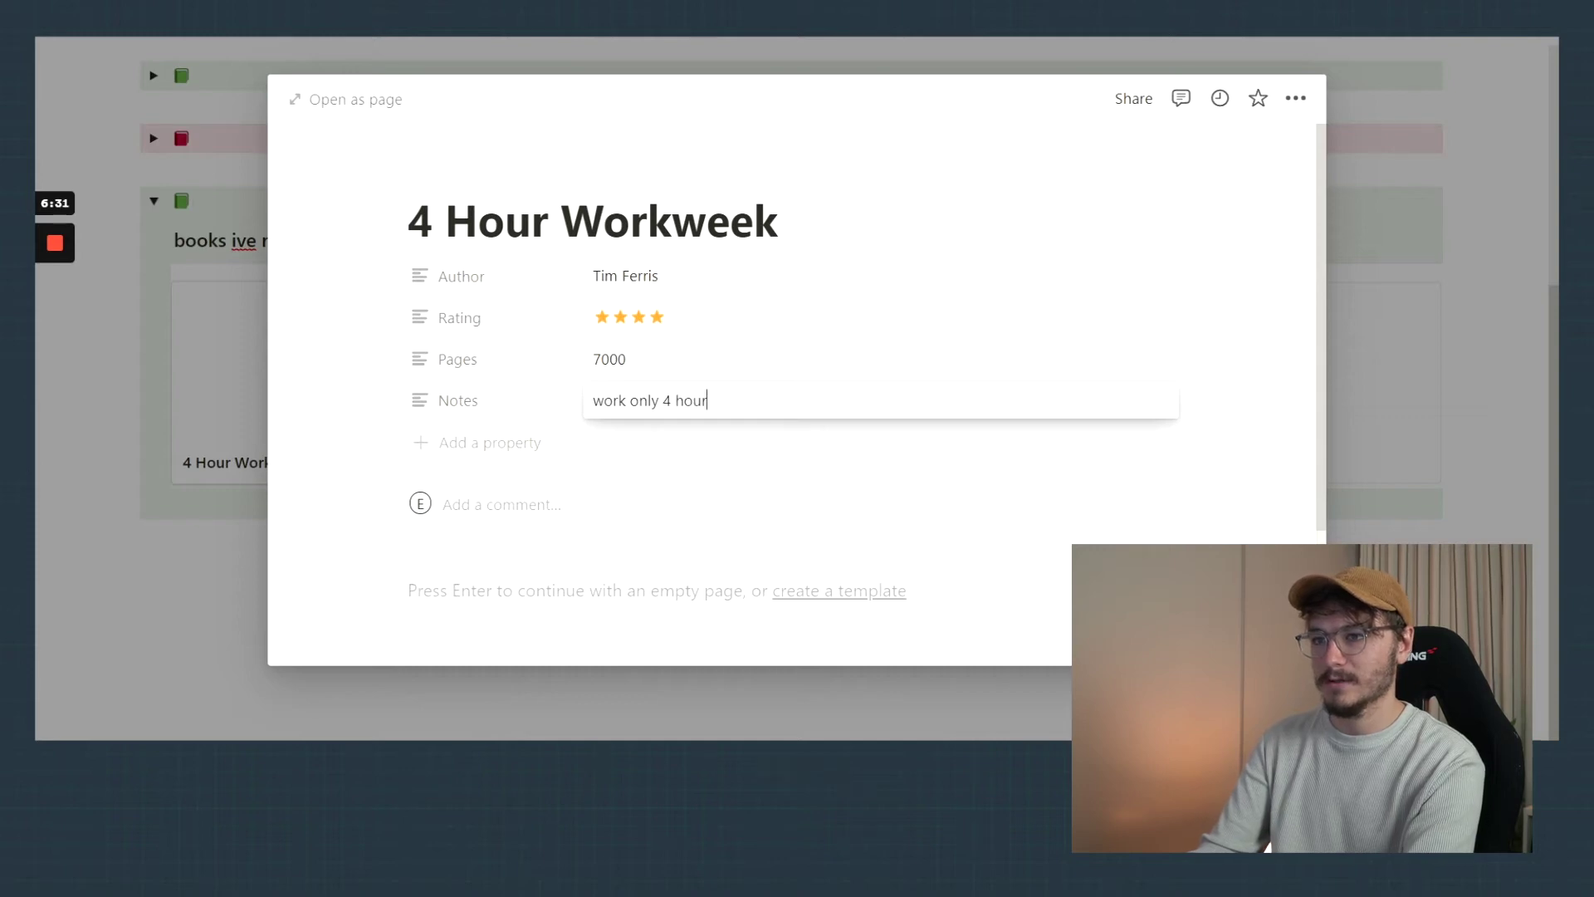
{"action": "left_click", "coordinate": [366, 379]}
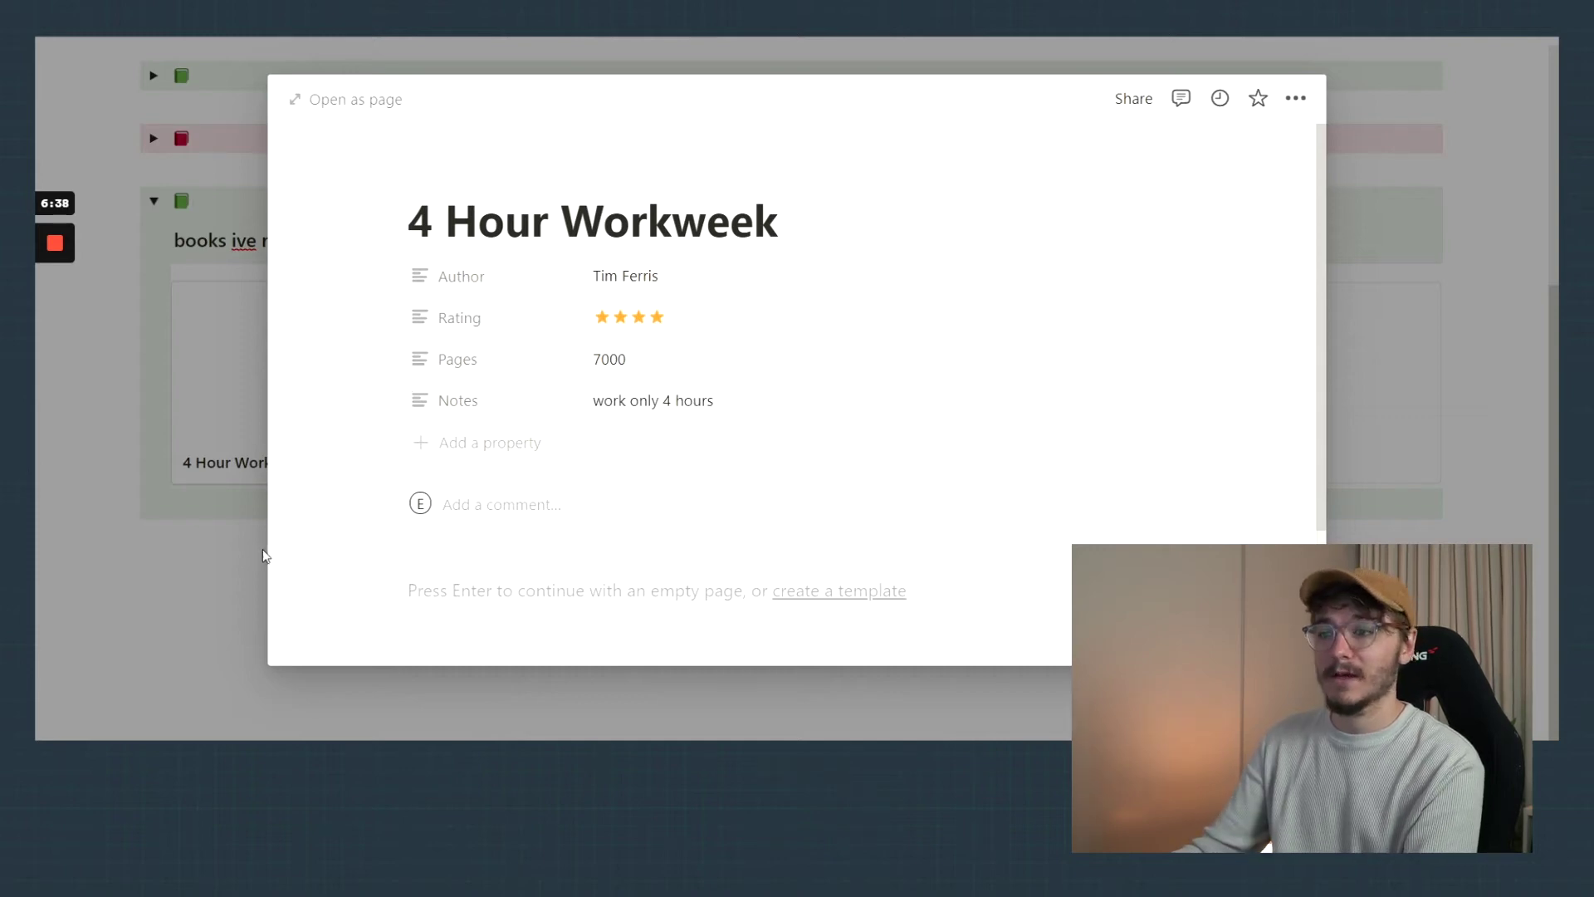
{"action": "left_click", "coordinate": [244, 564]}
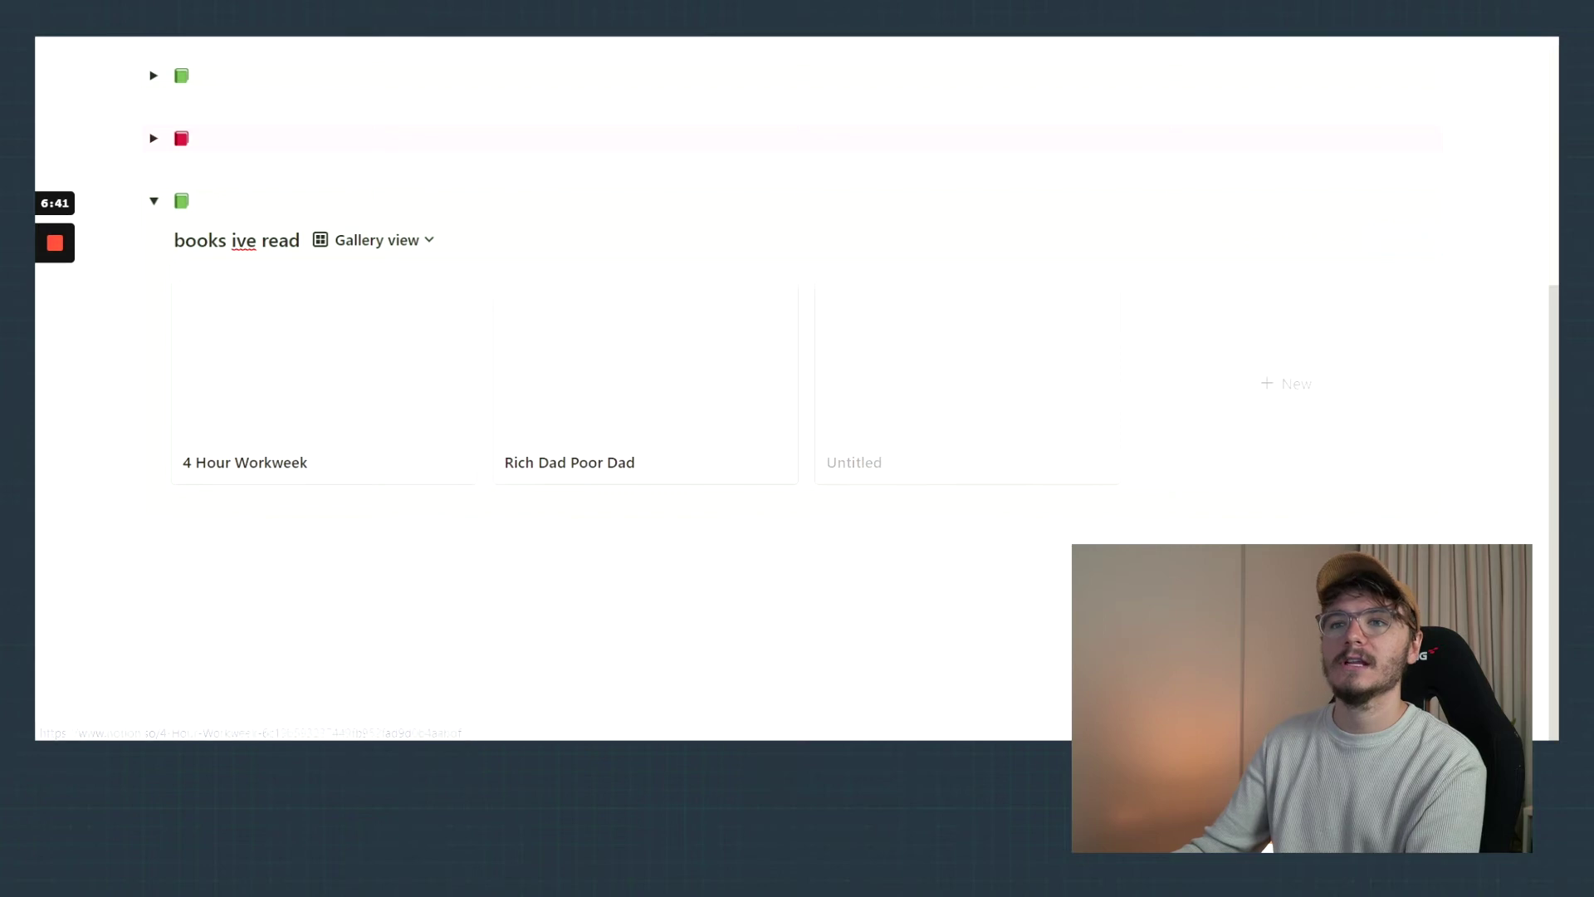
Step: Switch to a new browser page and search Google Images for "4 hour workweek"
{"action": "key", "text": "alt+Tab"}
{"action": "type", "text": "4 hour workweek"}
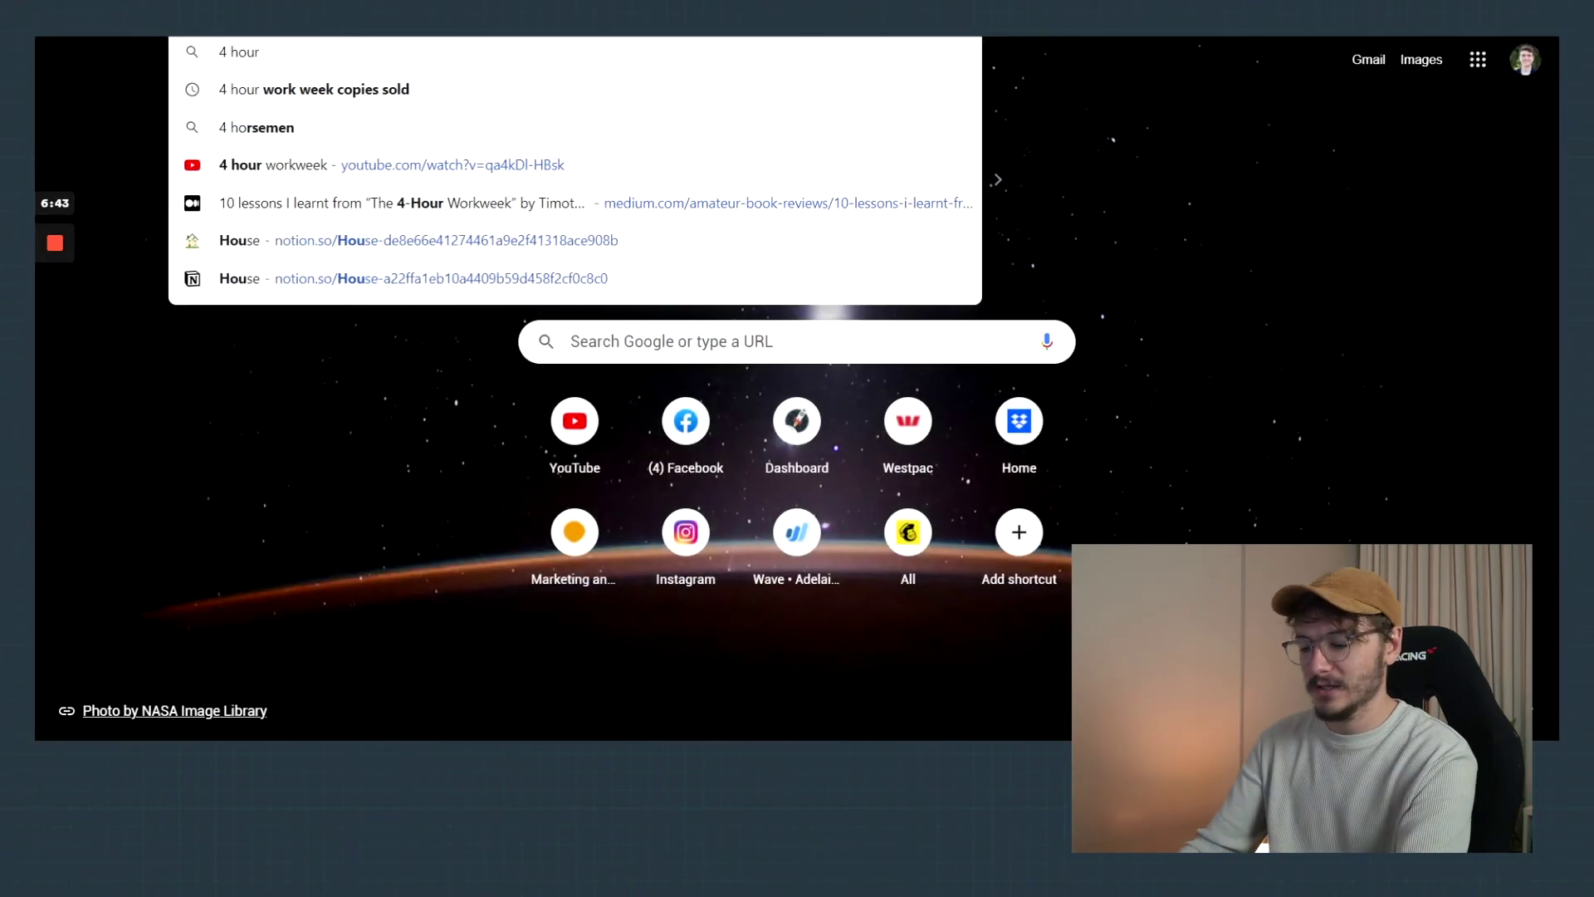
{"action": "key", "text": "Return"}
{"action": "left_click", "coordinate": [389, 107]}
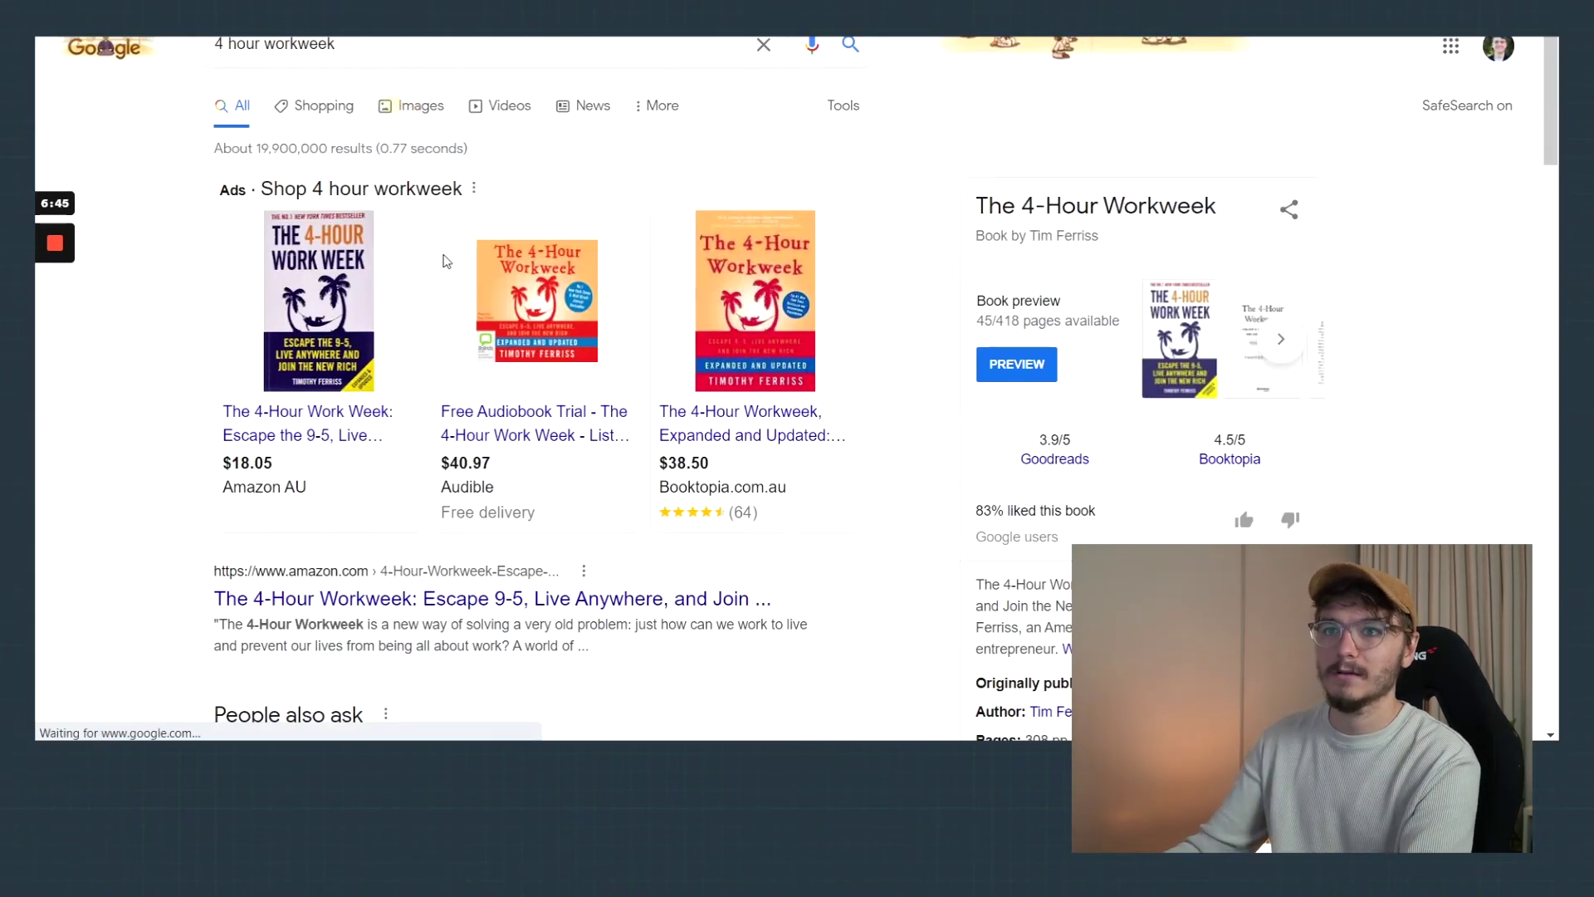
{"action": "scroll", "coordinate": [428, 269], "scroll_direction": "down", "scroll_amount": 5}
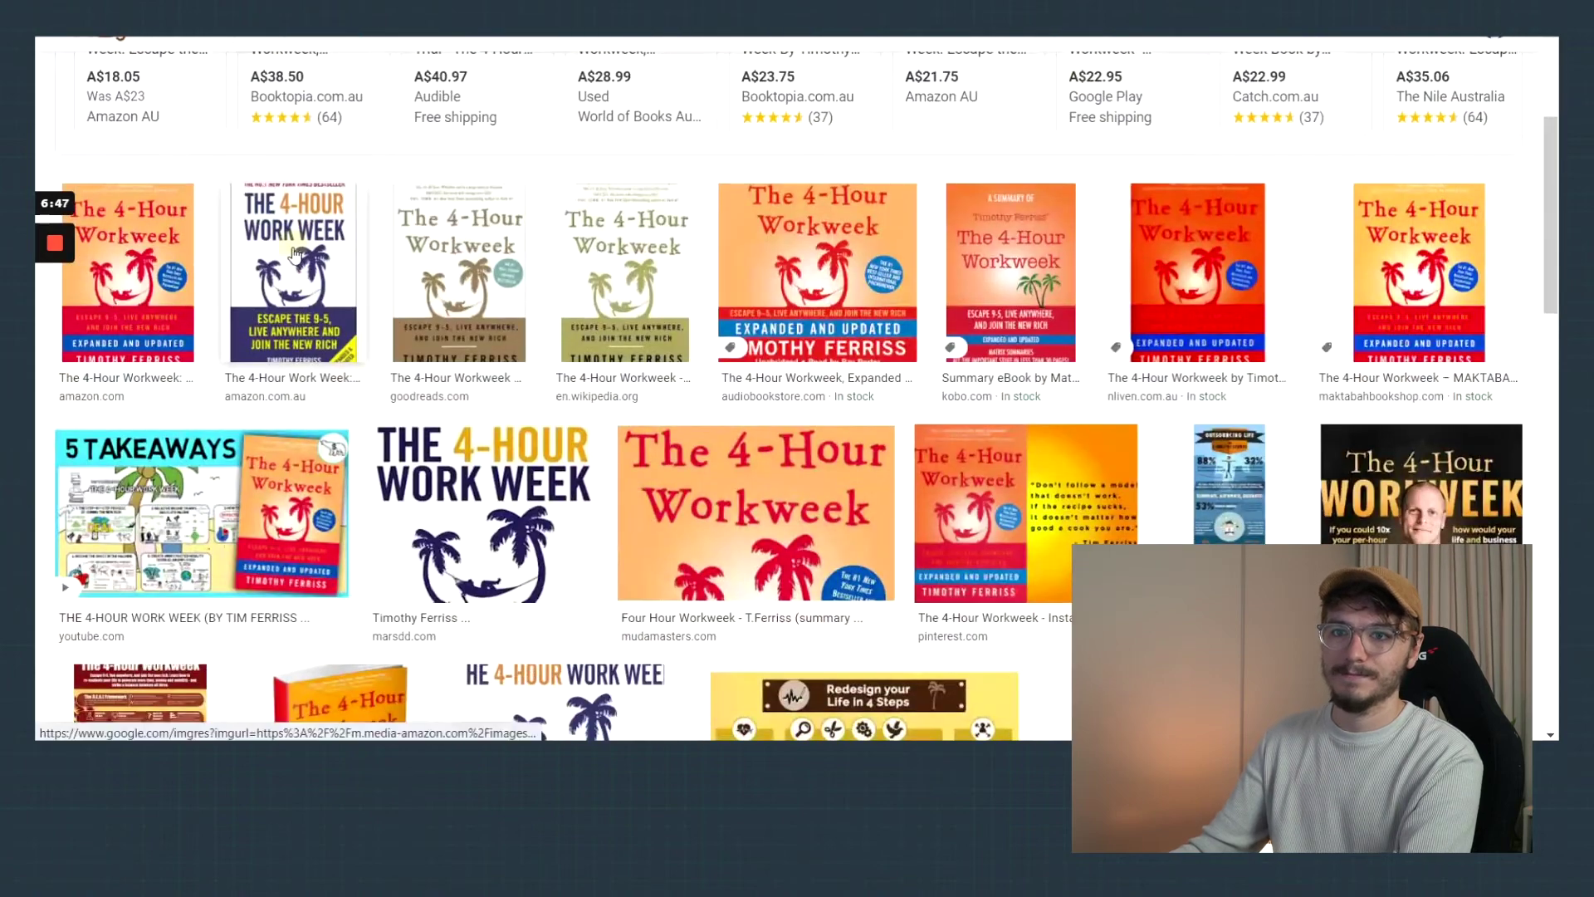
Step: Open the white and navy 4-Hour Work Week cover from the amazon.com.au result and save the image
{"action": "left_click", "coordinate": [285, 274]}
{"action": "right_click", "coordinate": [1227, 224]}
{"action": "left_click", "coordinate": [1313, 454]}
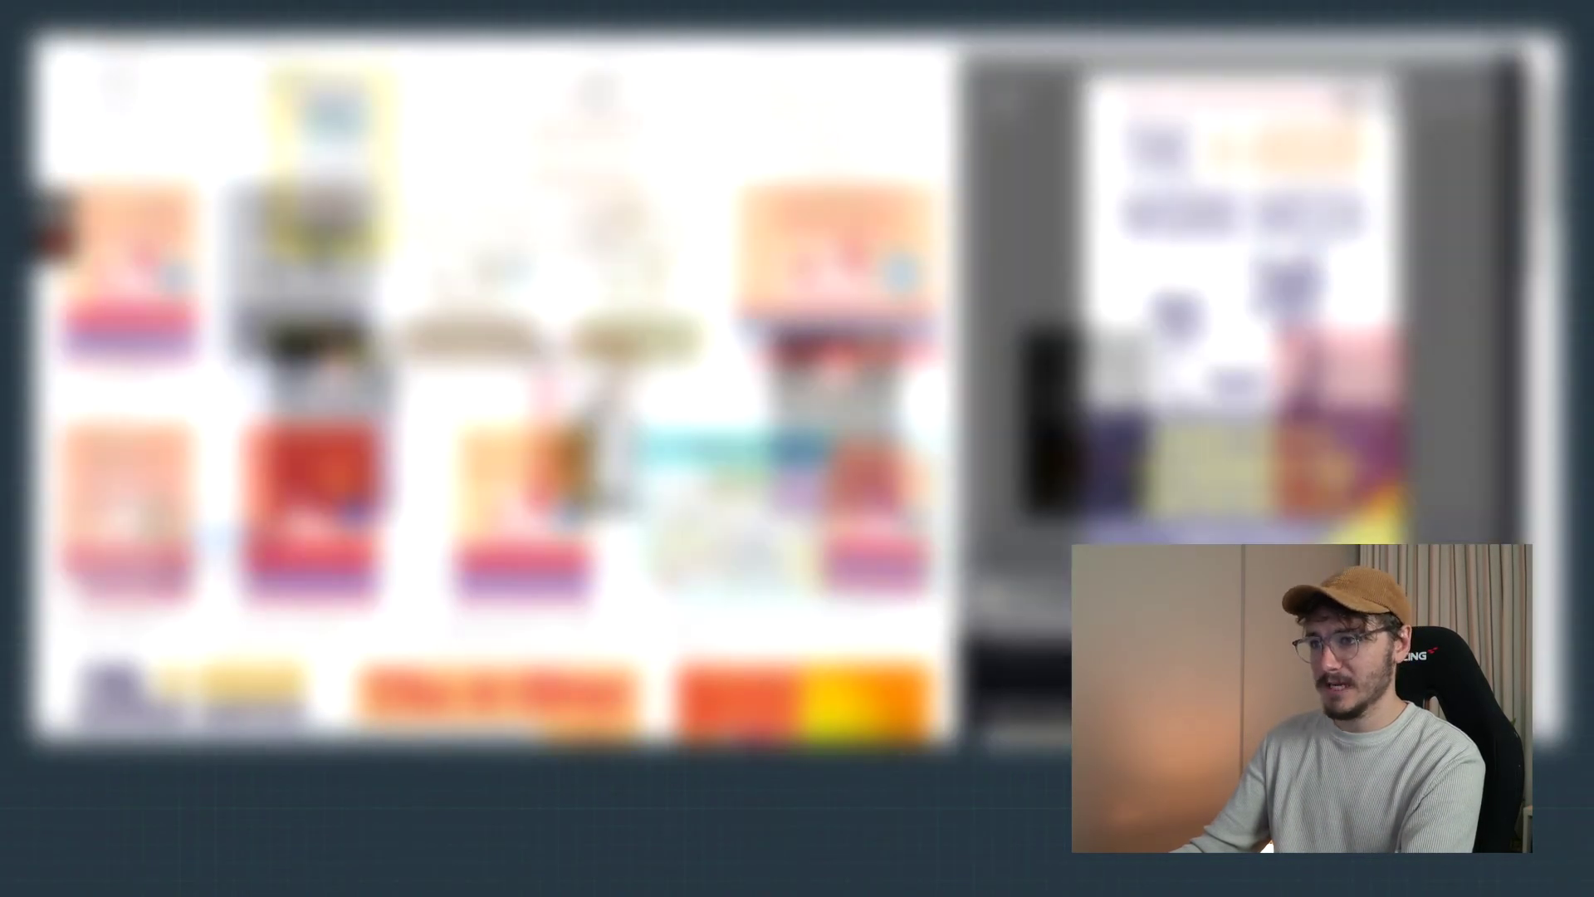
Step: Back in Notion, insert the downloaded cover image 51iGkLC6jhL (1).jpg into the body of the 4 Hour Workweek page
{"action": "key", "text": "ctrl+Tab"}
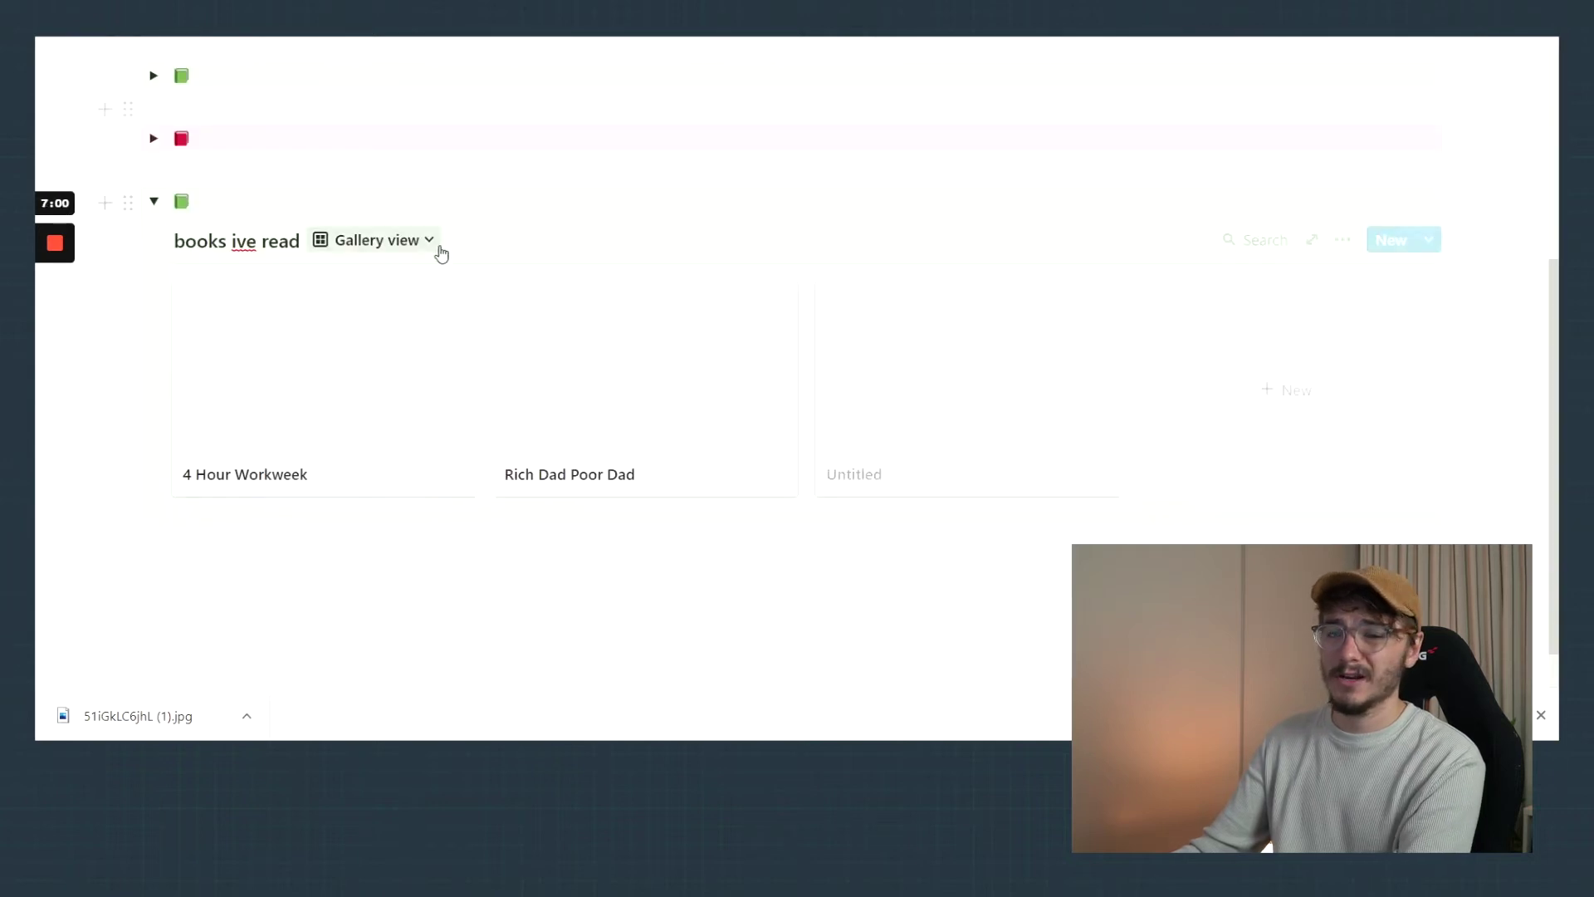
{"action": "left_click", "coordinate": [373, 401]}
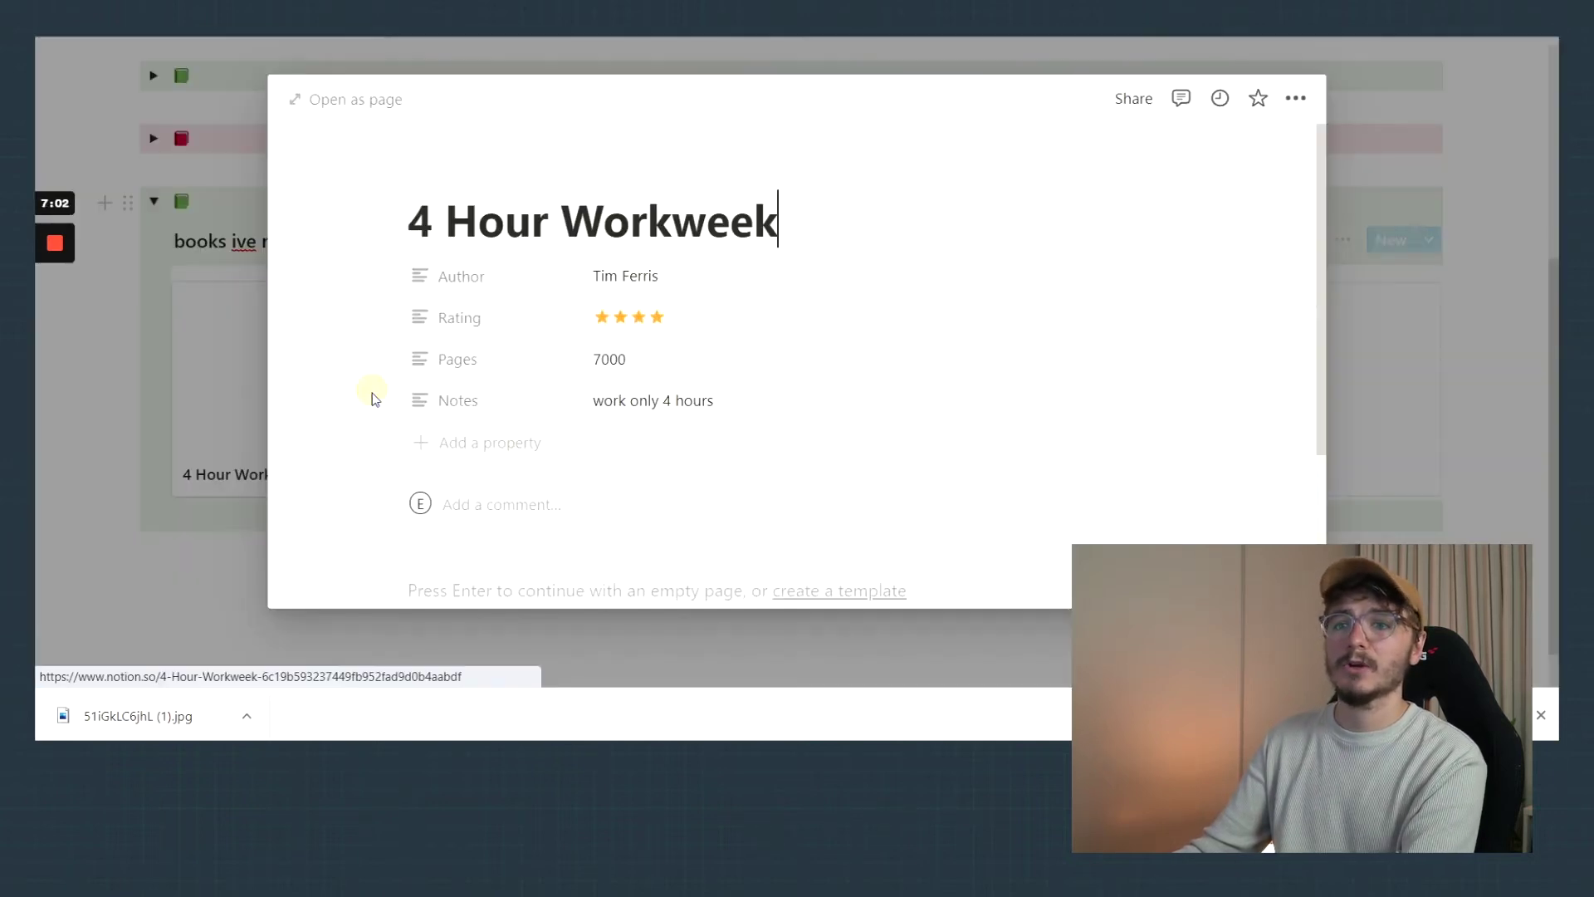
{"action": "scroll", "coordinate": [490, 358], "scroll_direction": "down", "scroll_amount": 3}
{"action": "left_click", "coordinate": [521, 357]}
{"action": "left_click", "coordinate": [515, 380]}
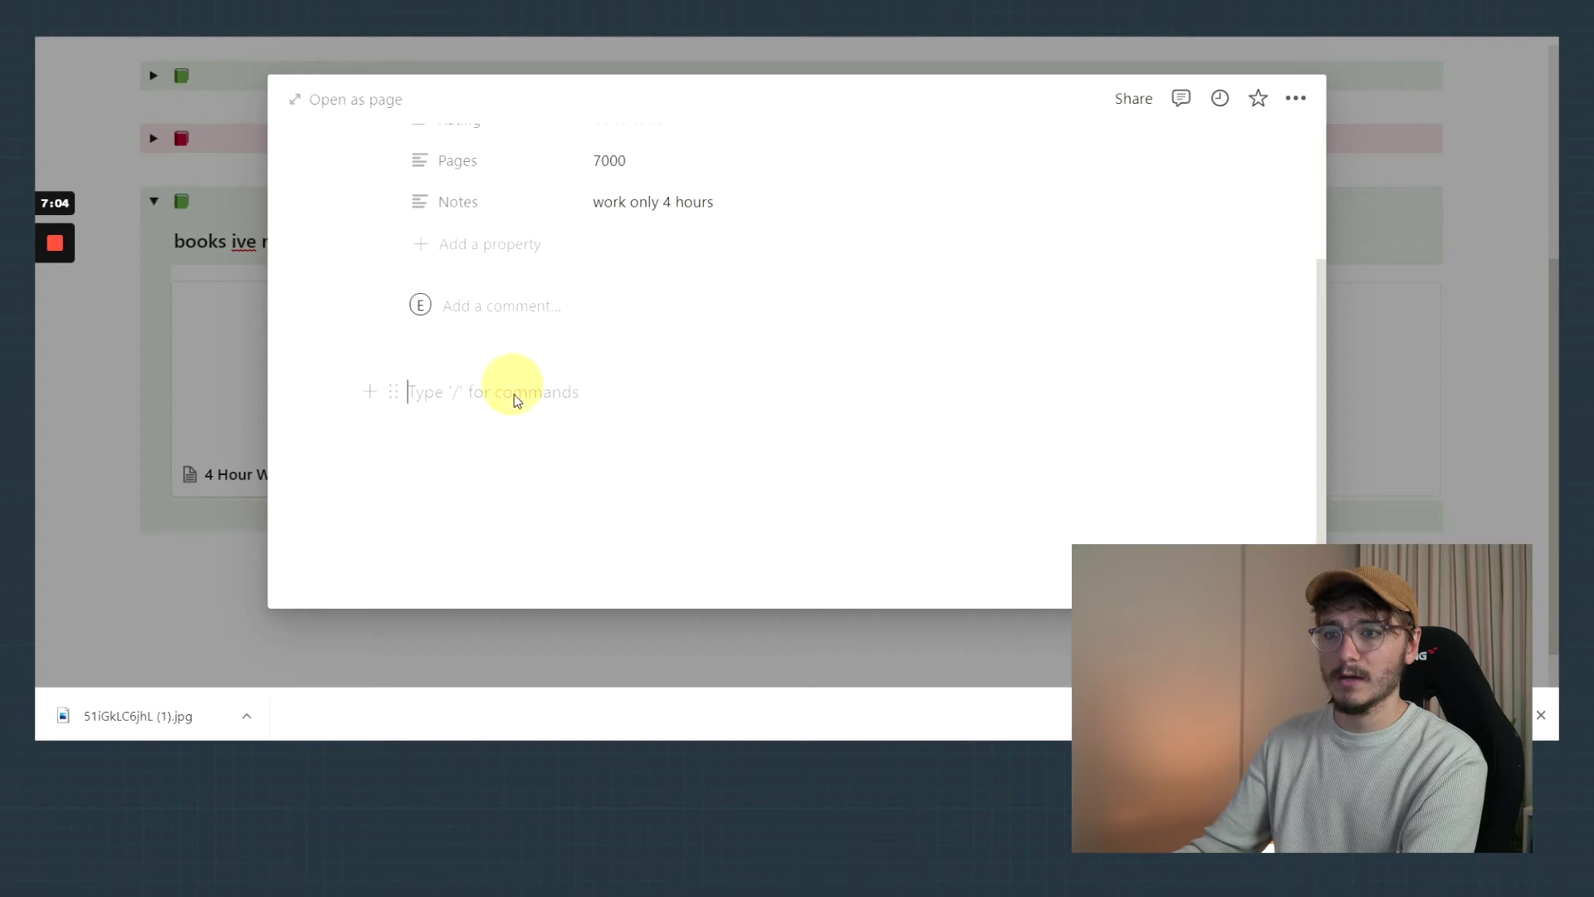
{"action": "left_click_drag", "start_coordinate": [176, 715], "coordinate": [444, 347]}
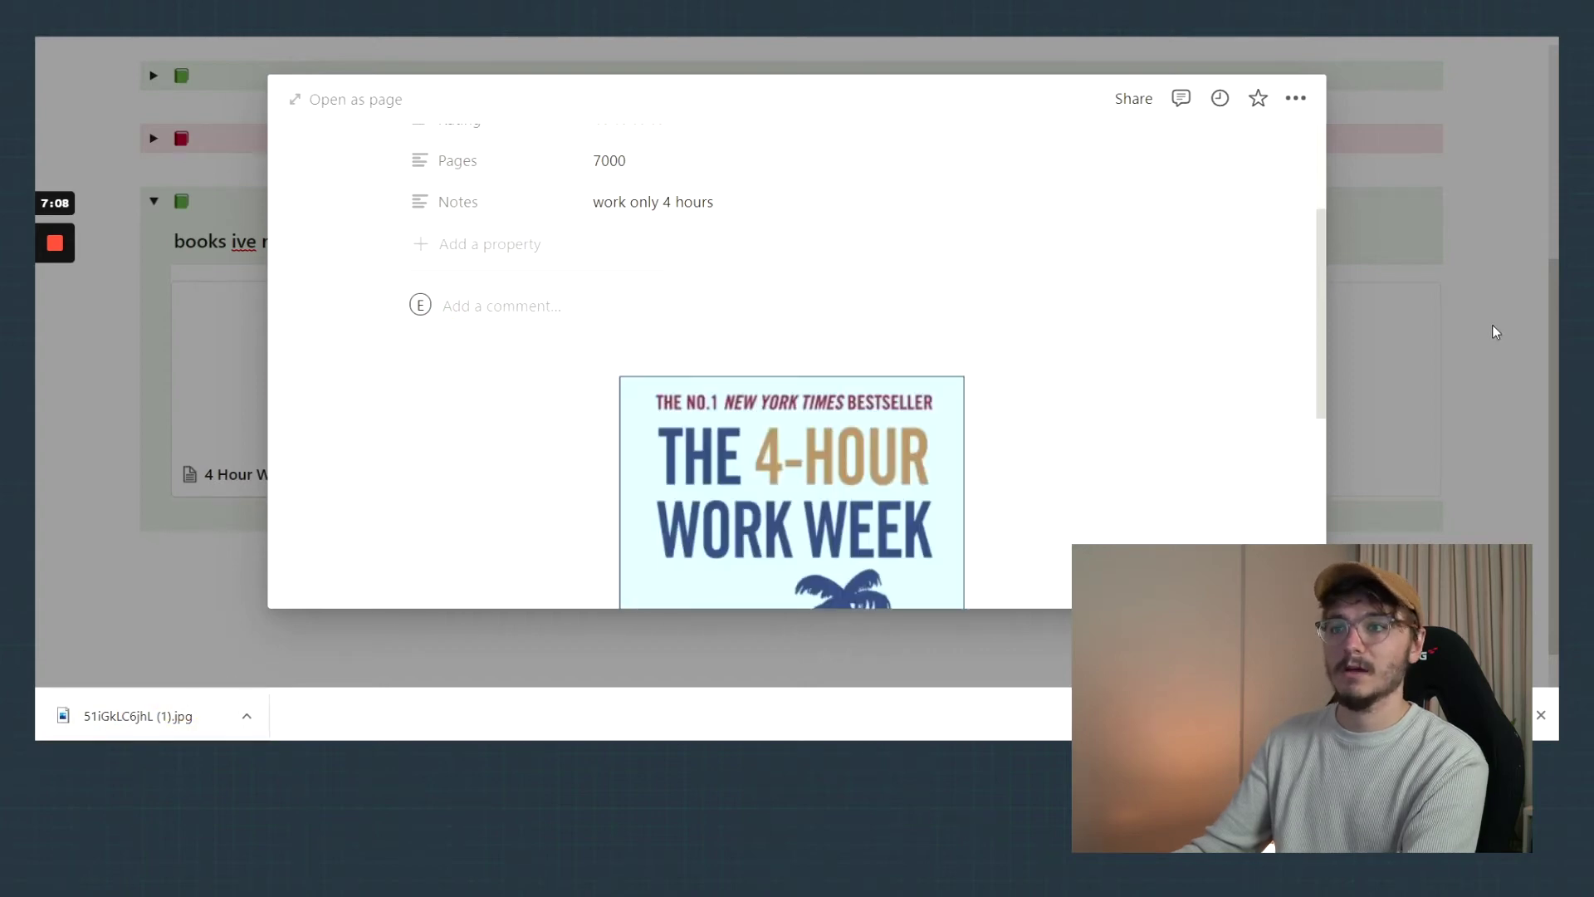
Step: Close the 4 Hour Workweek page and open the property display settings of the "books ive read" gallery
{"action": "left_click", "coordinate": [1491, 335]}
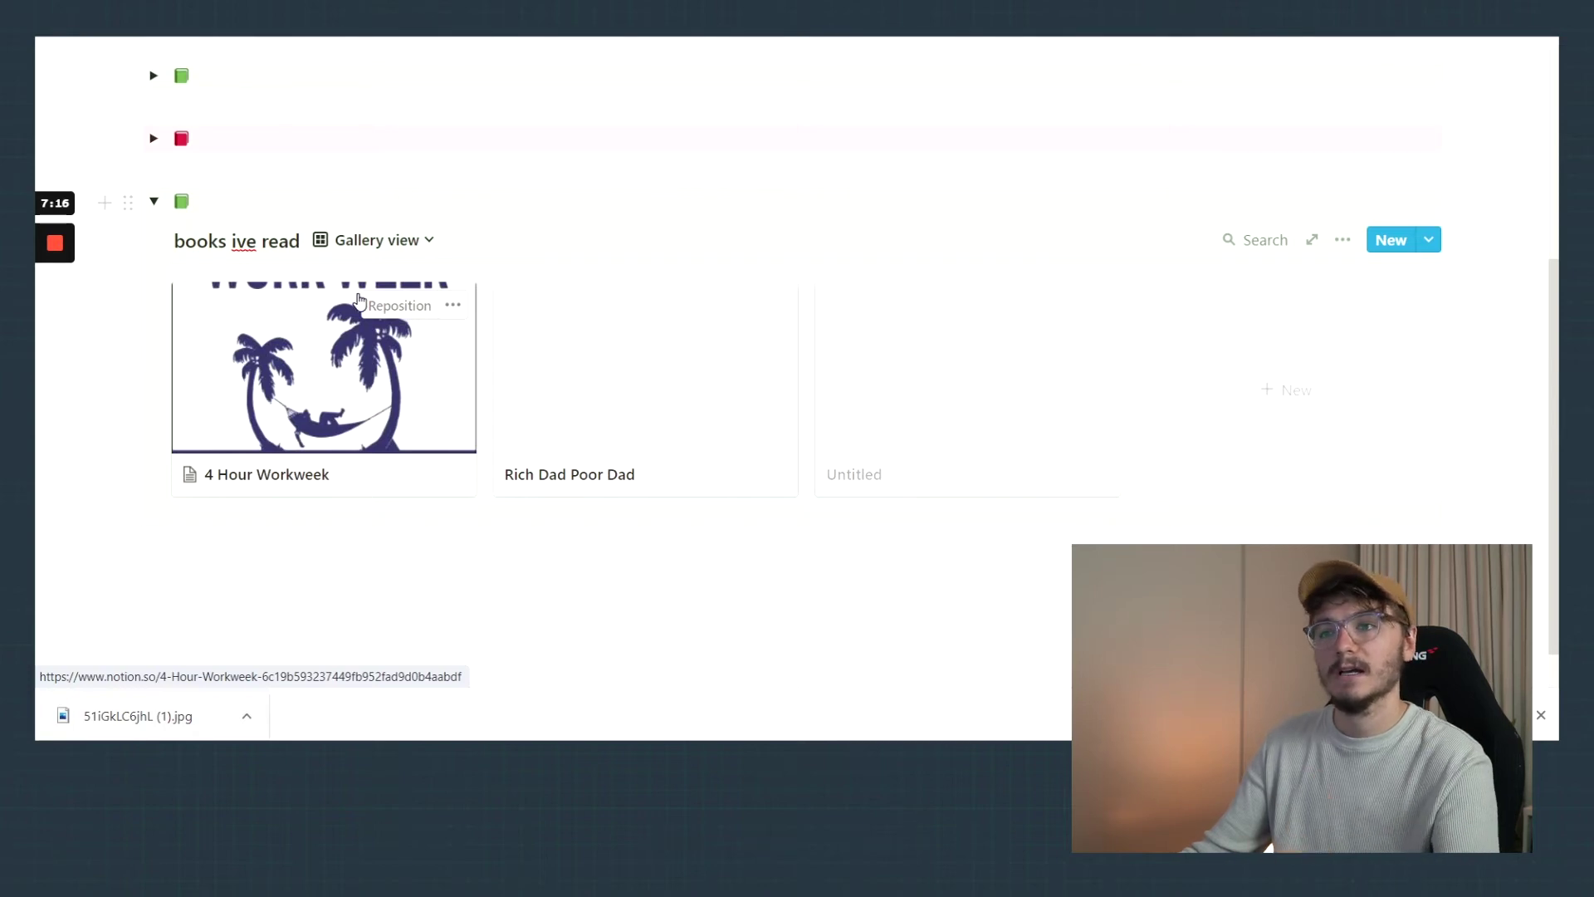
{"action": "left_click", "coordinate": [1345, 242]}
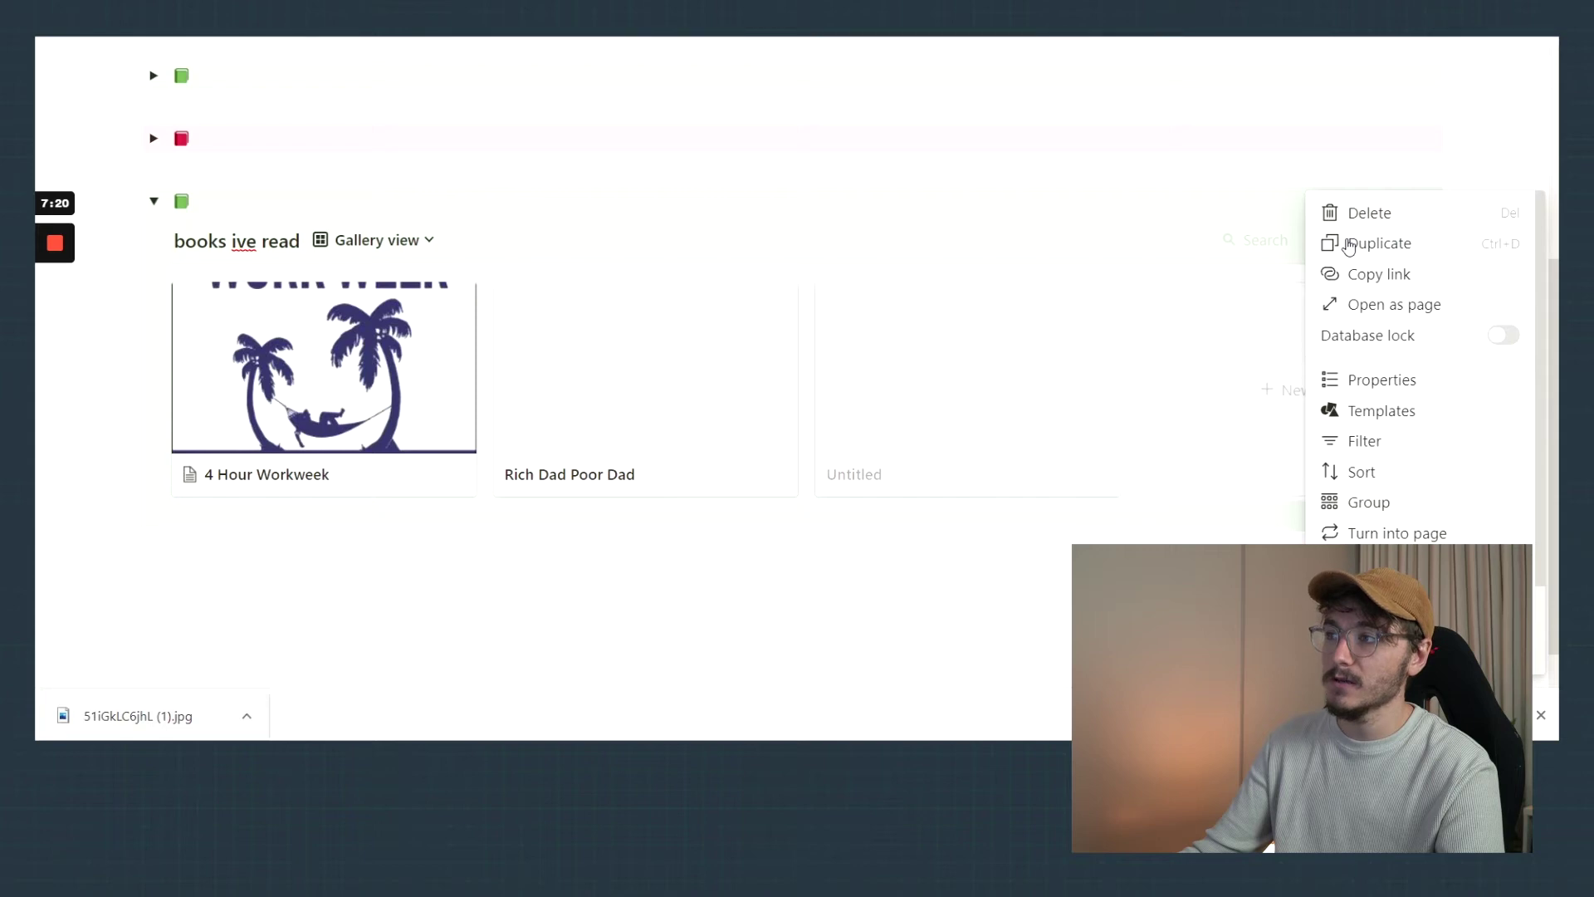
{"action": "left_click", "coordinate": [1387, 379]}
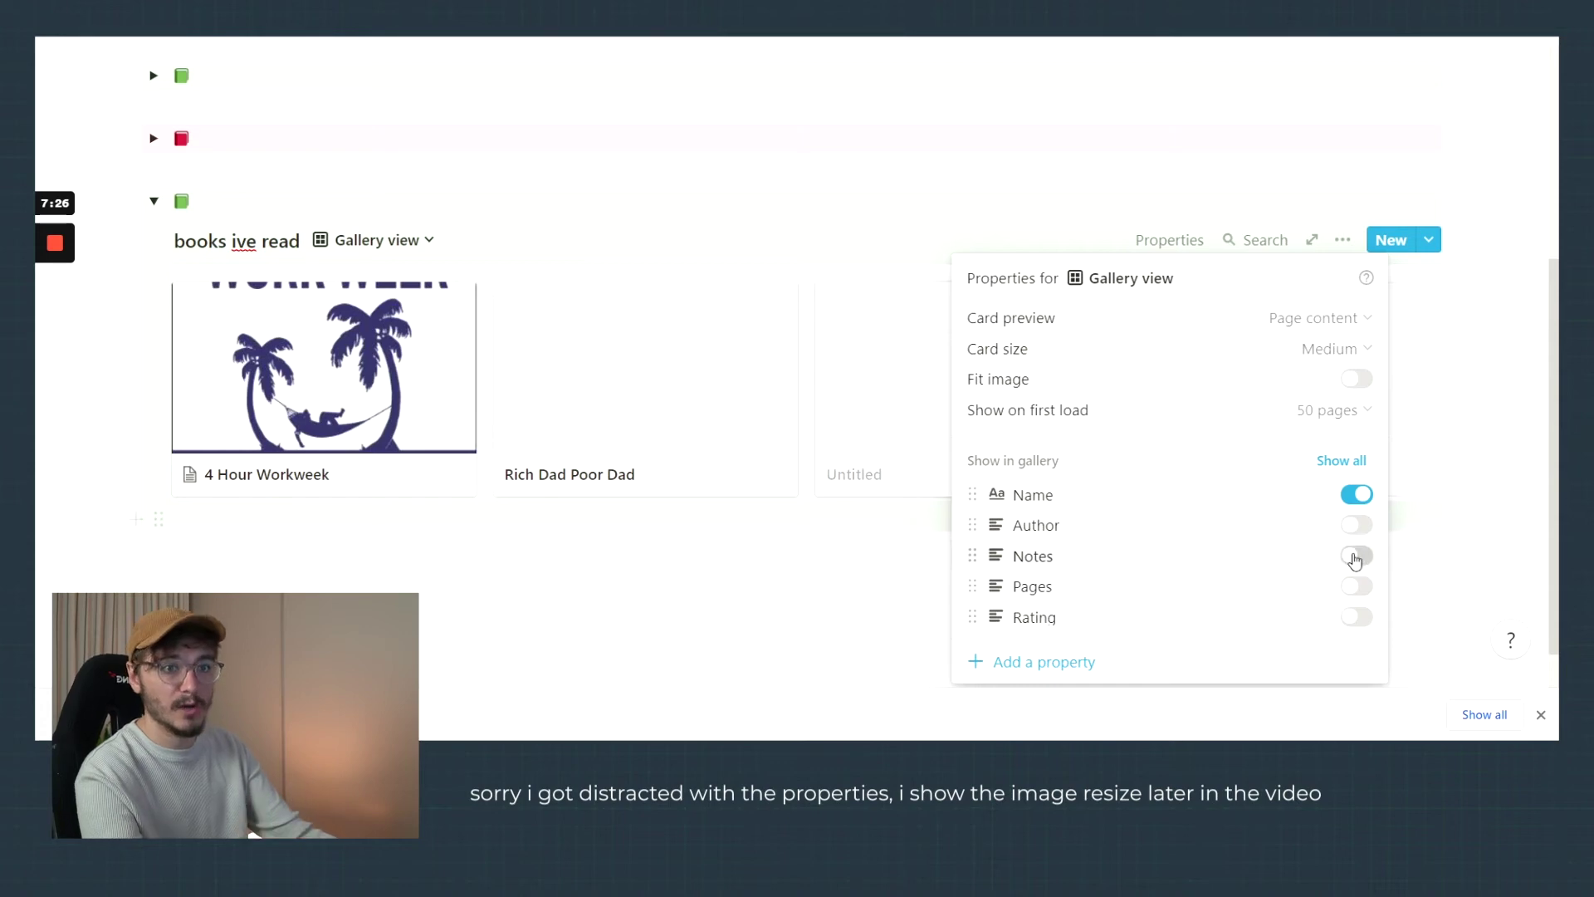
Step: Try showing Author, Notes and Pages on the gallery cards one at a time, hiding each again
{"action": "left_click", "coordinate": [1358, 524]}
{"action": "left_click", "coordinate": [1357, 525]}
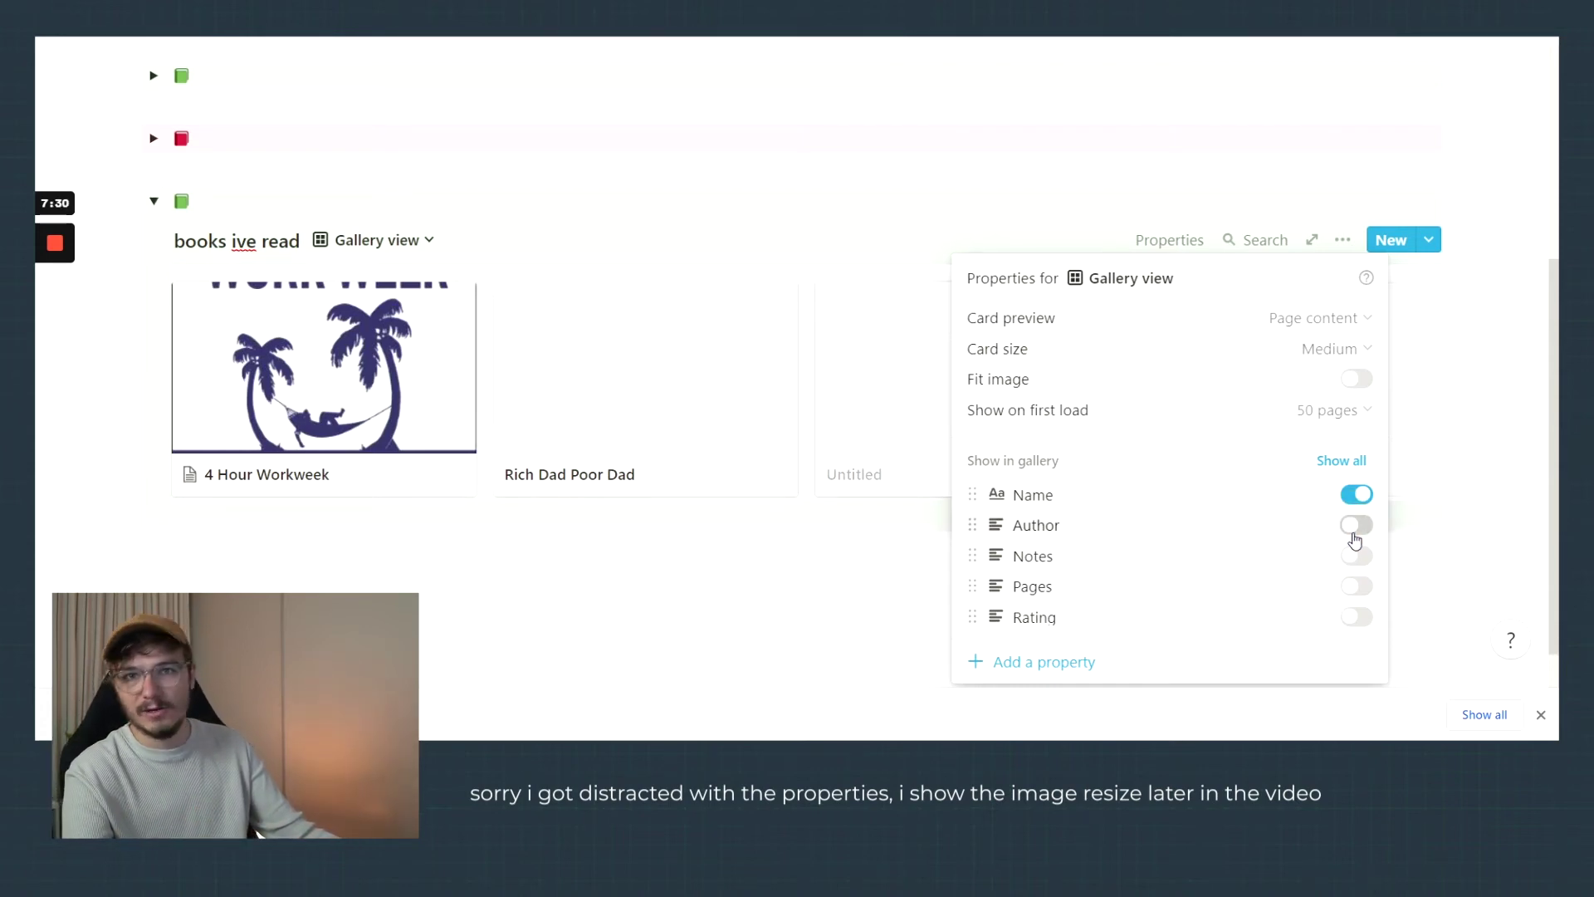
{"action": "left_click", "coordinate": [1356, 528]}
{"action": "left_click", "coordinate": [1356, 528]}
{"action": "left_click", "coordinate": [1354, 555]}
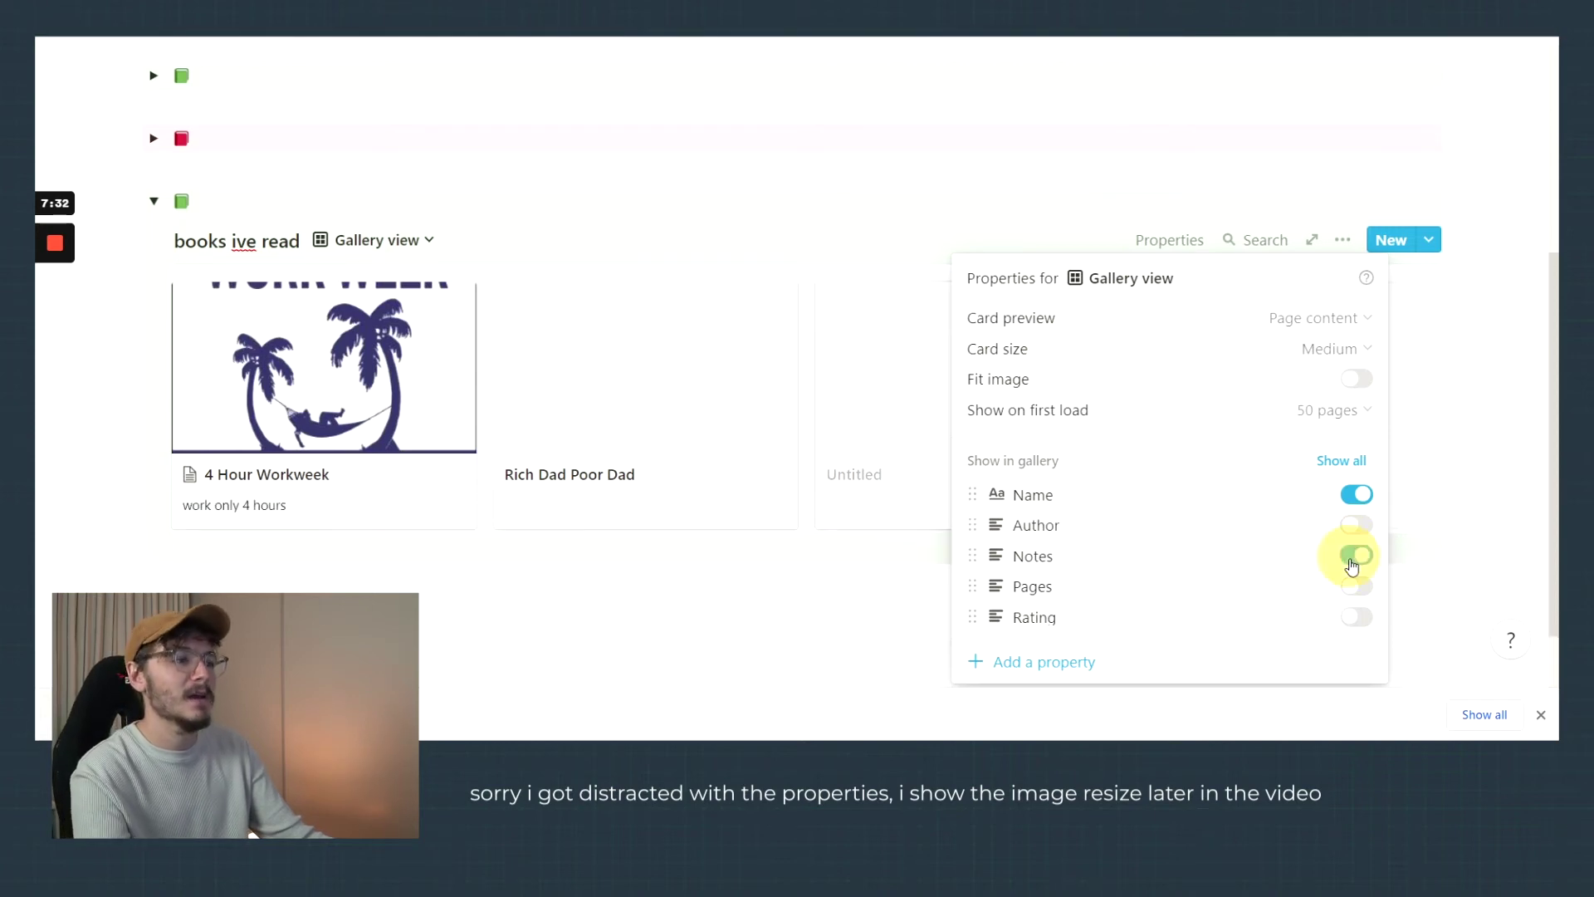
{"action": "left_click", "coordinate": [1354, 556]}
{"action": "left_click", "coordinate": [1356, 587]}
{"action": "left_click", "coordinate": [1356, 586]}
Step: Show Rating and Notes on the gallery cards, with Rating placed above Notes
{"action": "left_click", "coordinate": [1355, 617]}
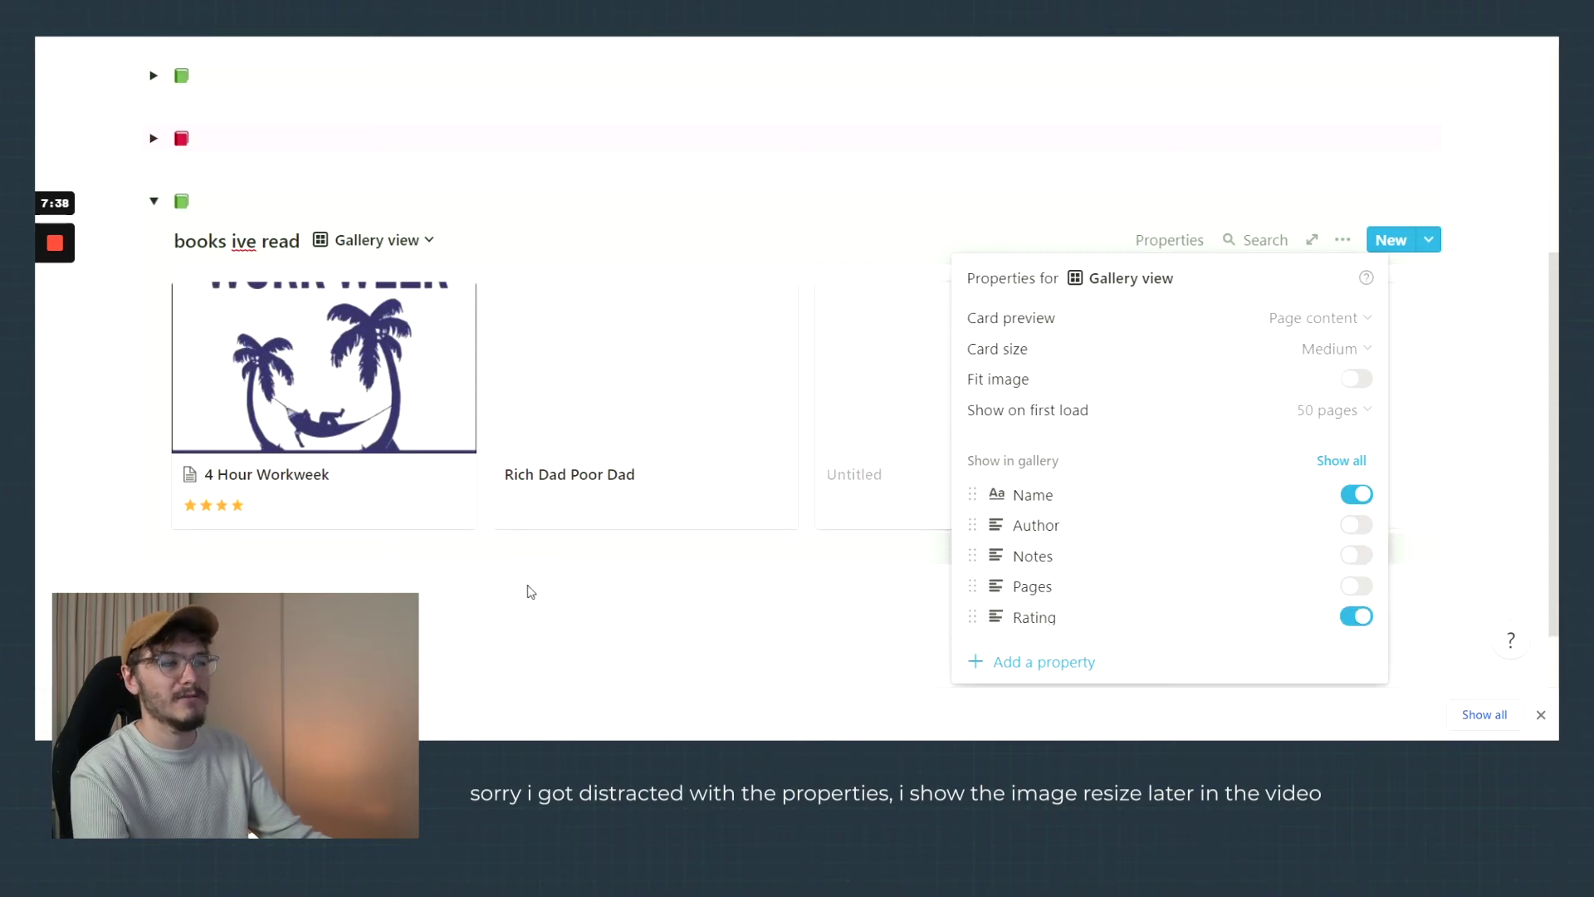
{"action": "left_click", "coordinate": [1345, 558]}
{"action": "left_click", "coordinate": [1355, 559]}
{"action": "left_click", "coordinate": [1356, 558]}
{"action": "left_click_drag", "start_coordinate": [970, 616], "coordinate": [968, 553]}
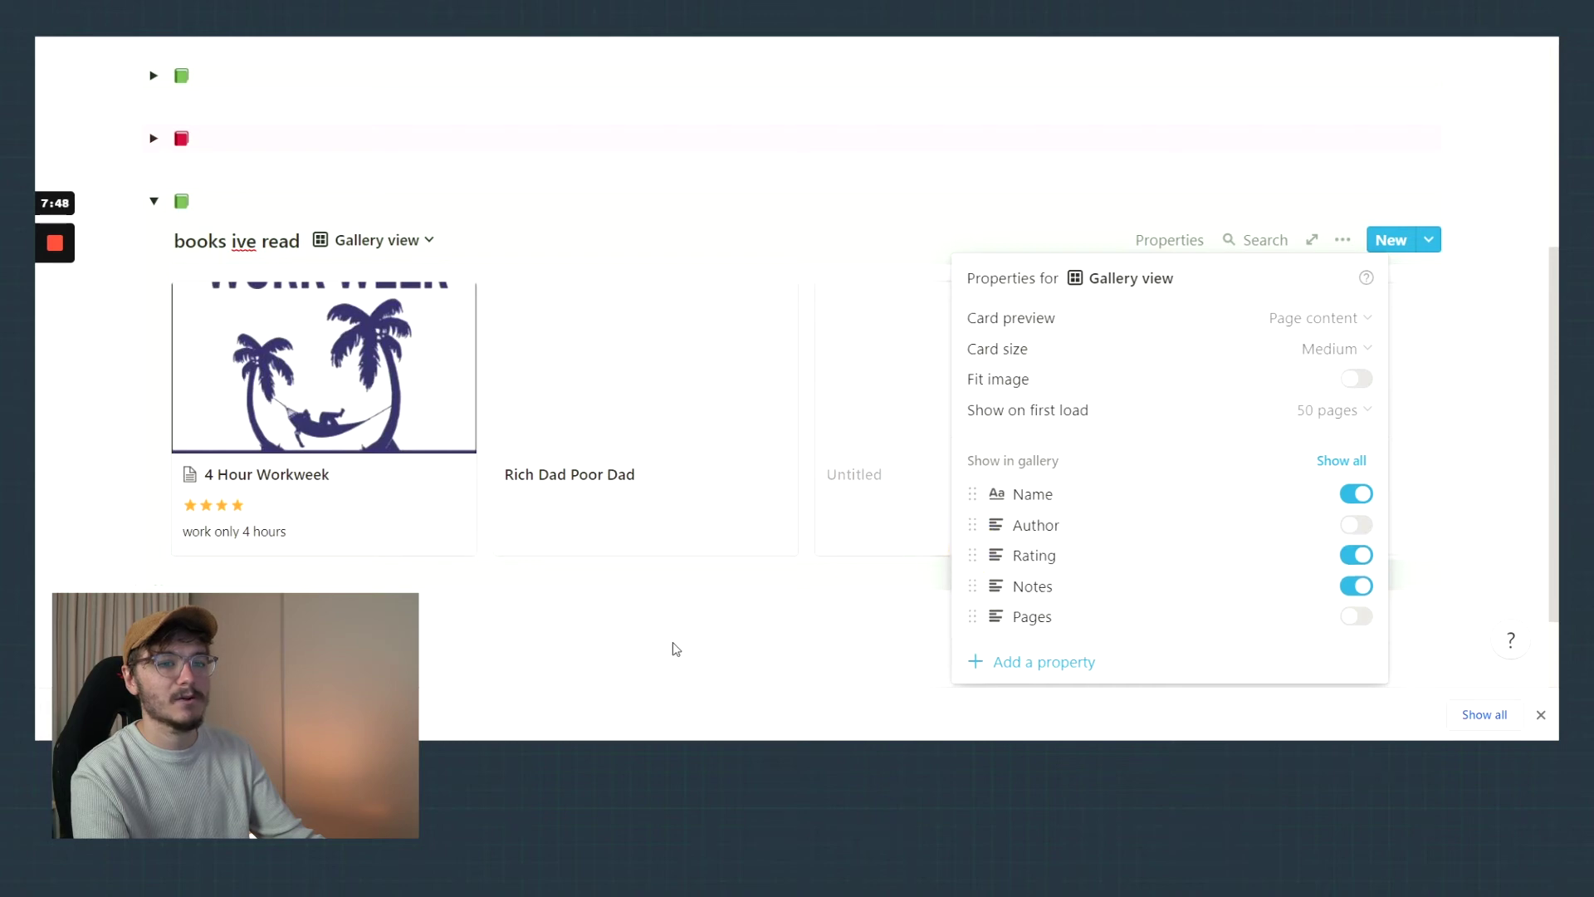
{"action": "left_click", "coordinate": [676, 647]}
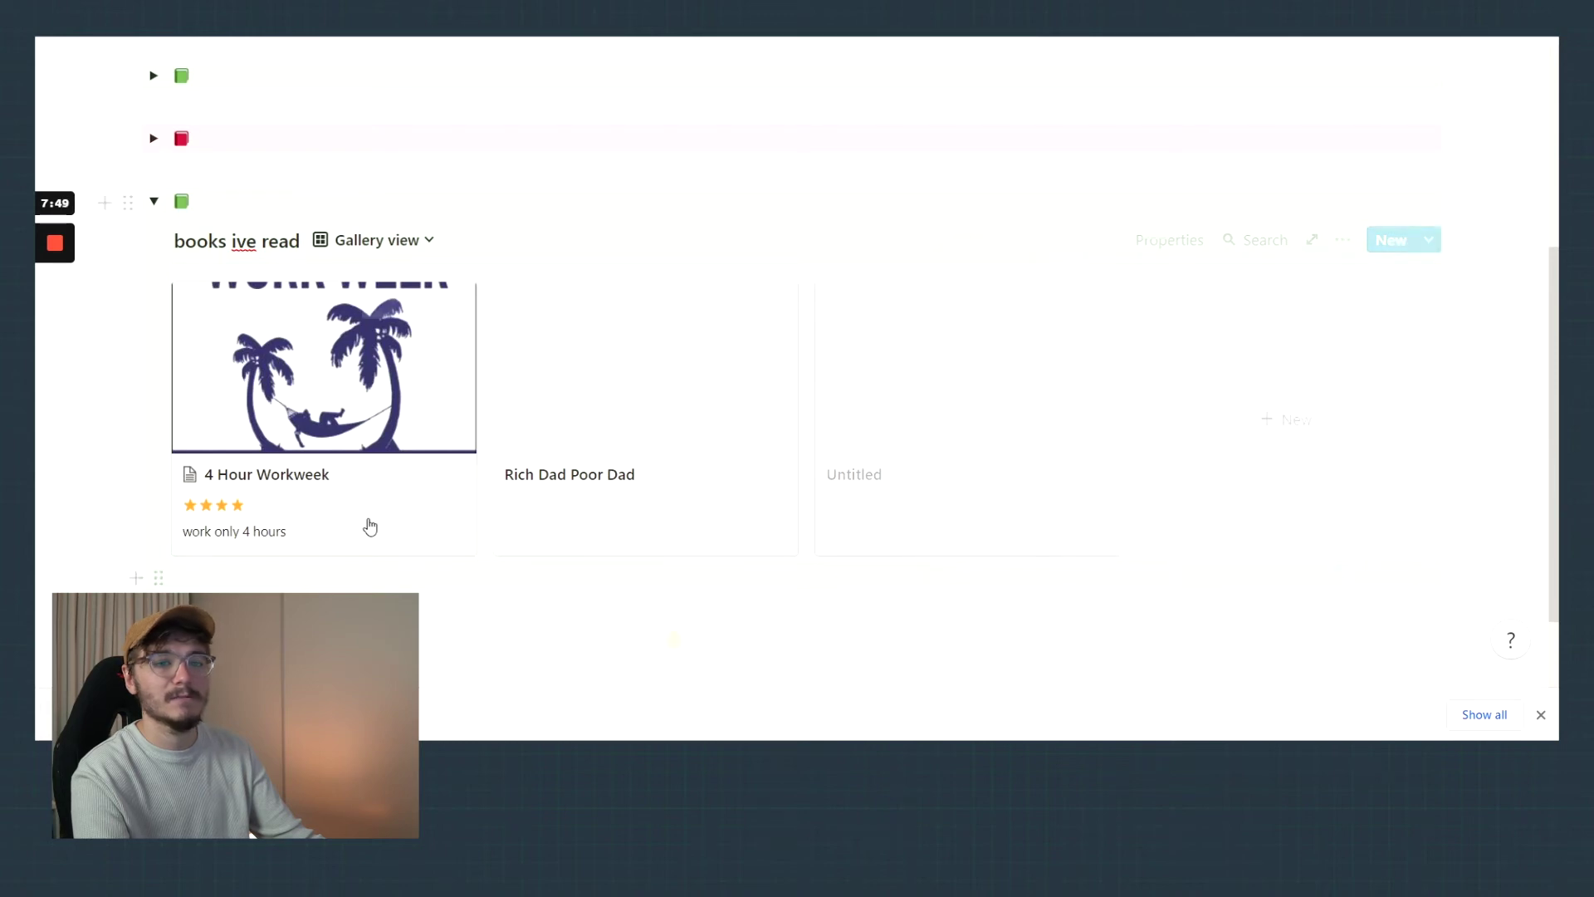
Step: Give the 4 Hour Workweek page a green book icon and close the page
{"action": "left_click", "coordinate": [190, 485]}
{"action": "mouse_move", "coordinate": [413, 174]}
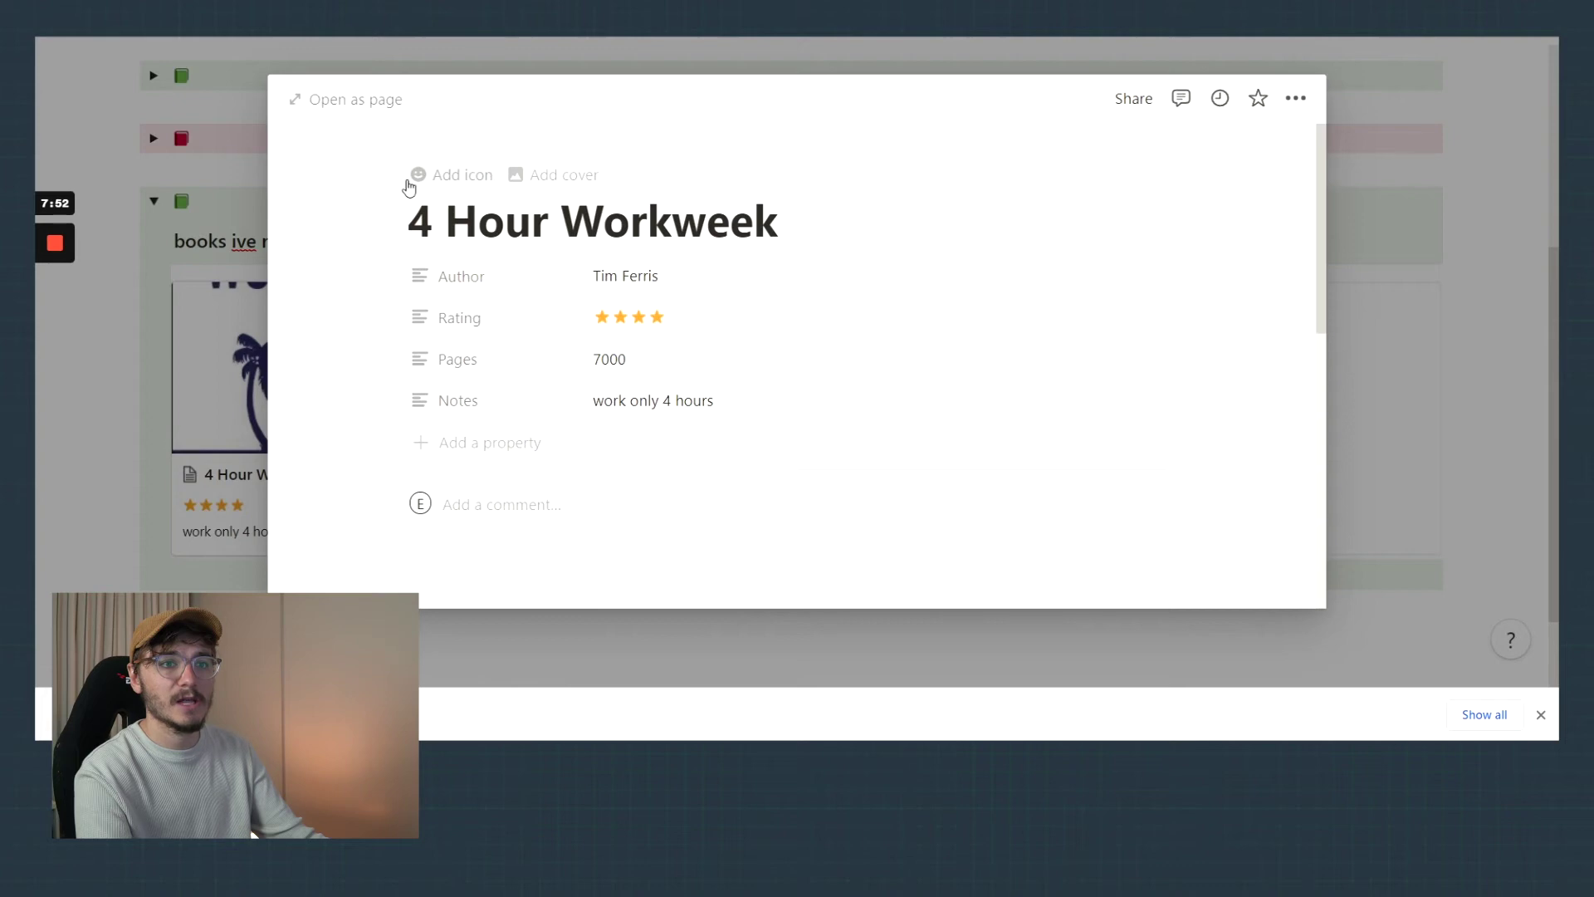
{"action": "left_click", "coordinate": [235, 582]}
{"action": "left_click", "coordinate": [260, 416]}
{"action": "left_click", "coordinate": [429, 184]}
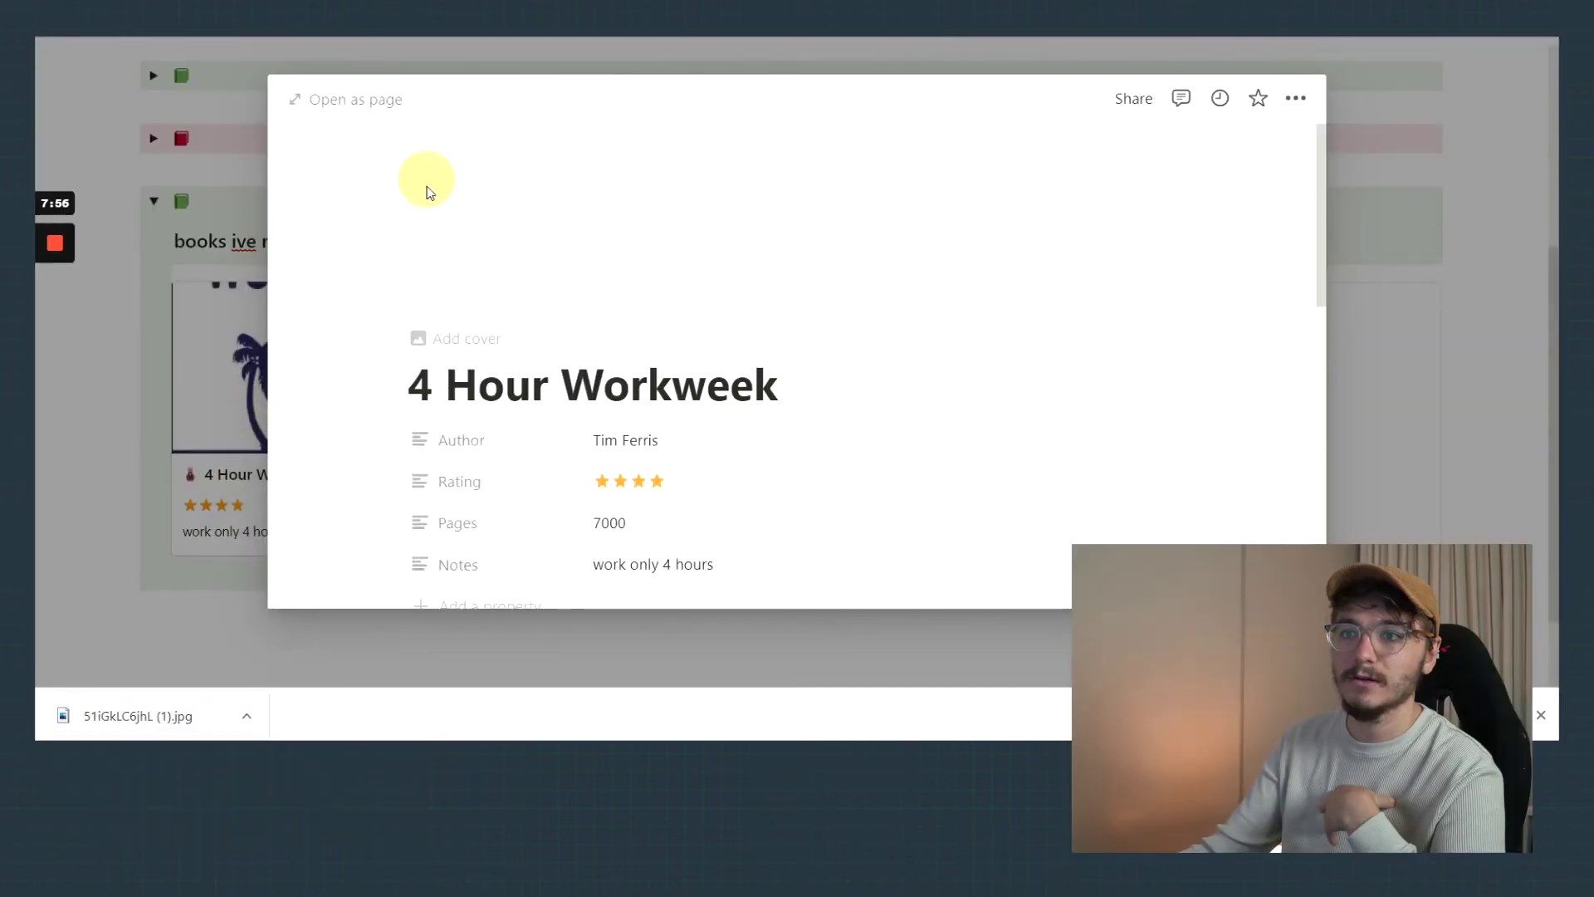
{"action": "left_click", "coordinate": [455, 267]}
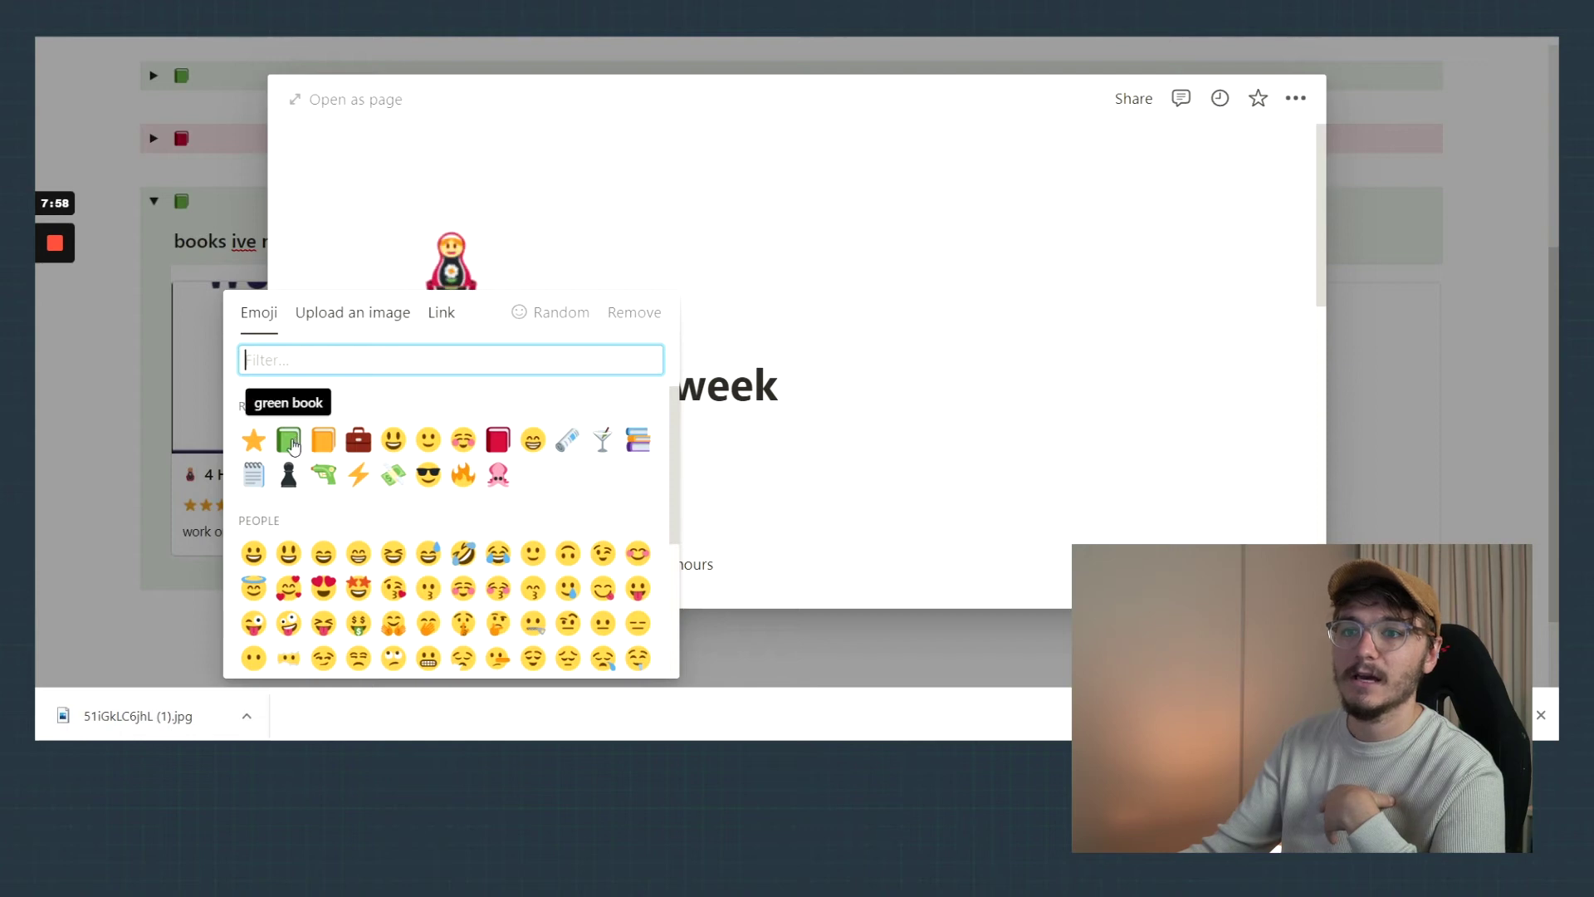
{"action": "left_click", "coordinate": [288, 440]}
{"action": "left_click", "coordinate": [223, 564]}
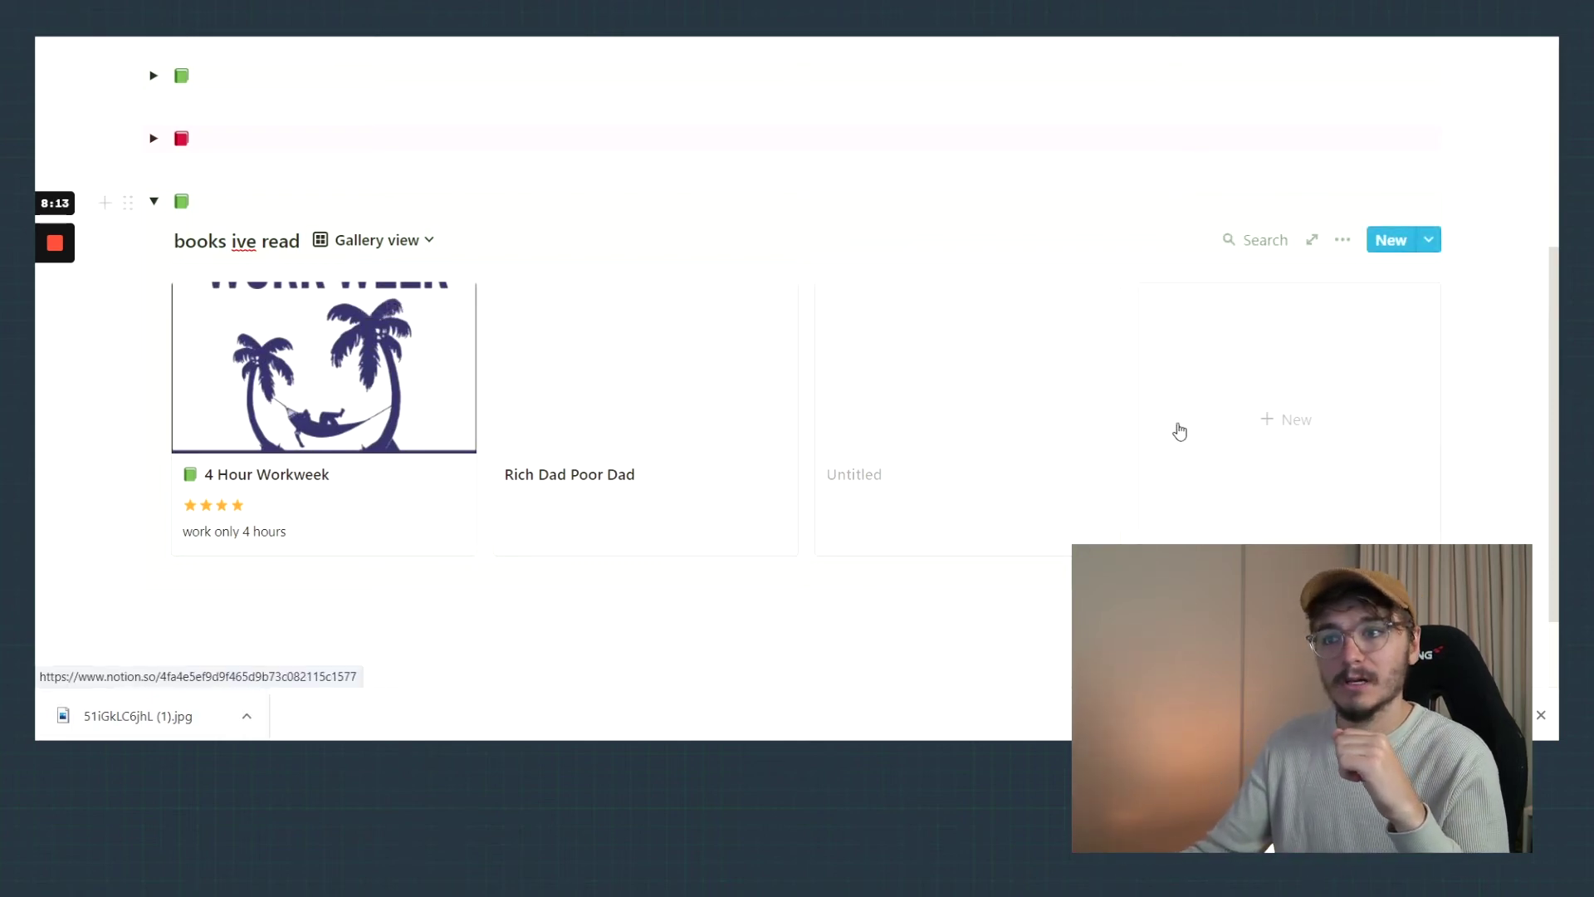
Step: Fill in the Rich Dad Poor Dad entry with a four-star Rating, Author "Someone", Pages 2 and Notes "Be rich"
{"action": "left_click", "coordinate": [636, 427]}
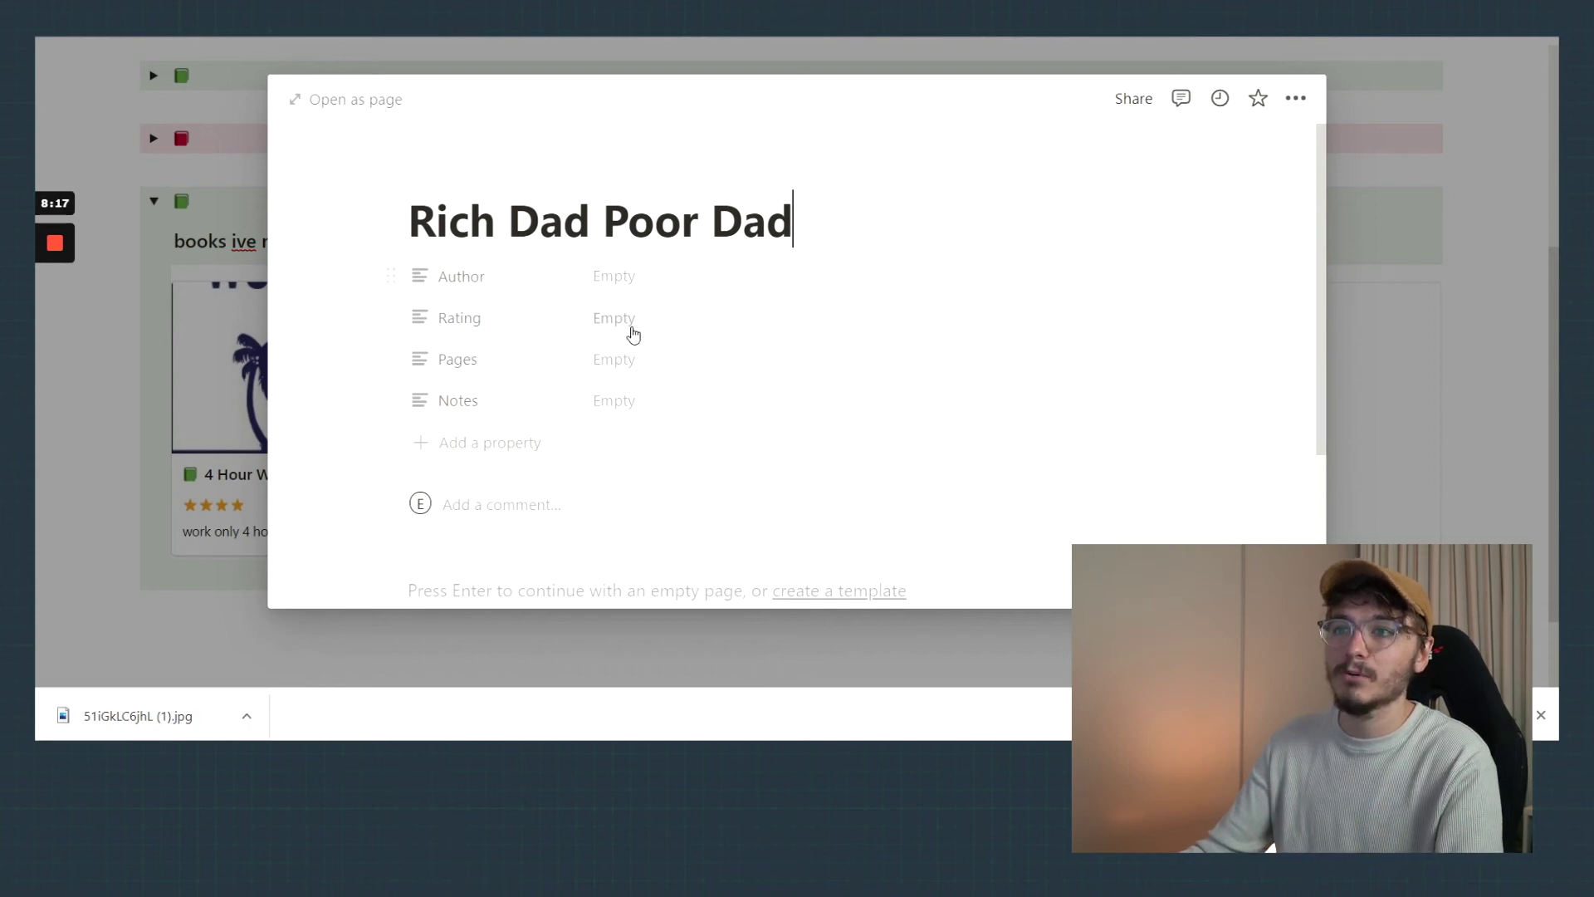
{"action": "left_click", "coordinate": [611, 314]}
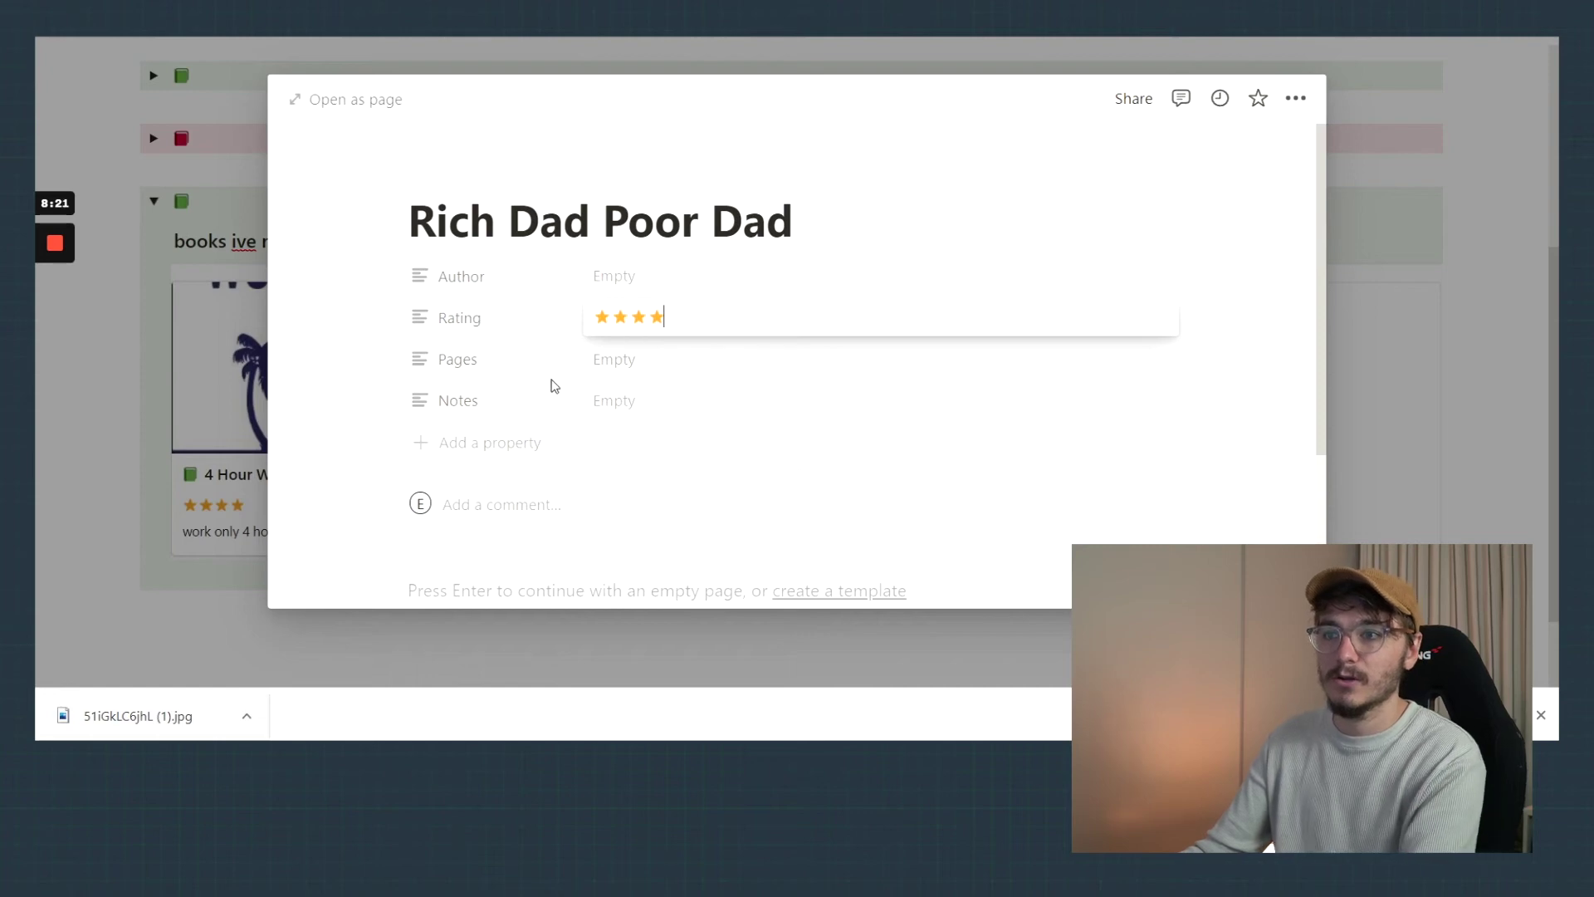
{"action": "left_click", "coordinate": [607, 283]}
{"action": "left_click", "coordinate": [606, 279]}
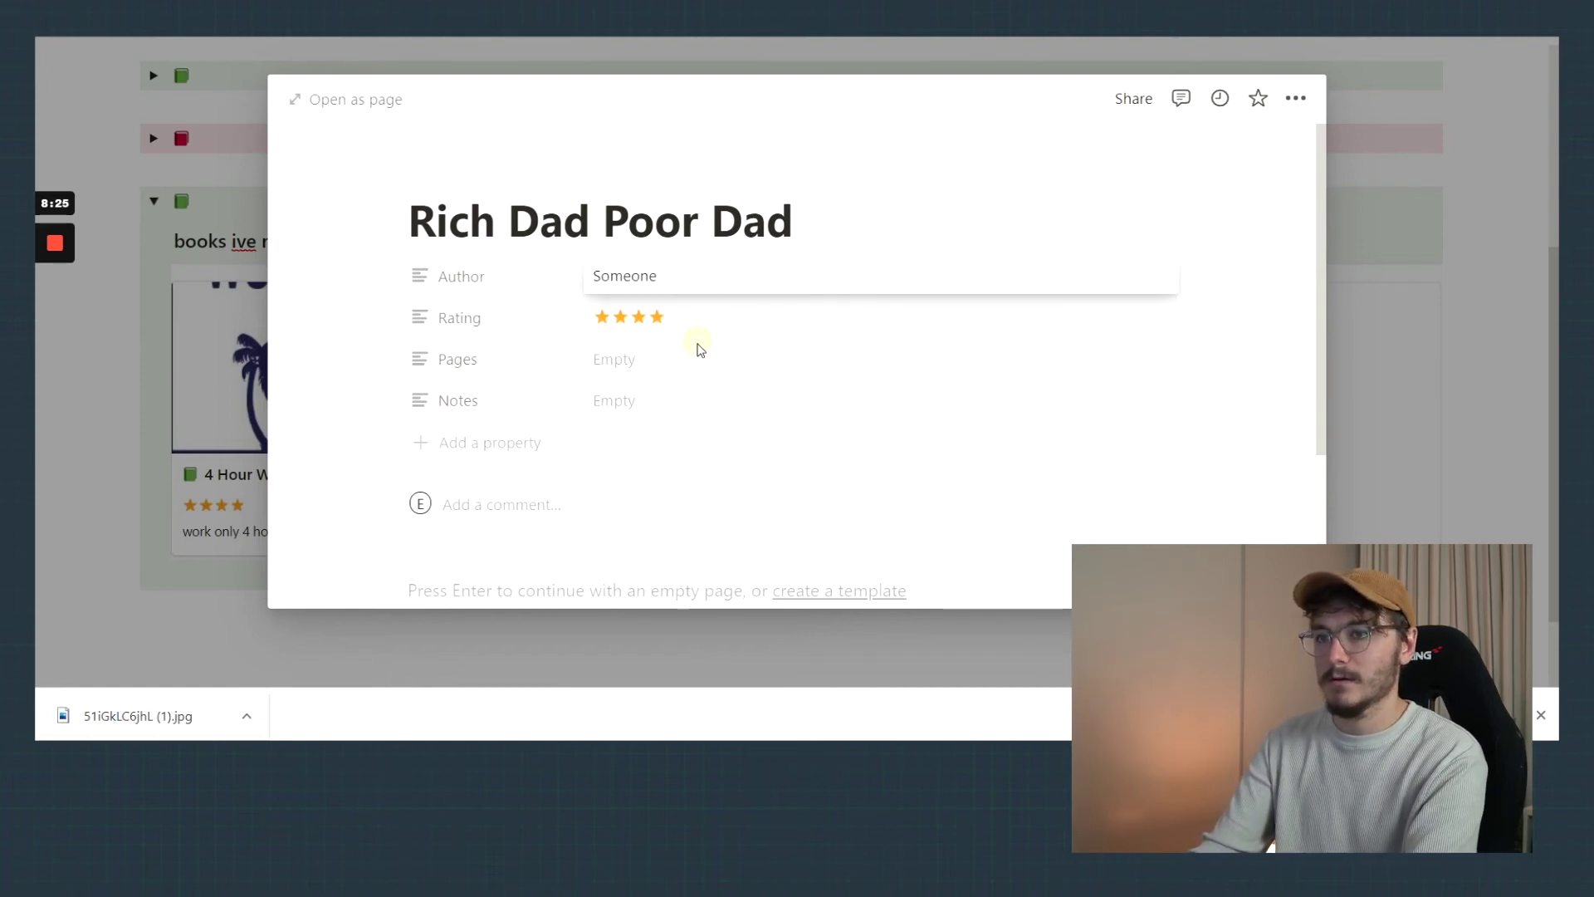
{"action": "left_click", "coordinate": [662, 365]}
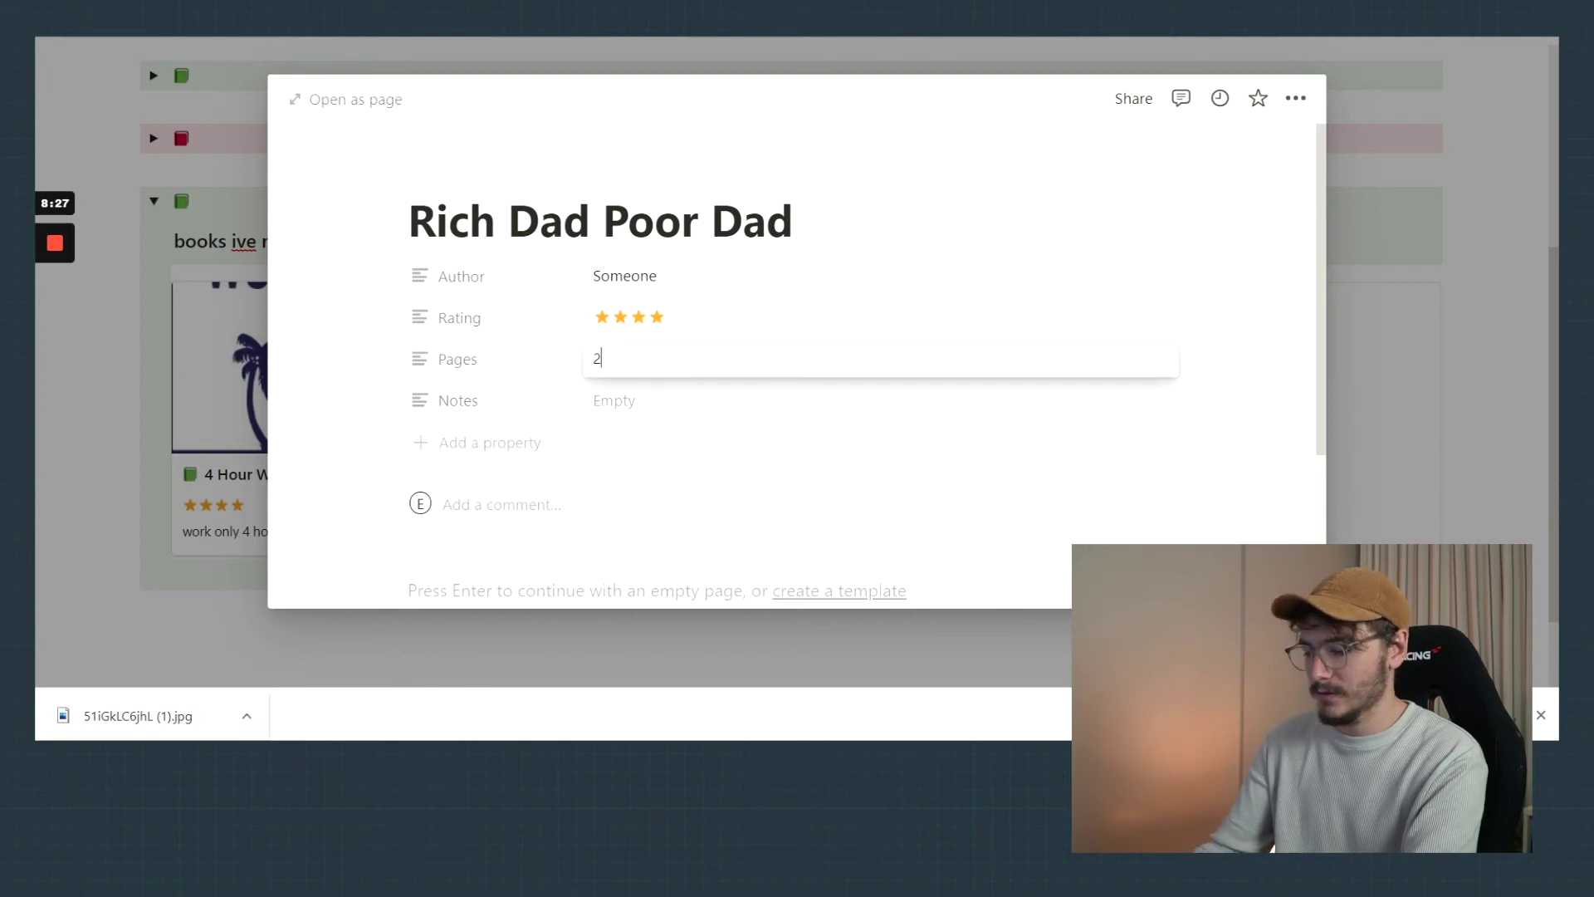
{"action": "left_click", "coordinate": [628, 402]}
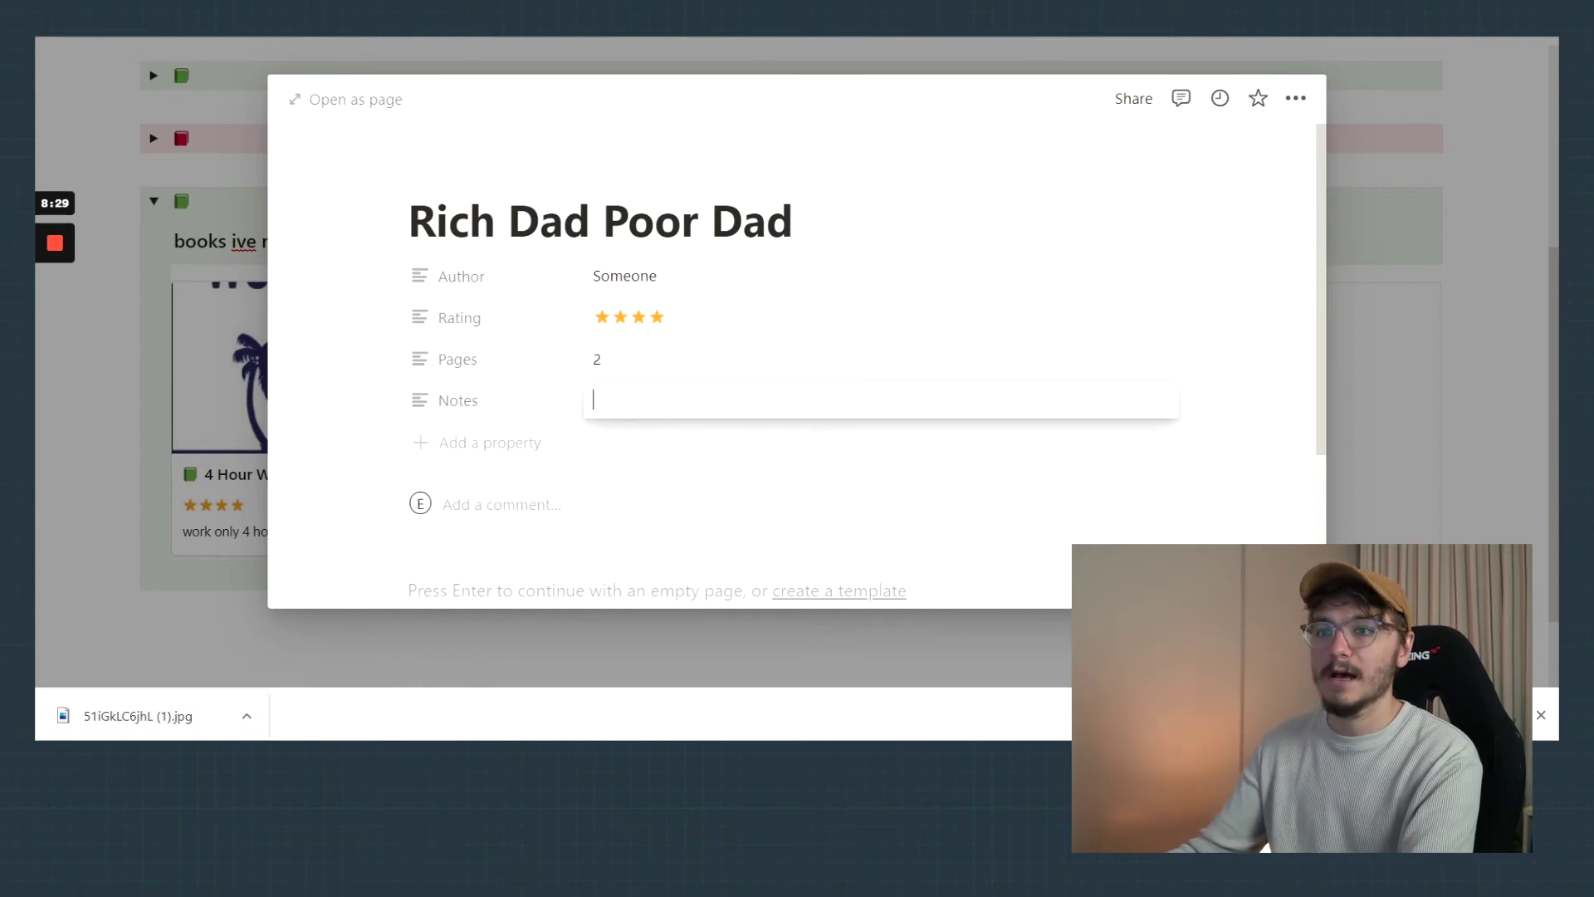
{"action": "type", "text": "Be rich"}
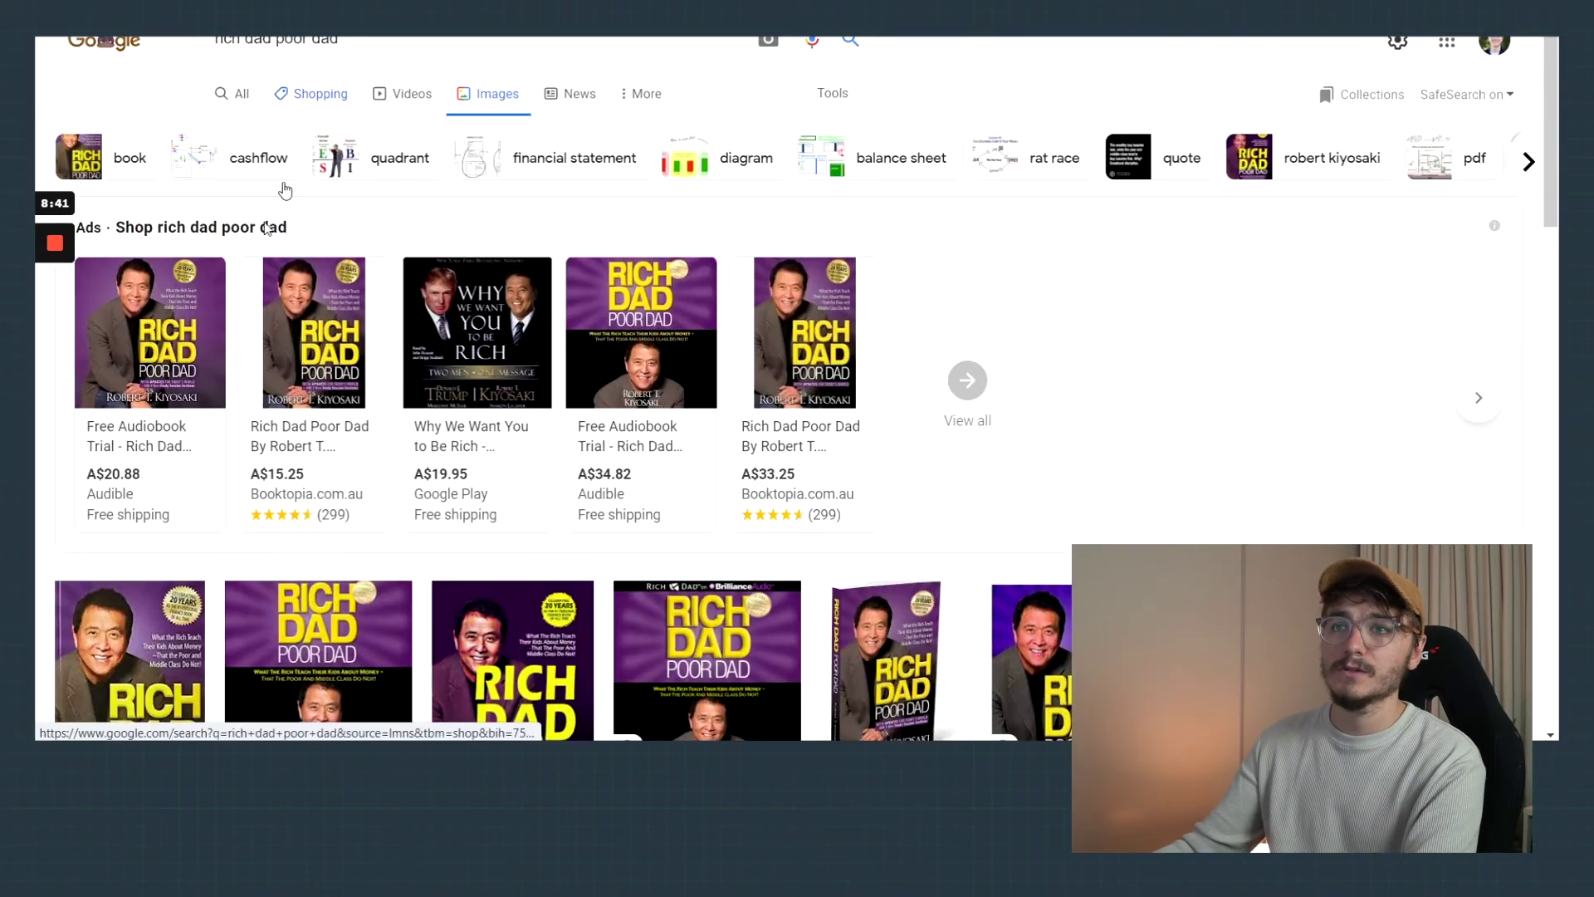
Step: Save a purple Rich Dad Poor Dad cover from the Google Images results and insert it into the body of that book's Notion page
{"action": "scroll", "coordinate": [166, 289], "scroll_direction": "down", "scroll_amount": 5}
{"action": "left_click", "coordinate": [166, 289]}
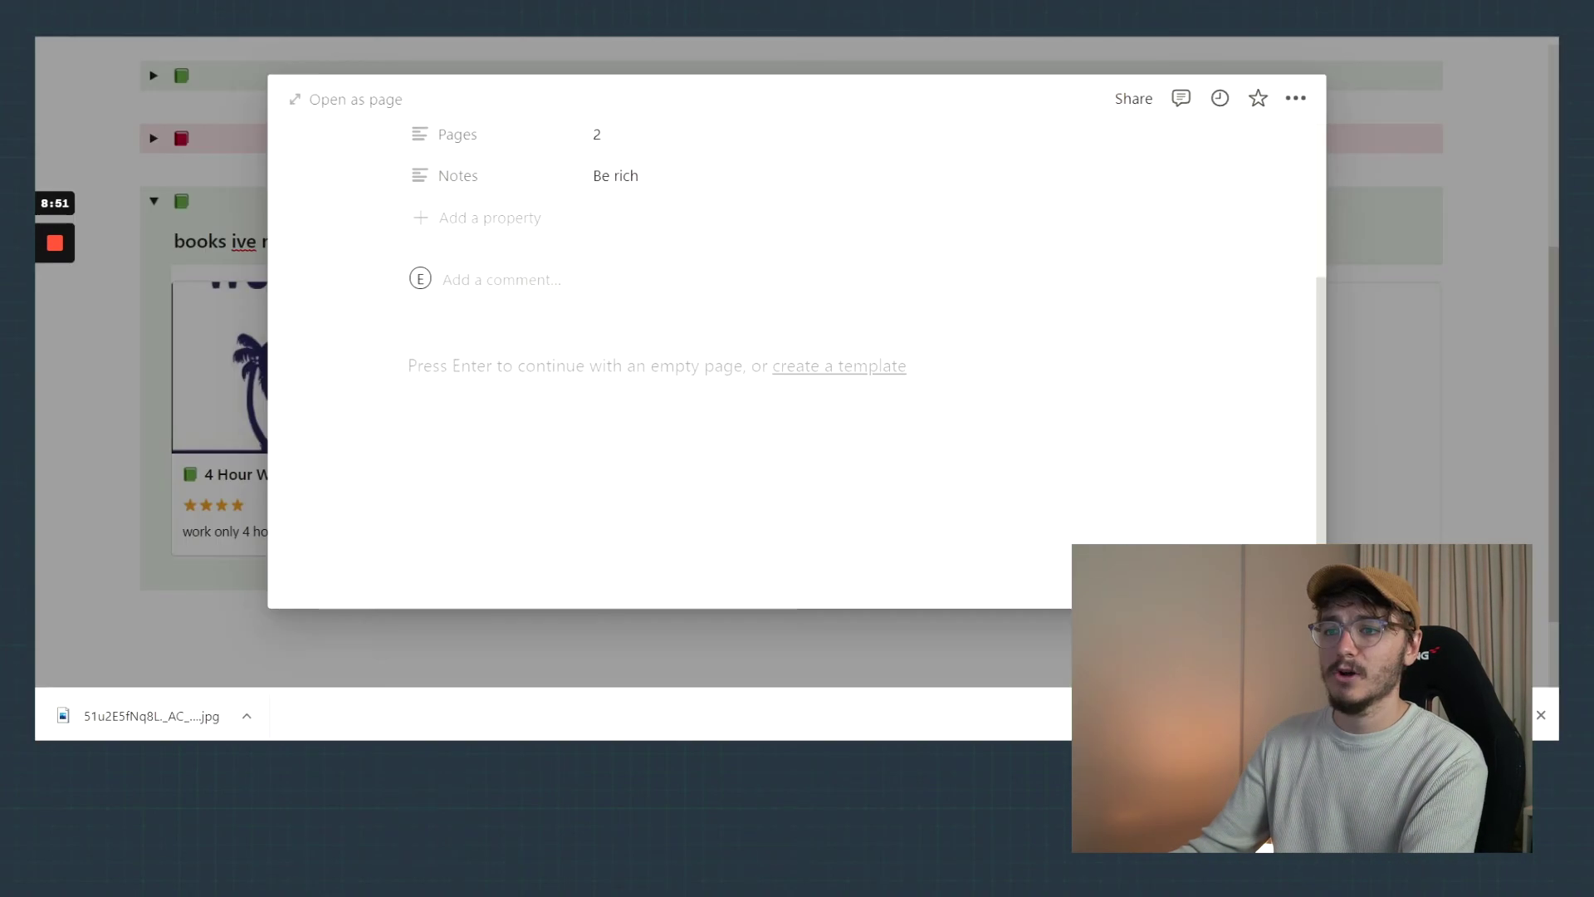
{"action": "left_click_drag", "start_coordinate": [149, 715], "coordinate": [475, 309]}
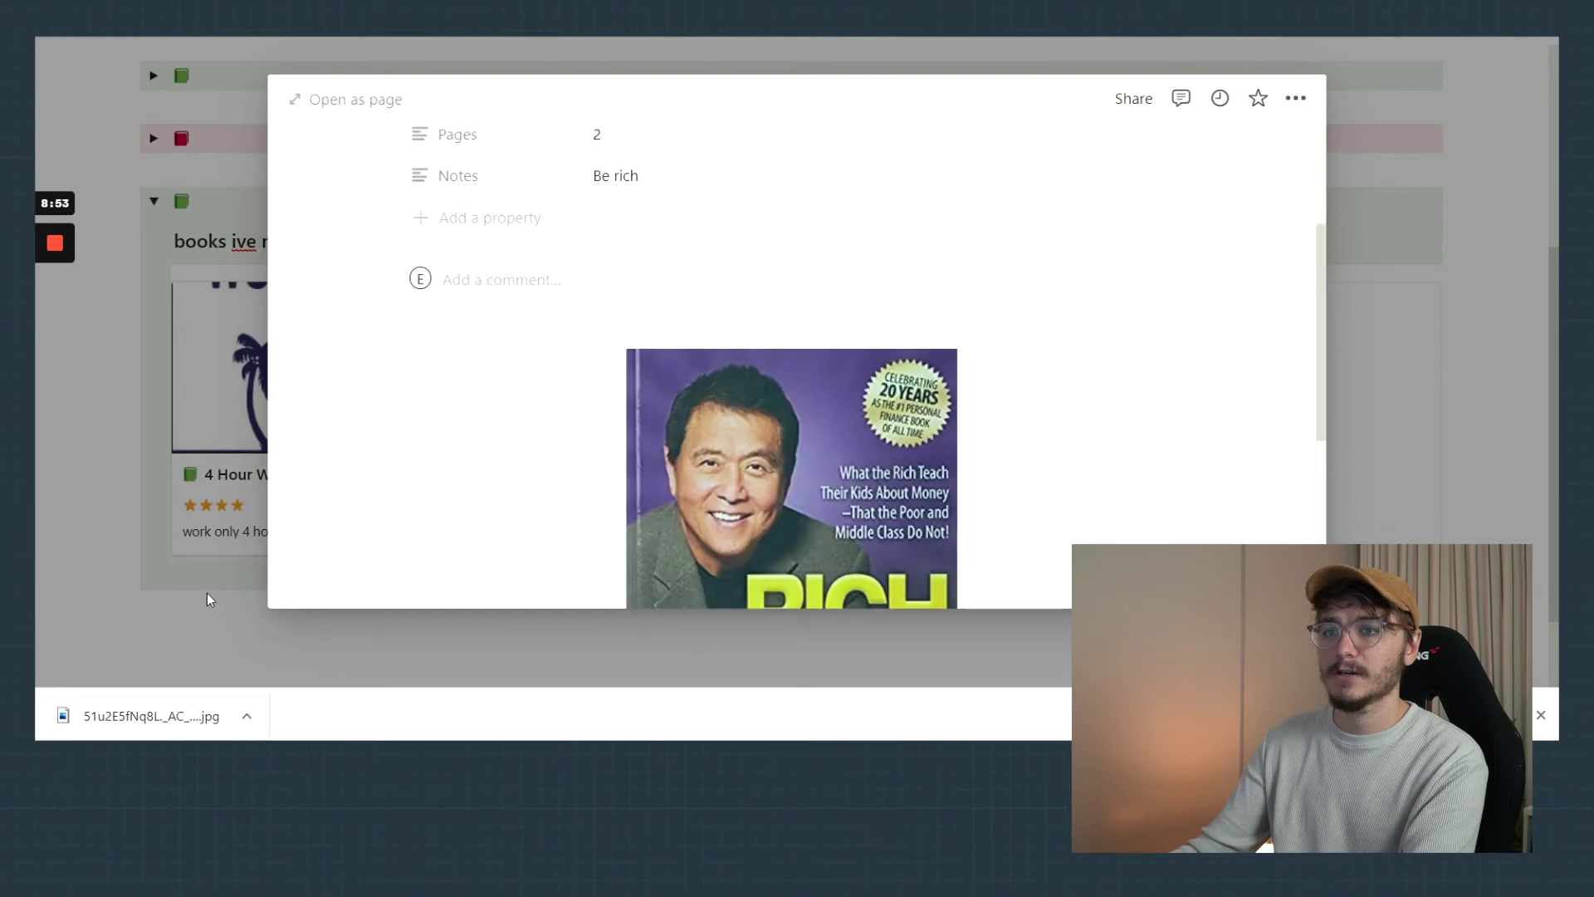
{"action": "left_click", "coordinate": [195, 588]}
{"action": "scroll", "coordinate": [533, 505], "scroll_direction": "up", "scroll_amount": 3}
{"action": "scroll", "coordinate": [632, 531], "scroll_direction": "down", "scroll_amount": 3}
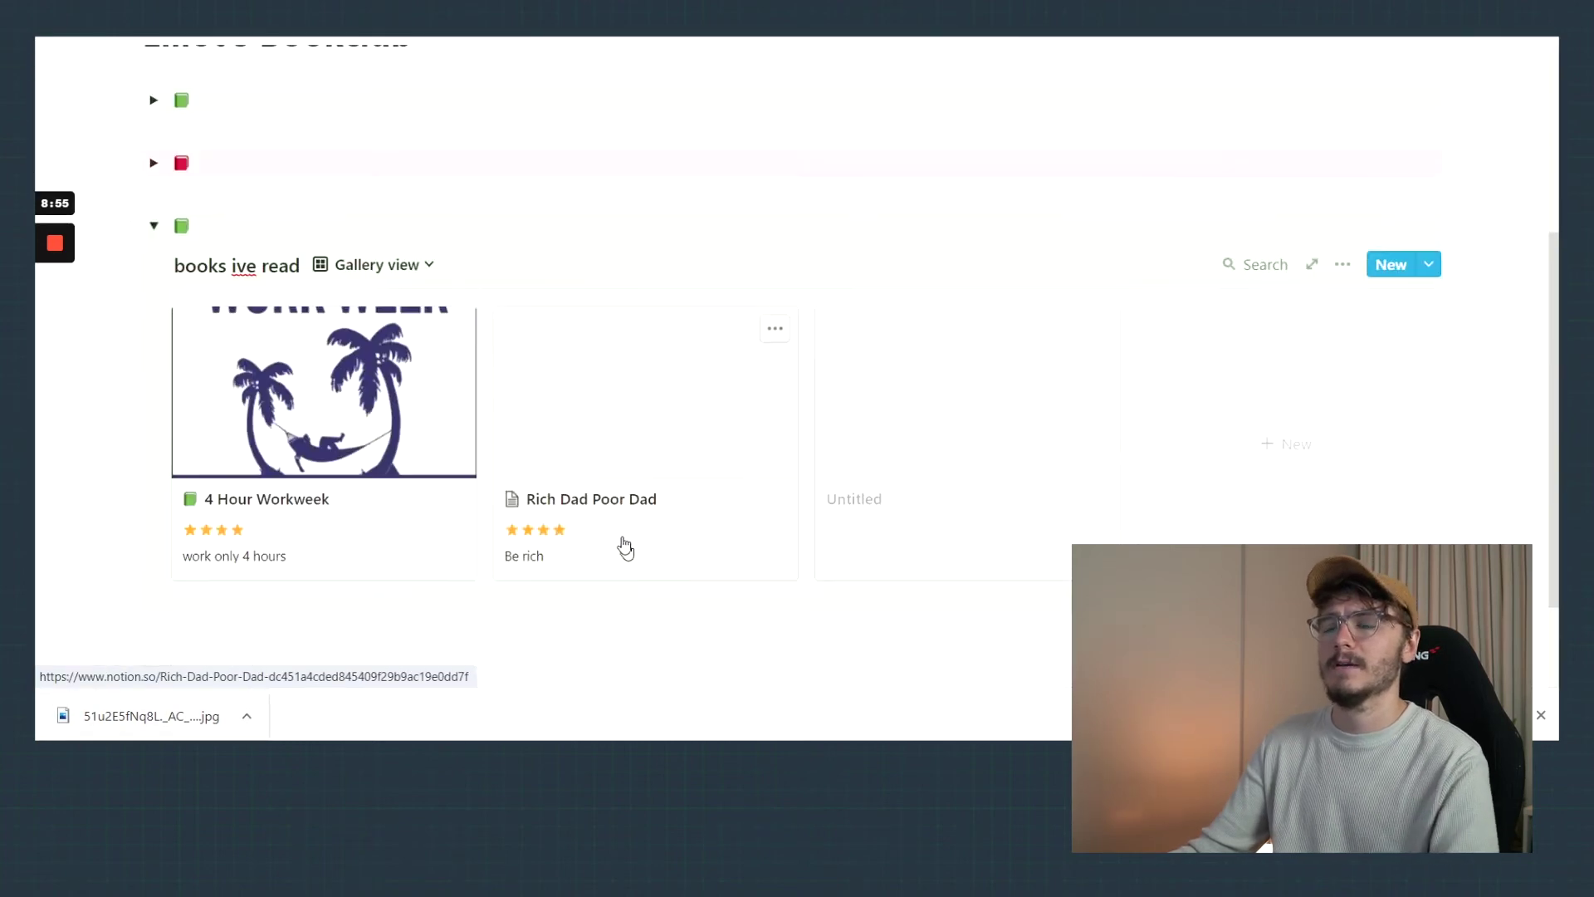
Step: Set the Rich Dad Poor Dad page's icon to the red book emoji and close the page
{"action": "left_click", "coordinate": [597, 373]}
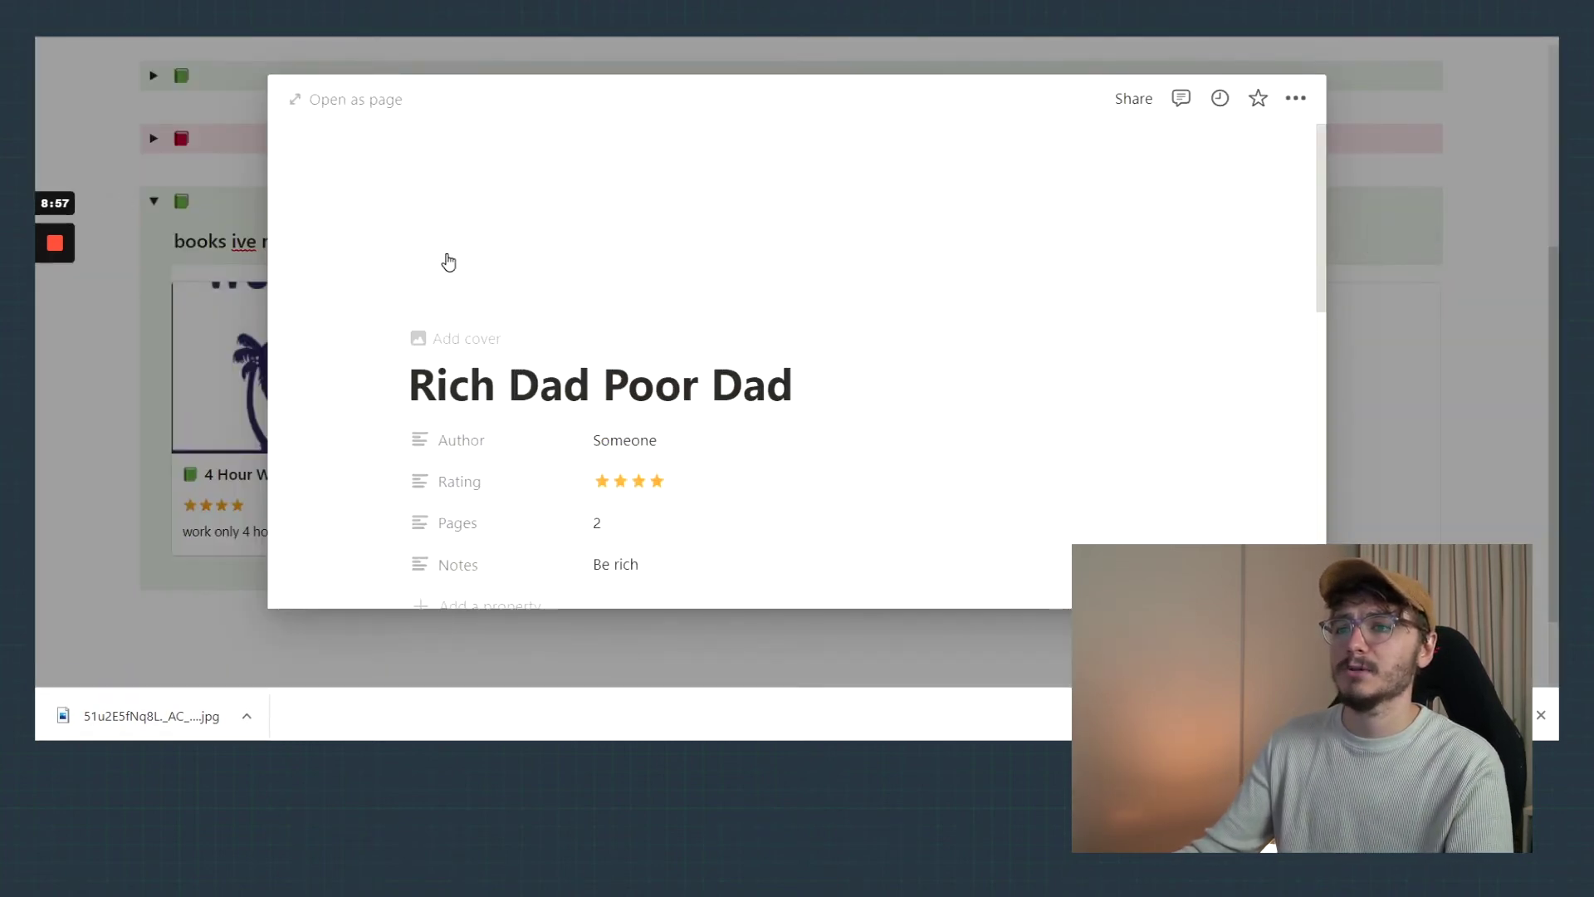
{"action": "left_click", "coordinate": [448, 263]}
{"action": "left_click", "coordinate": [498, 439]}
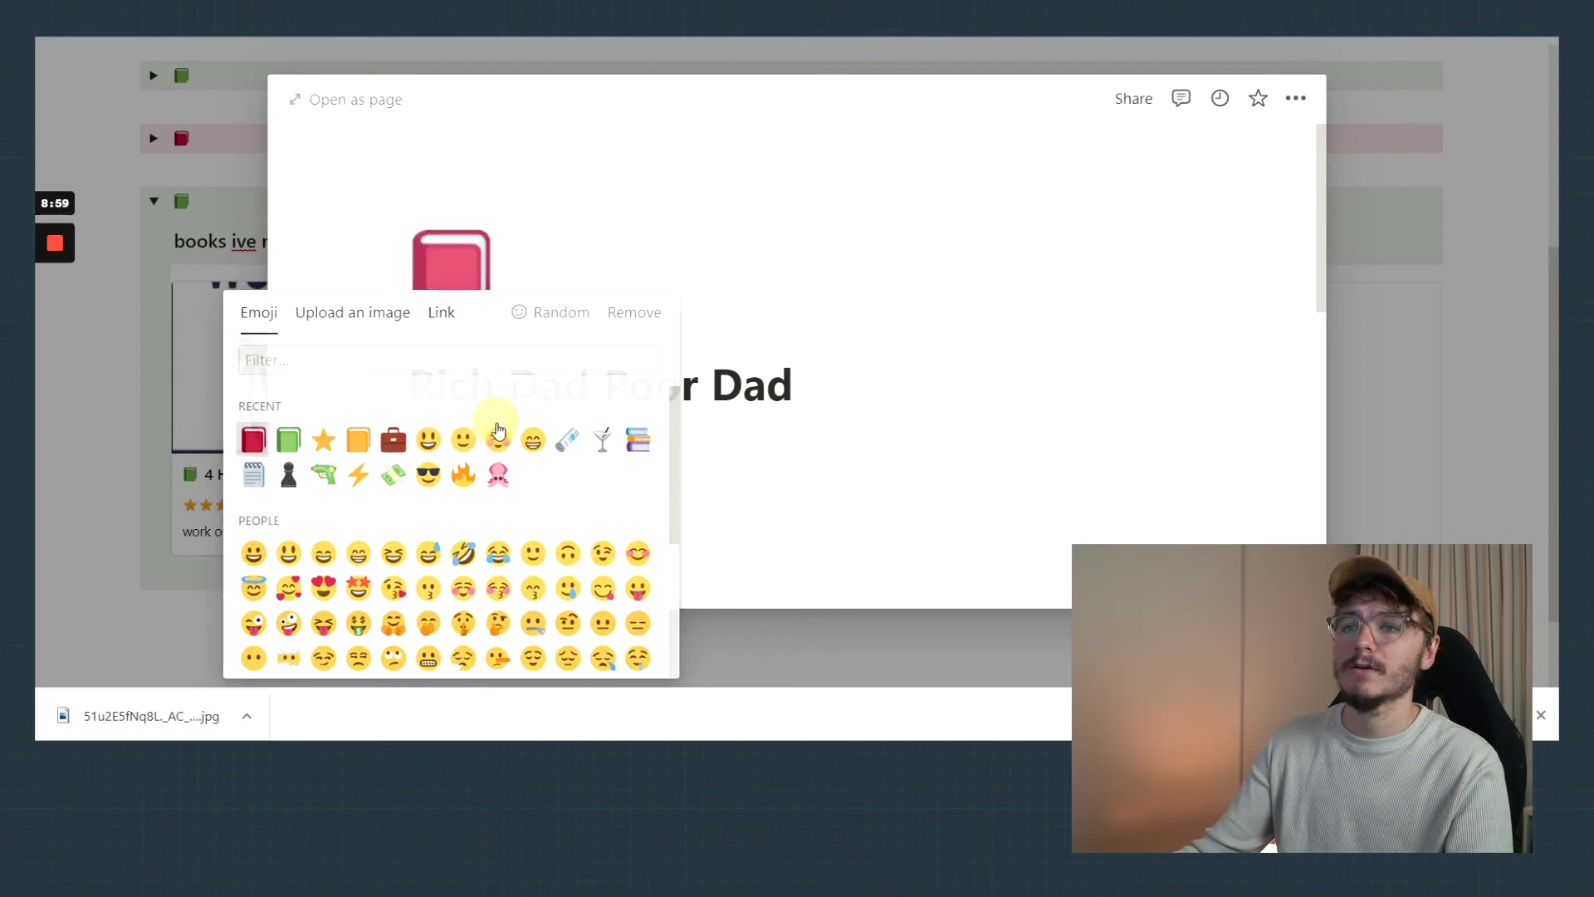
{"action": "left_click", "coordinate": [1382, 332]}
Step: Turn on Fit image for the "books ive read" gallery and set its card size to Small
{"action": "scroll", "coordinate": [1192, 420], "scroll_direction": "down", "scroll_amount": 1}
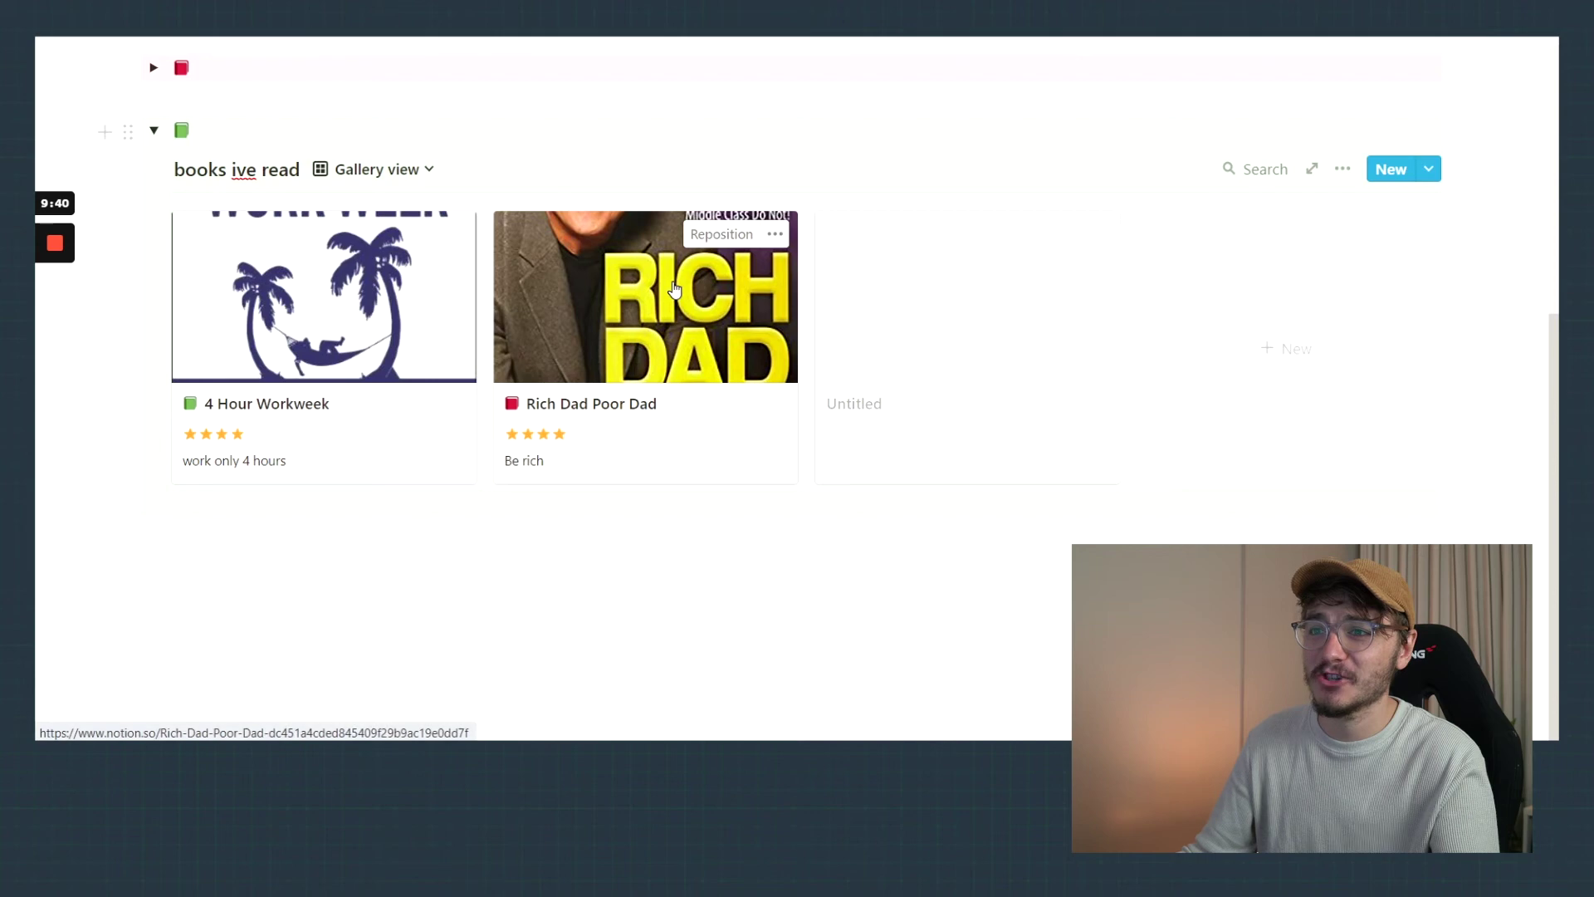
{"action": "left_click", "coordinate": [1343, 170]}
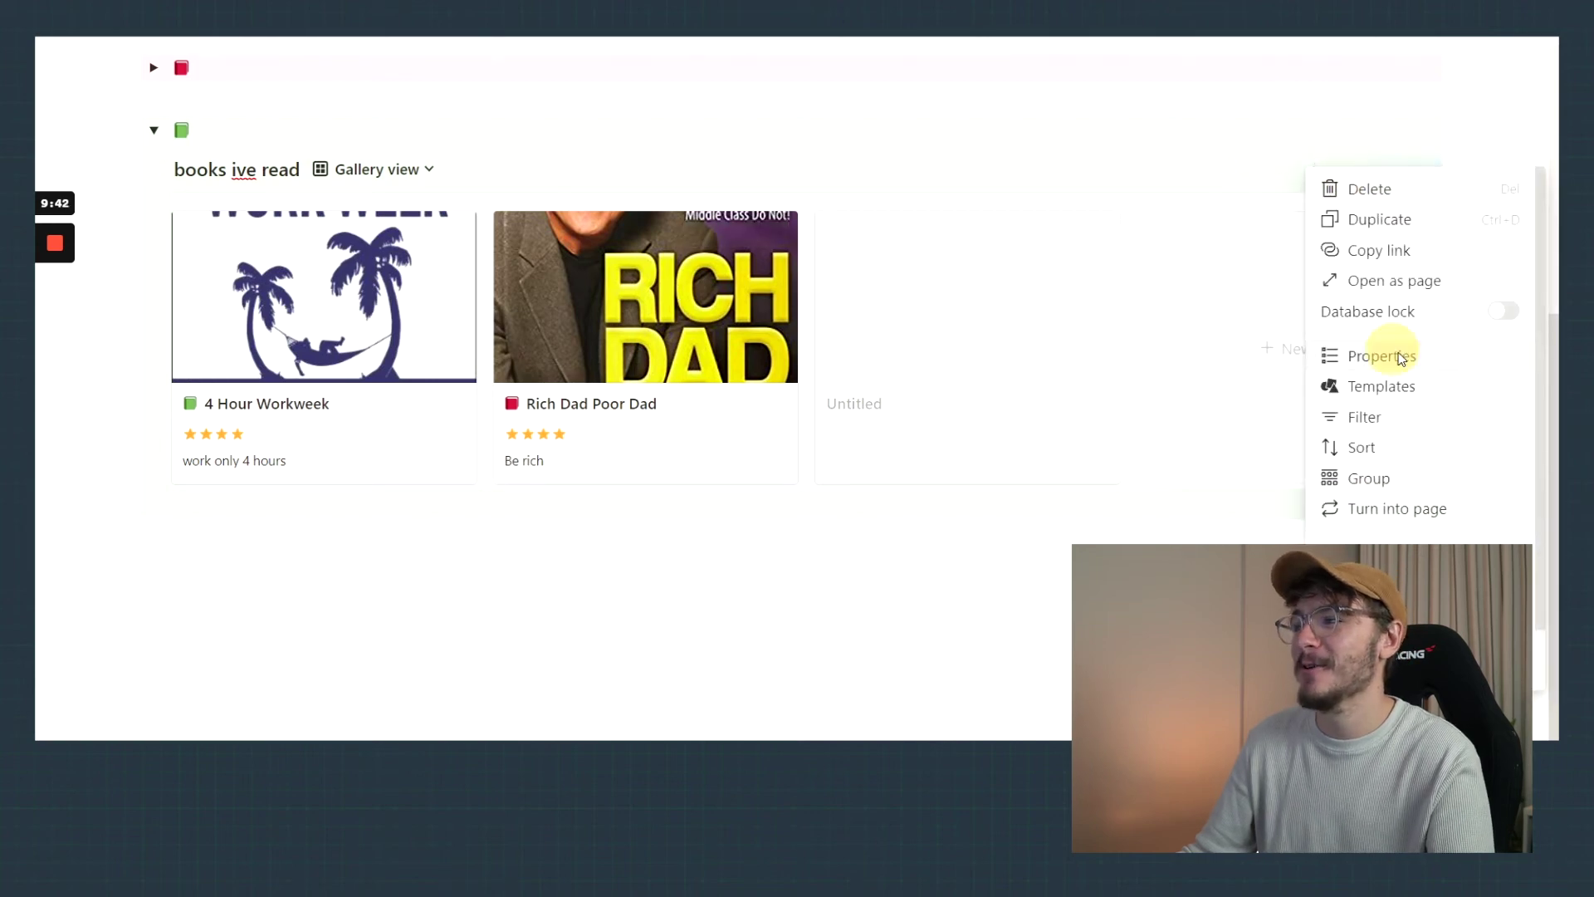
{"action": "left_click", "coordinate": [1399, 353]}
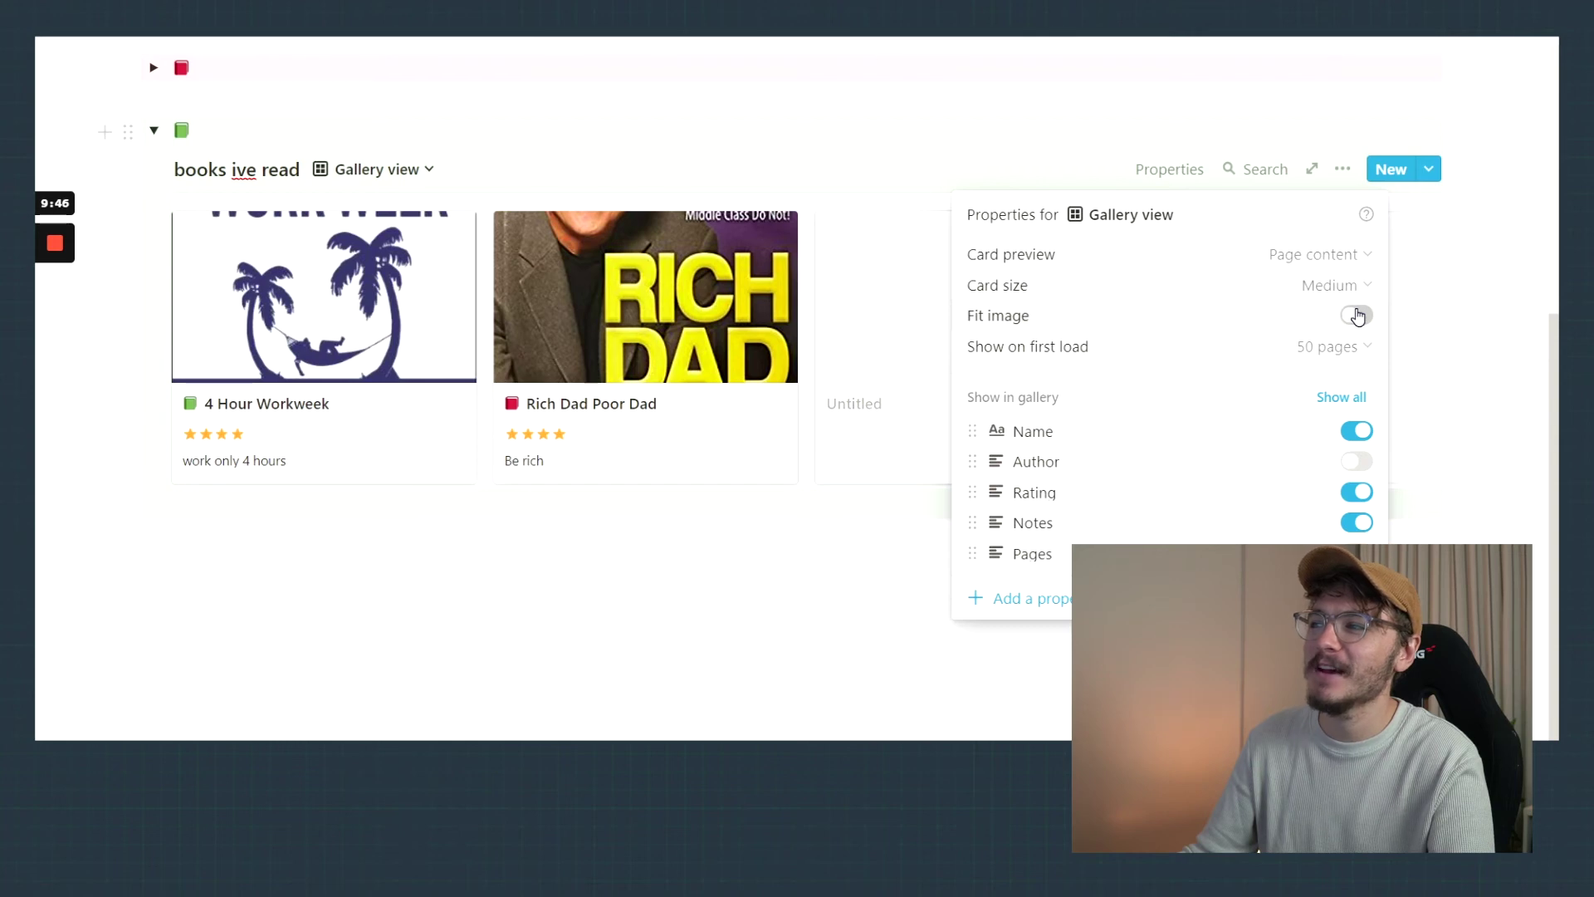
{"action": "left_click", "coordinate": [1358, 316]}
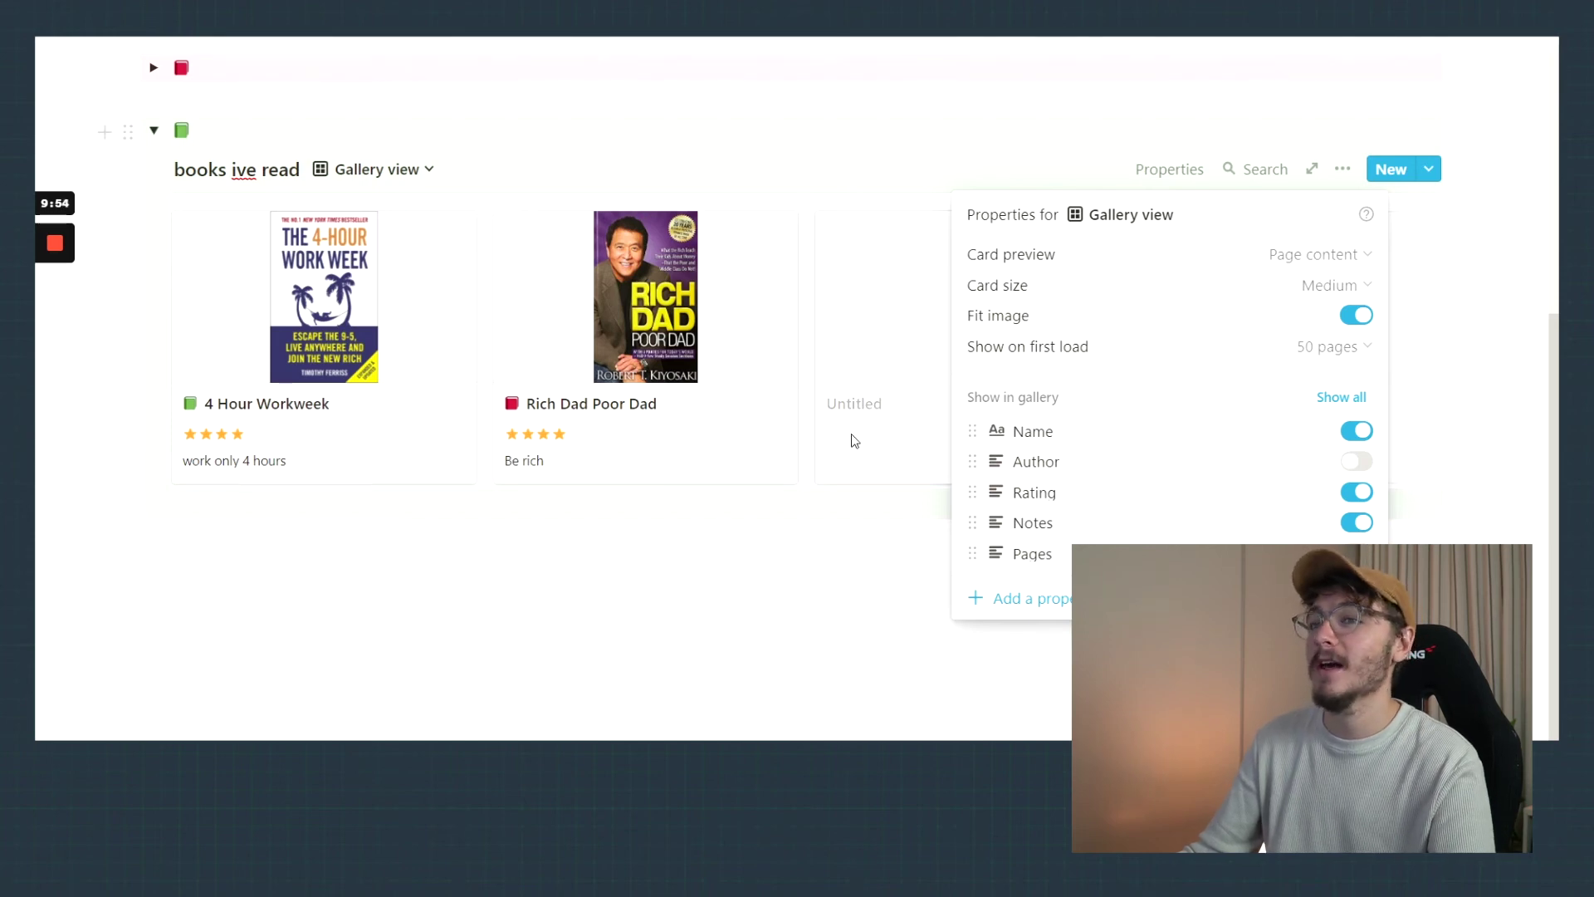
{"action": "left_click", "coordinate": [1345, 287]}
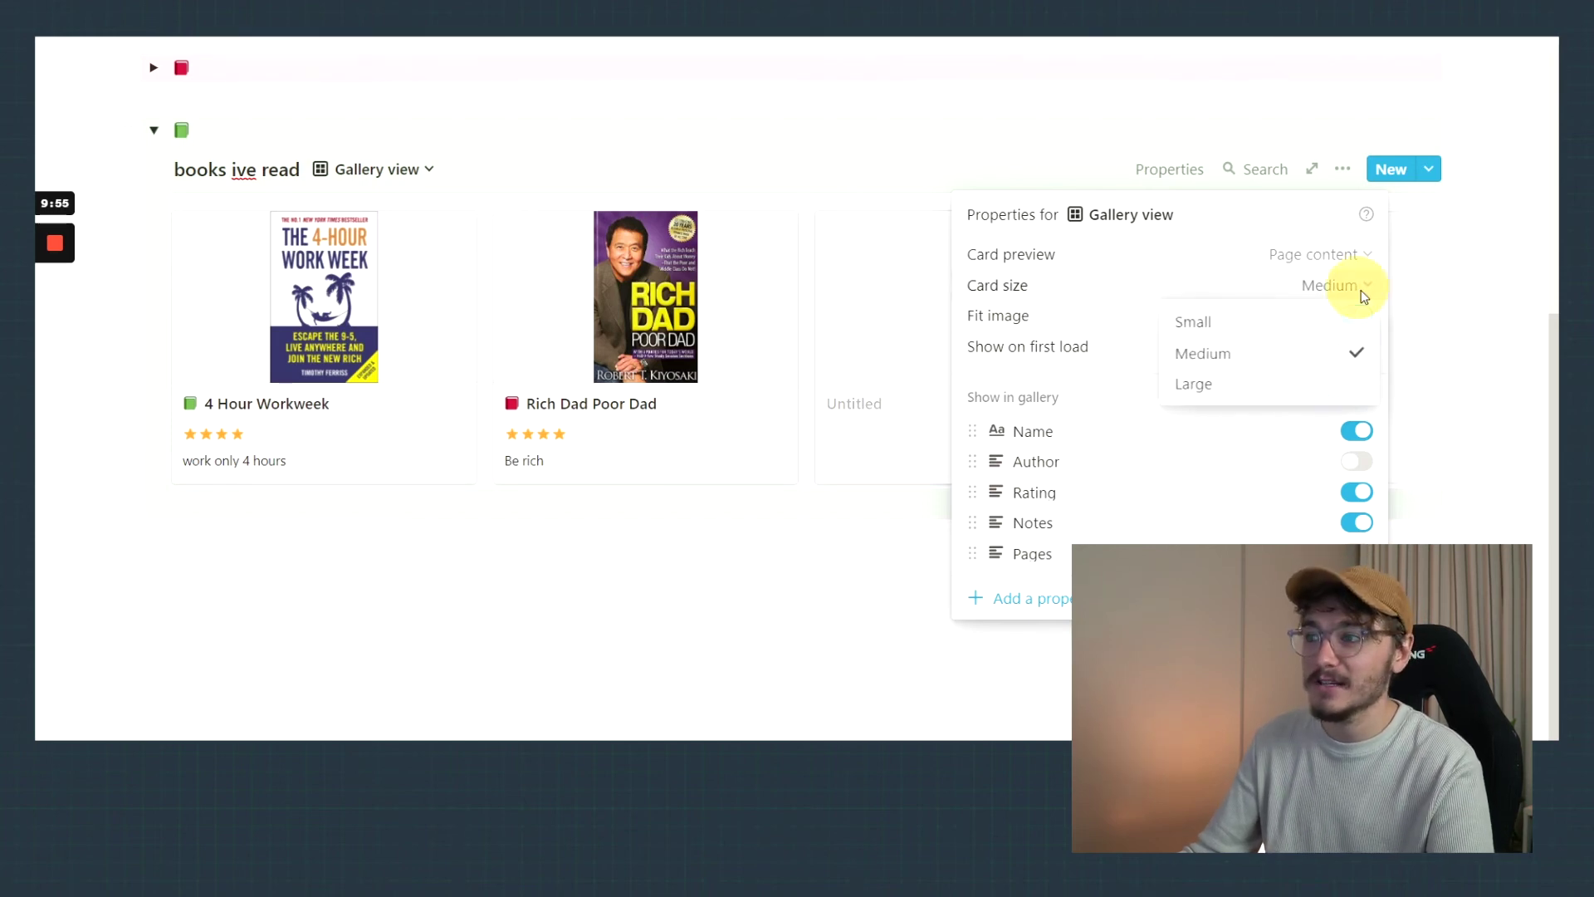
{"action": "left_click", "coordinate": [1286, 320]}
{"action": "left_click", "coordinate": [516, 602]}
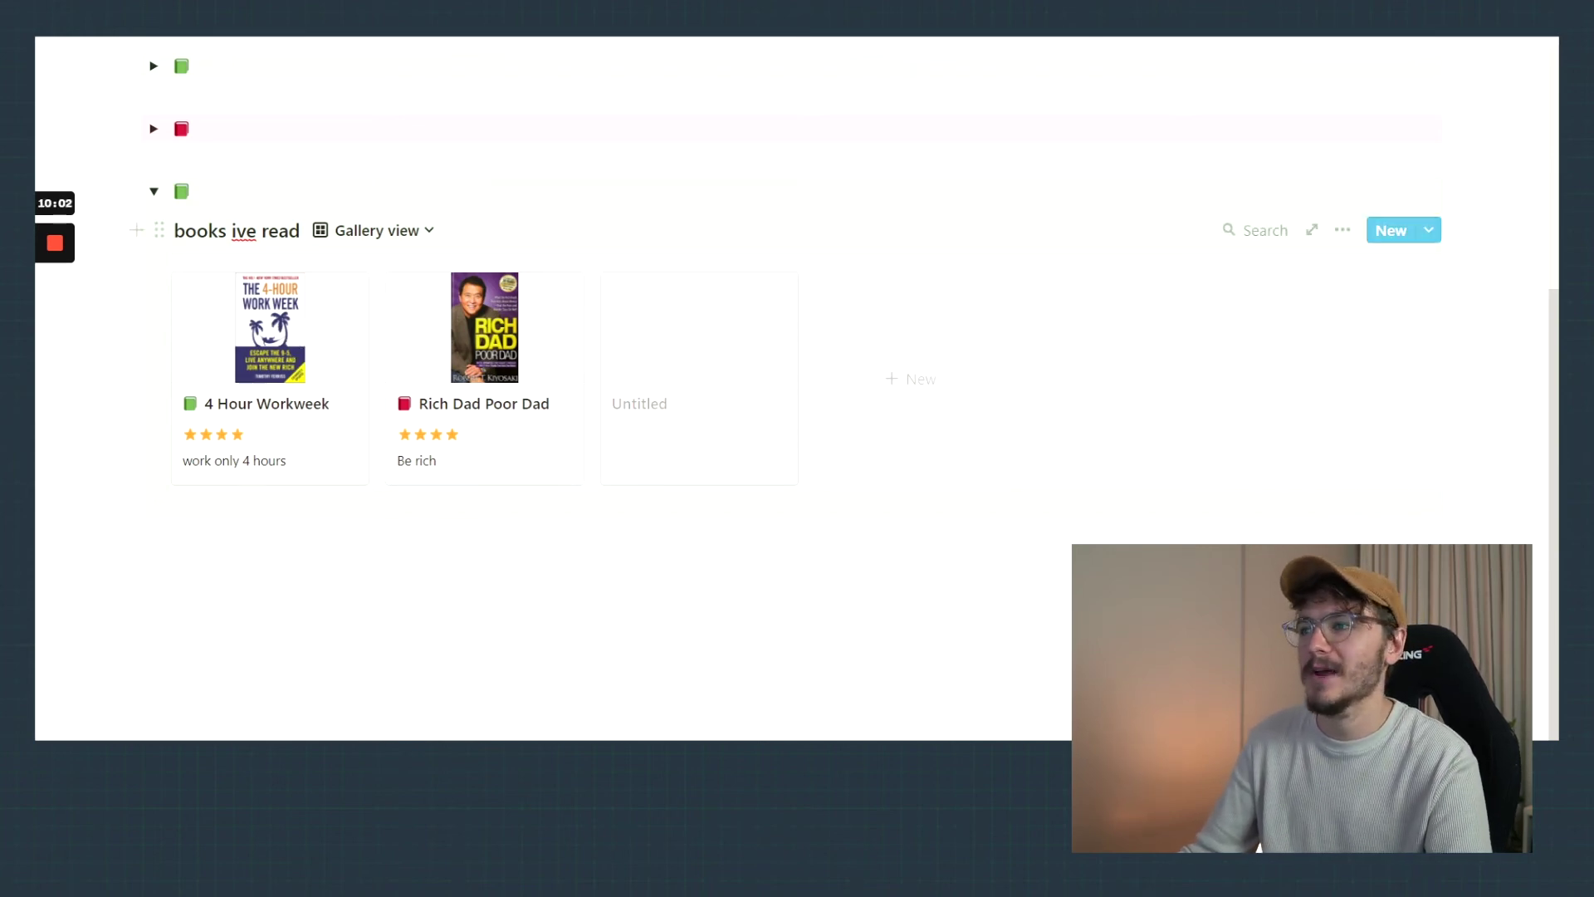
Step: Duplicate the green toggle containing the "books ive read" gallery and expand the copy
{"action": "left_click", "coordinate": [159, 230]}
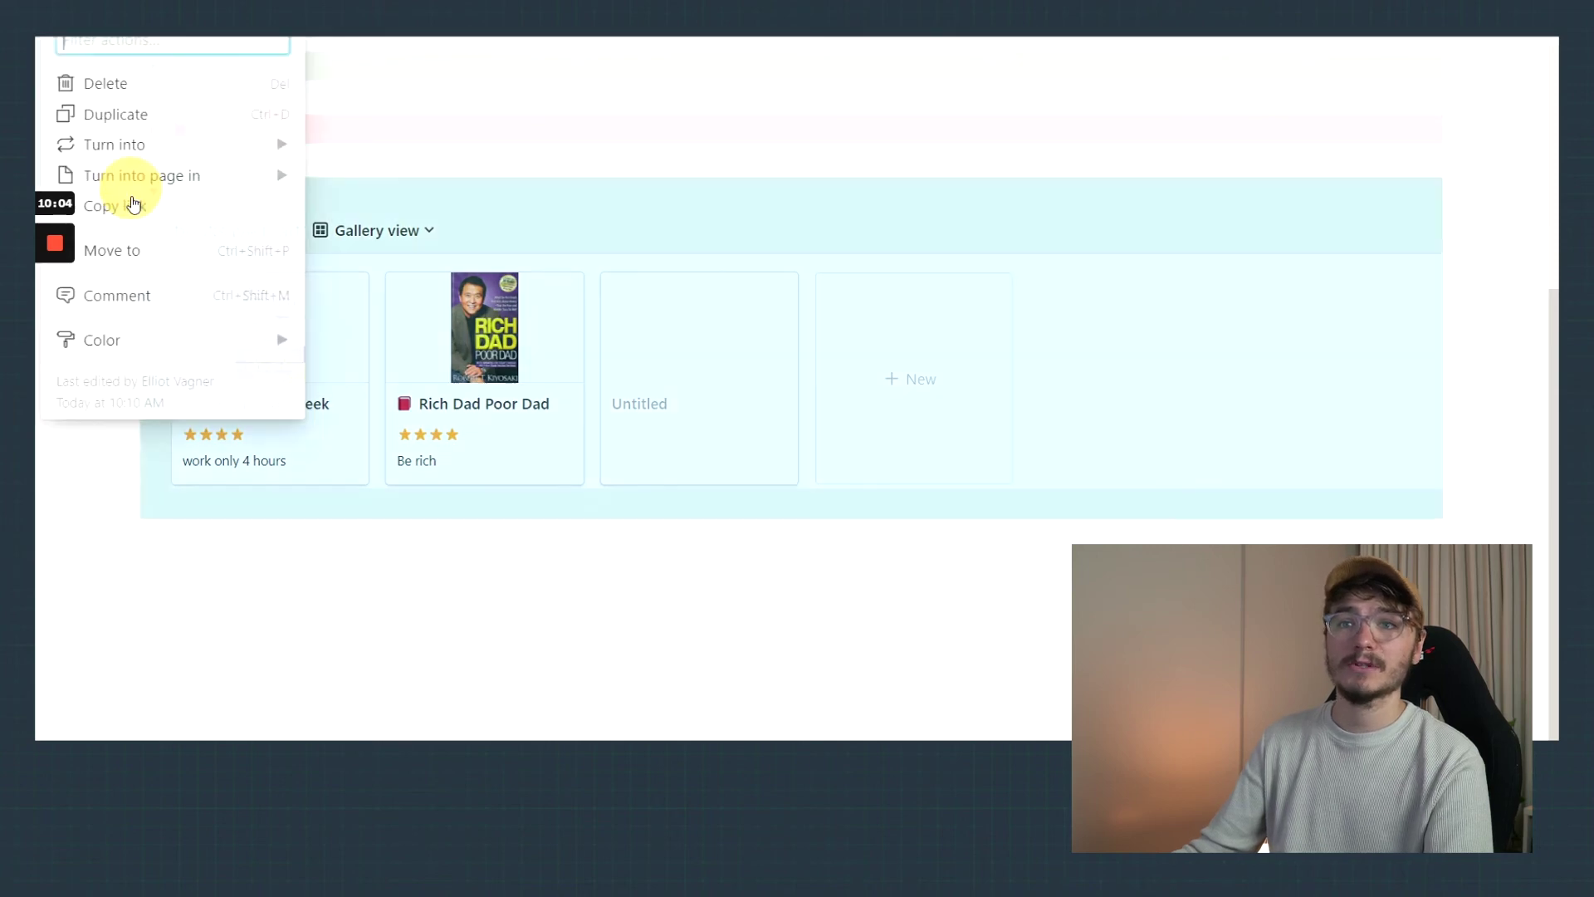
{"action": "left_click", "coordinate": [164, 118]}
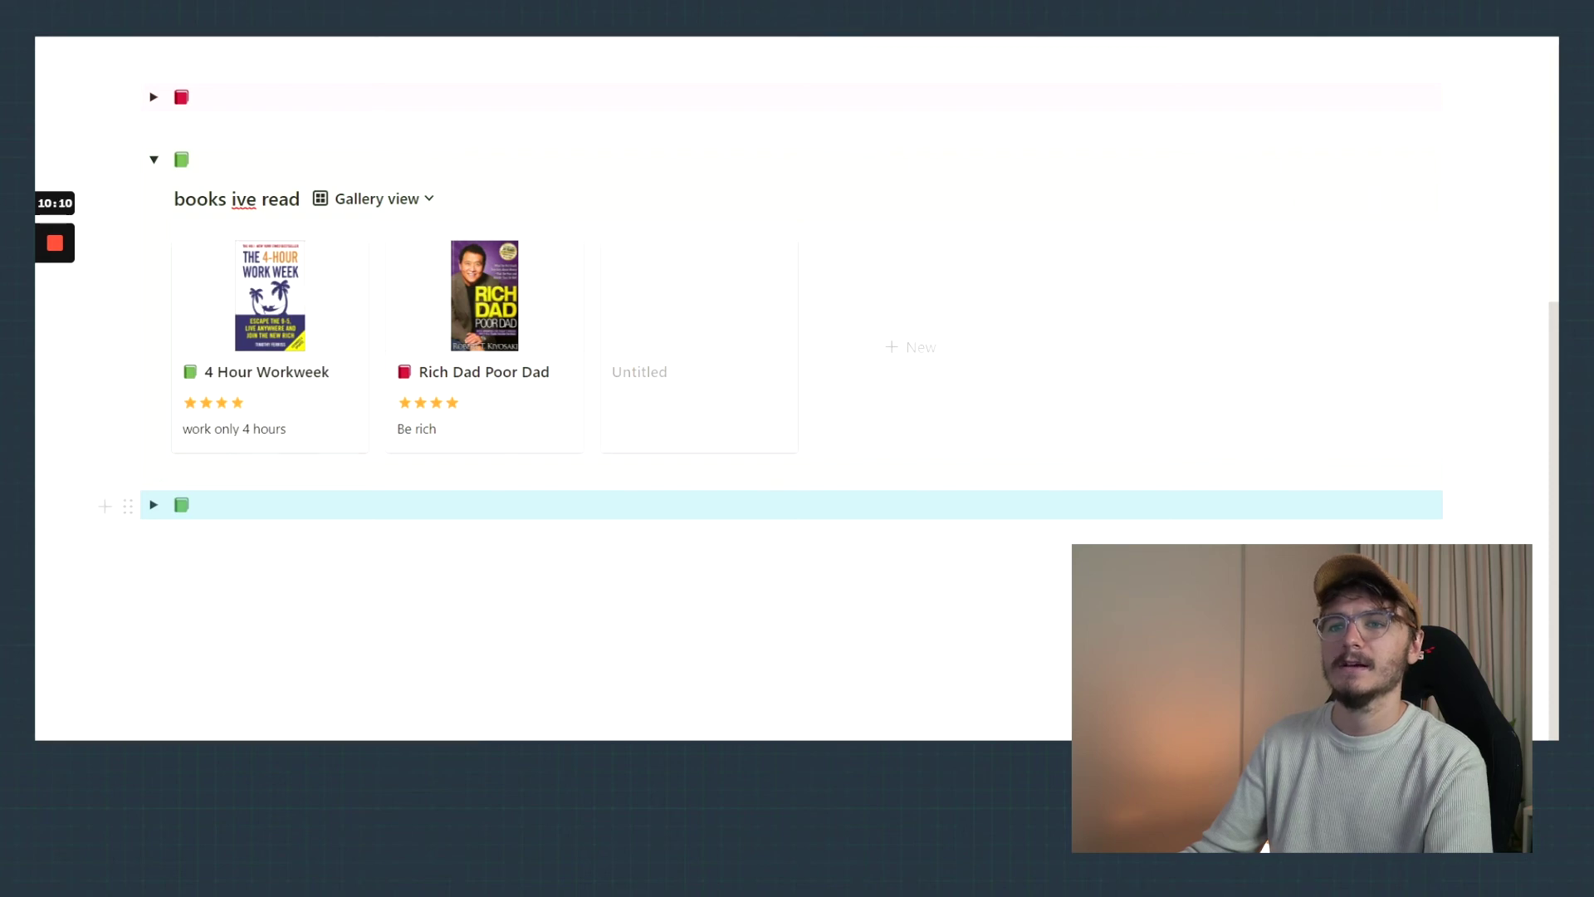
{"action": "left_click", "coordinate": [154, 504]}
Step: Rename the copied database to "books want to read" and switch it to Gallery view
{"action": "scroll", "coordinate": [191, 478], "scroll_direction": "down", "scroll_amount": 2}
{"action": "left_click_drag", "start_coordinate": [300, 383], "coordinate": [229, 375]}
{"action": "type", "text": "want to read"}
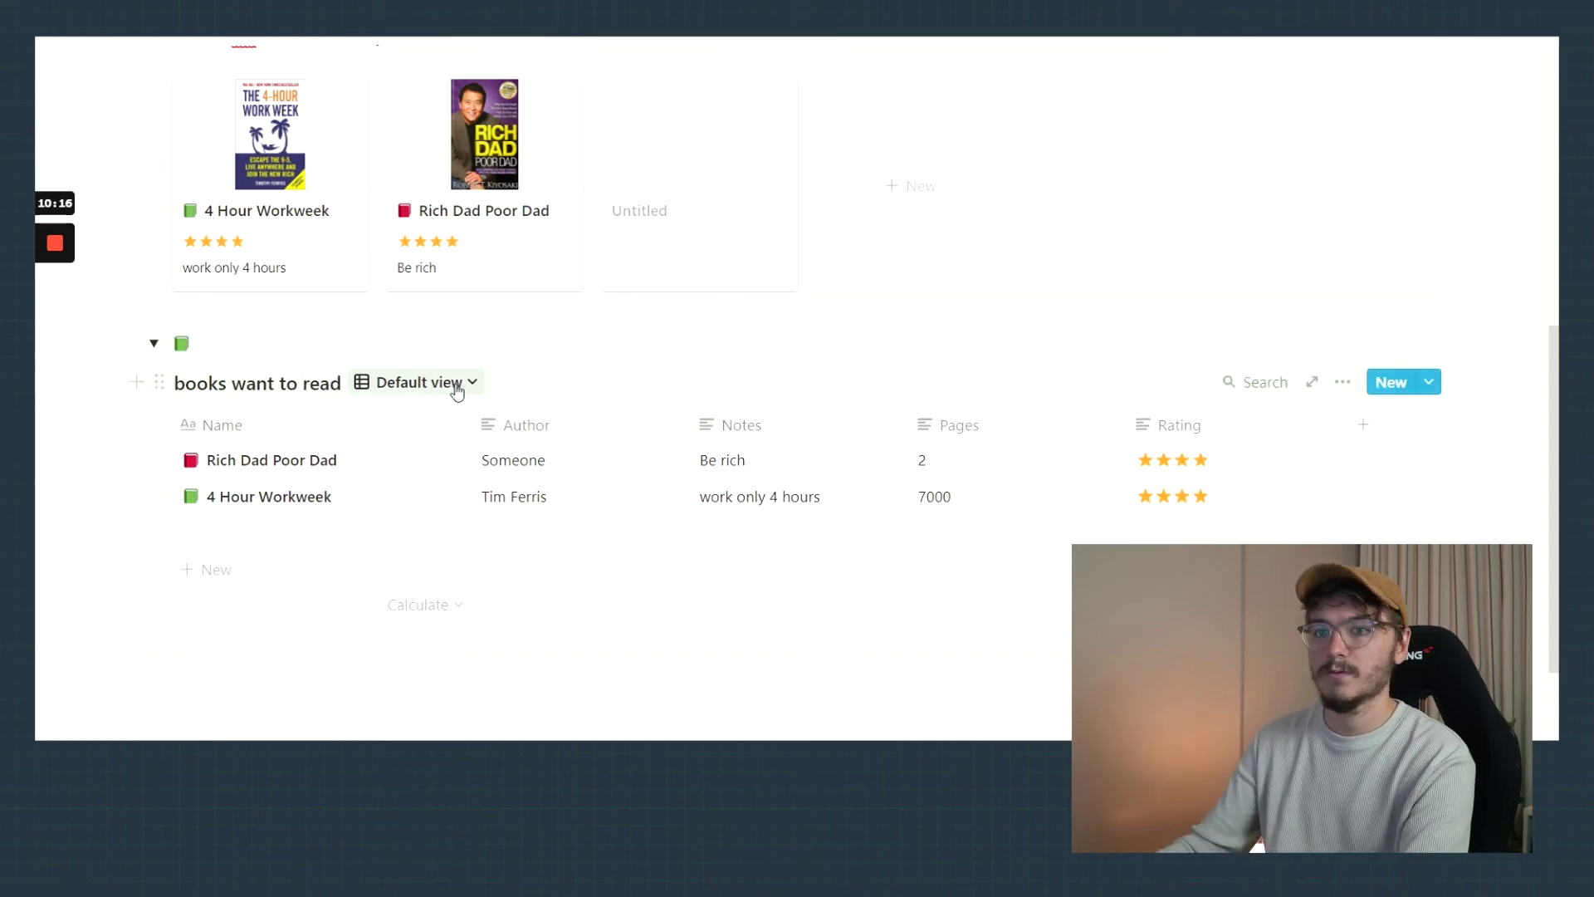
{"action": "left_click", "coordinate": [423, 382]}
{"action": "left_click", "coordinate": [357, 495]}
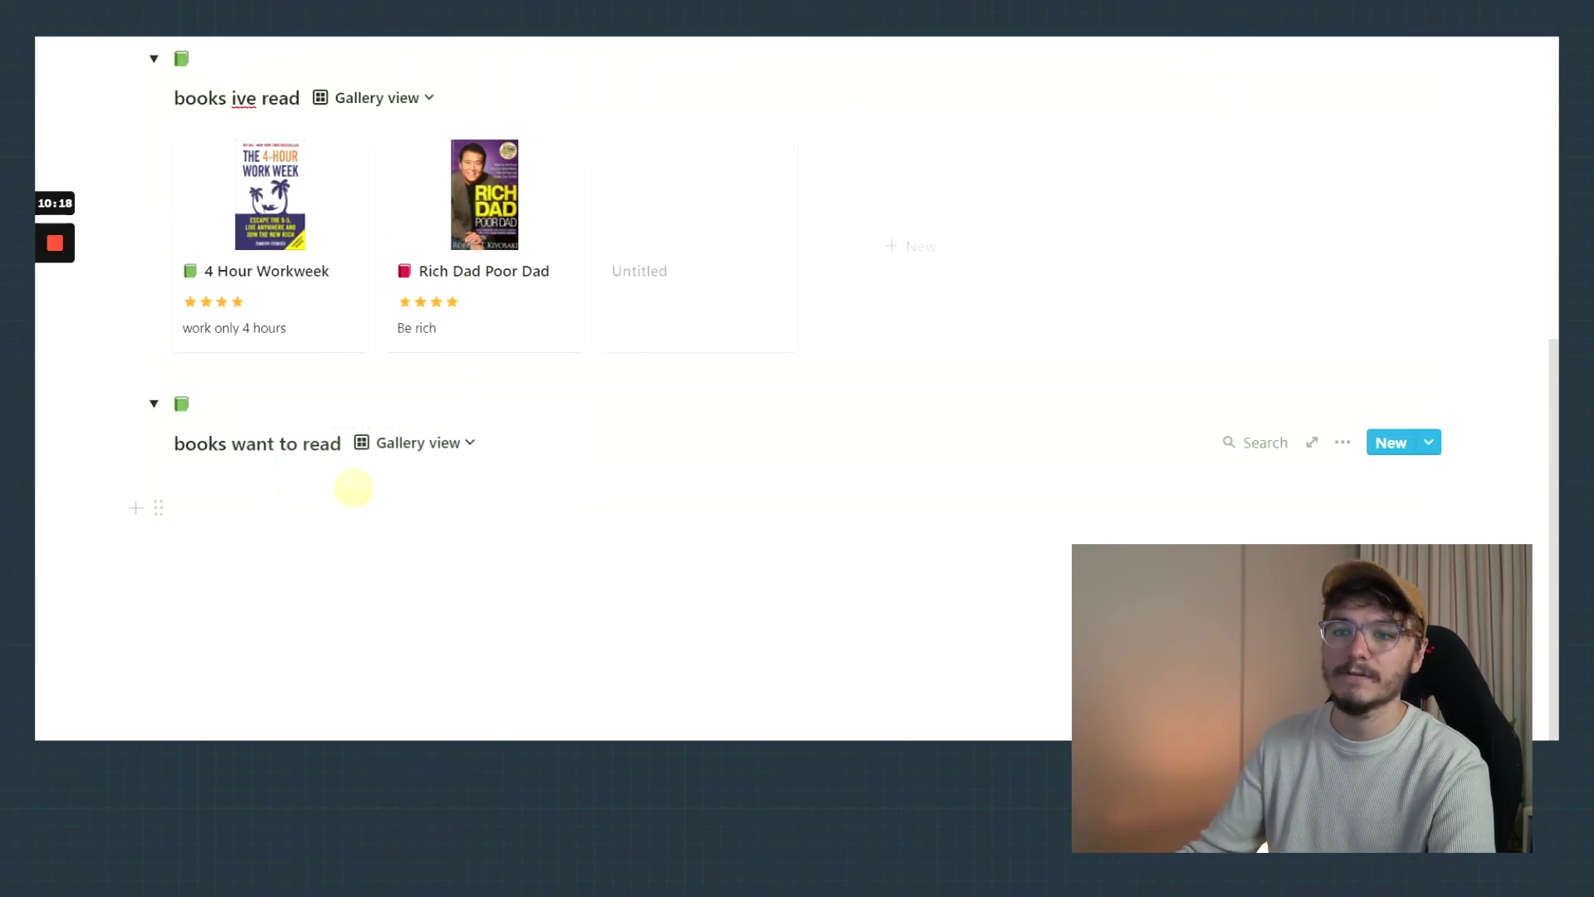
Step: Change the background colour of the toggle holding "books want to read" to light pink
{"action": "left_click", "coordinate": [128, 345]}
{"action": "mouse_move", "coordinate": [249, 465]}
{"action": "scroll", "coordinate": [498, 581], "scroll_direction": "down", "scroll_amount": 5}
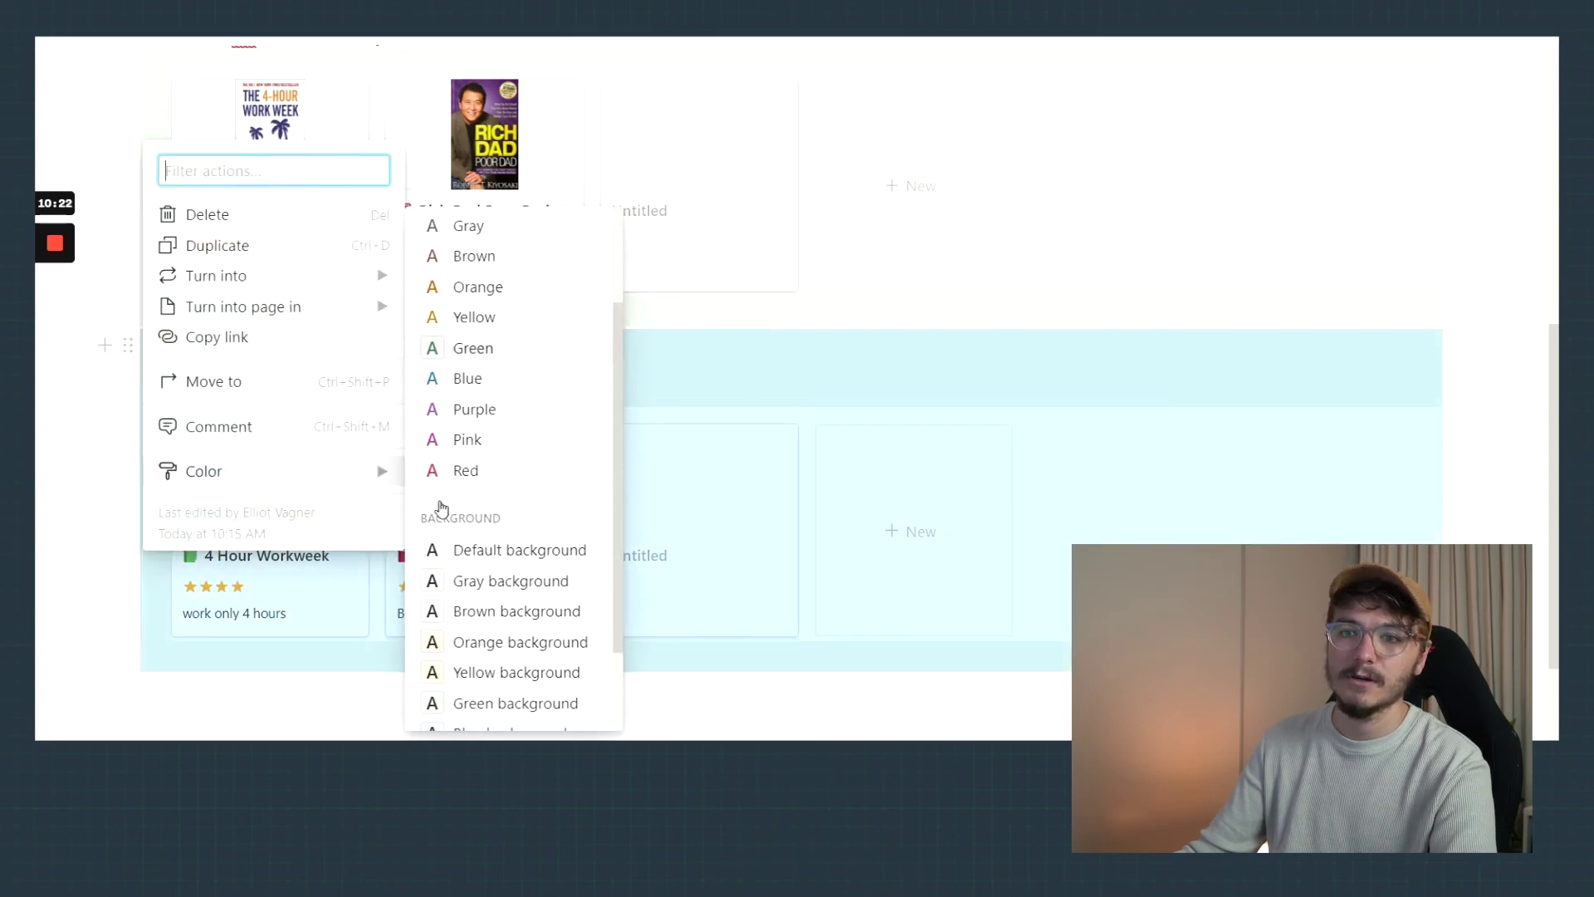
{"action": "left_click", "coordinate": [498, 679]}
{"action": "left_click", "coordinate": [376, 339]}
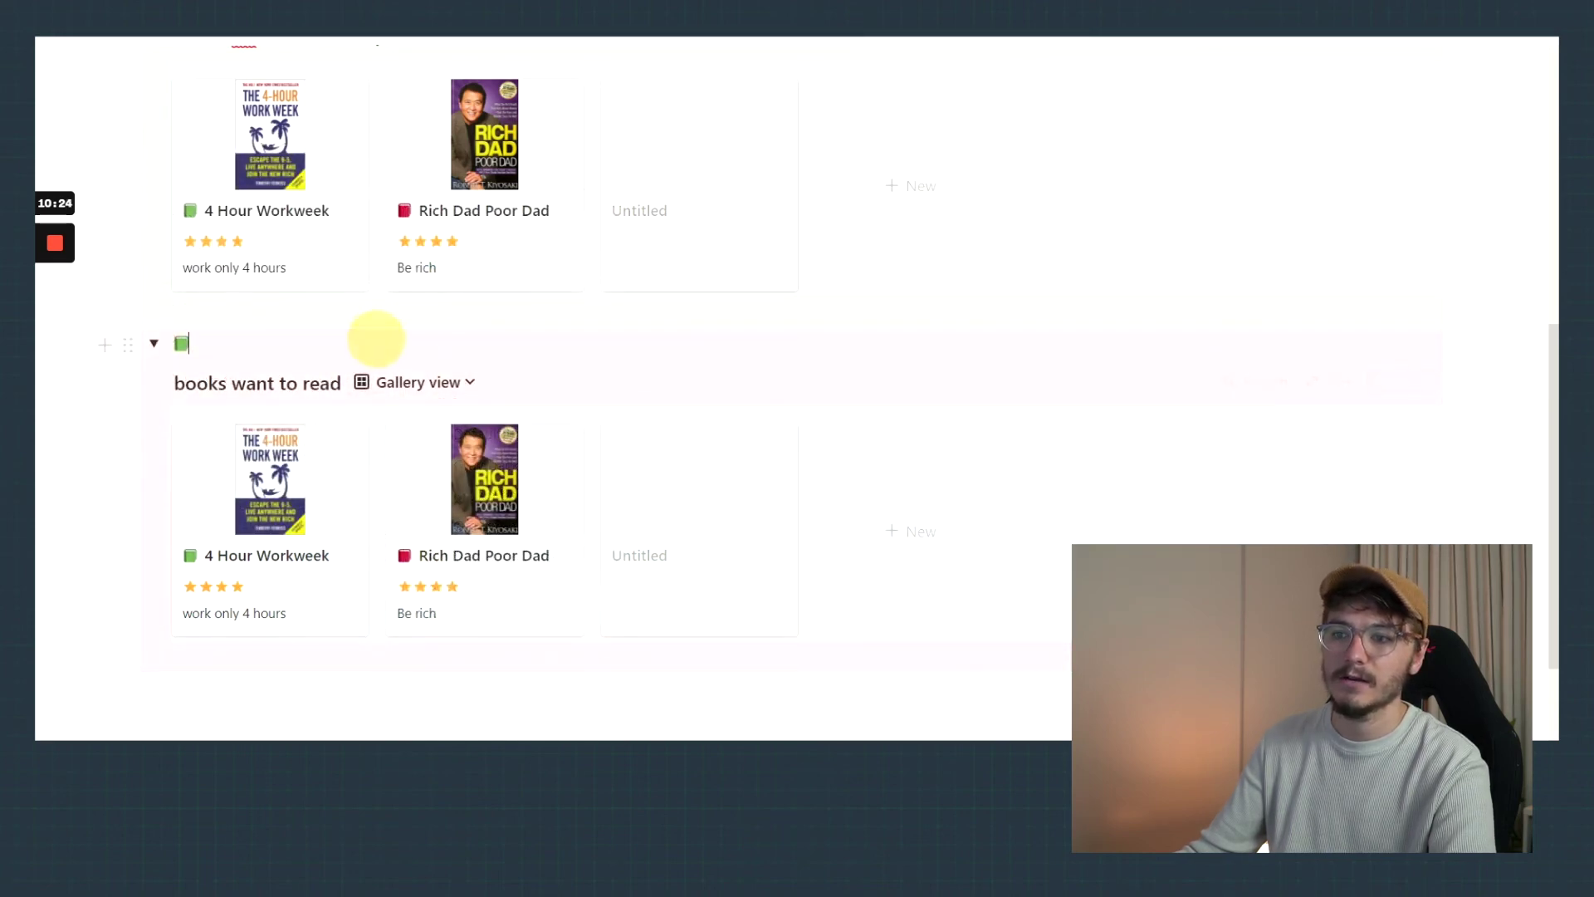
Step: Replace the green book emoji on the pink toggle holding the want-to-read gallery with a red book emoji
{"action": "key", "text": "BackSpace"}
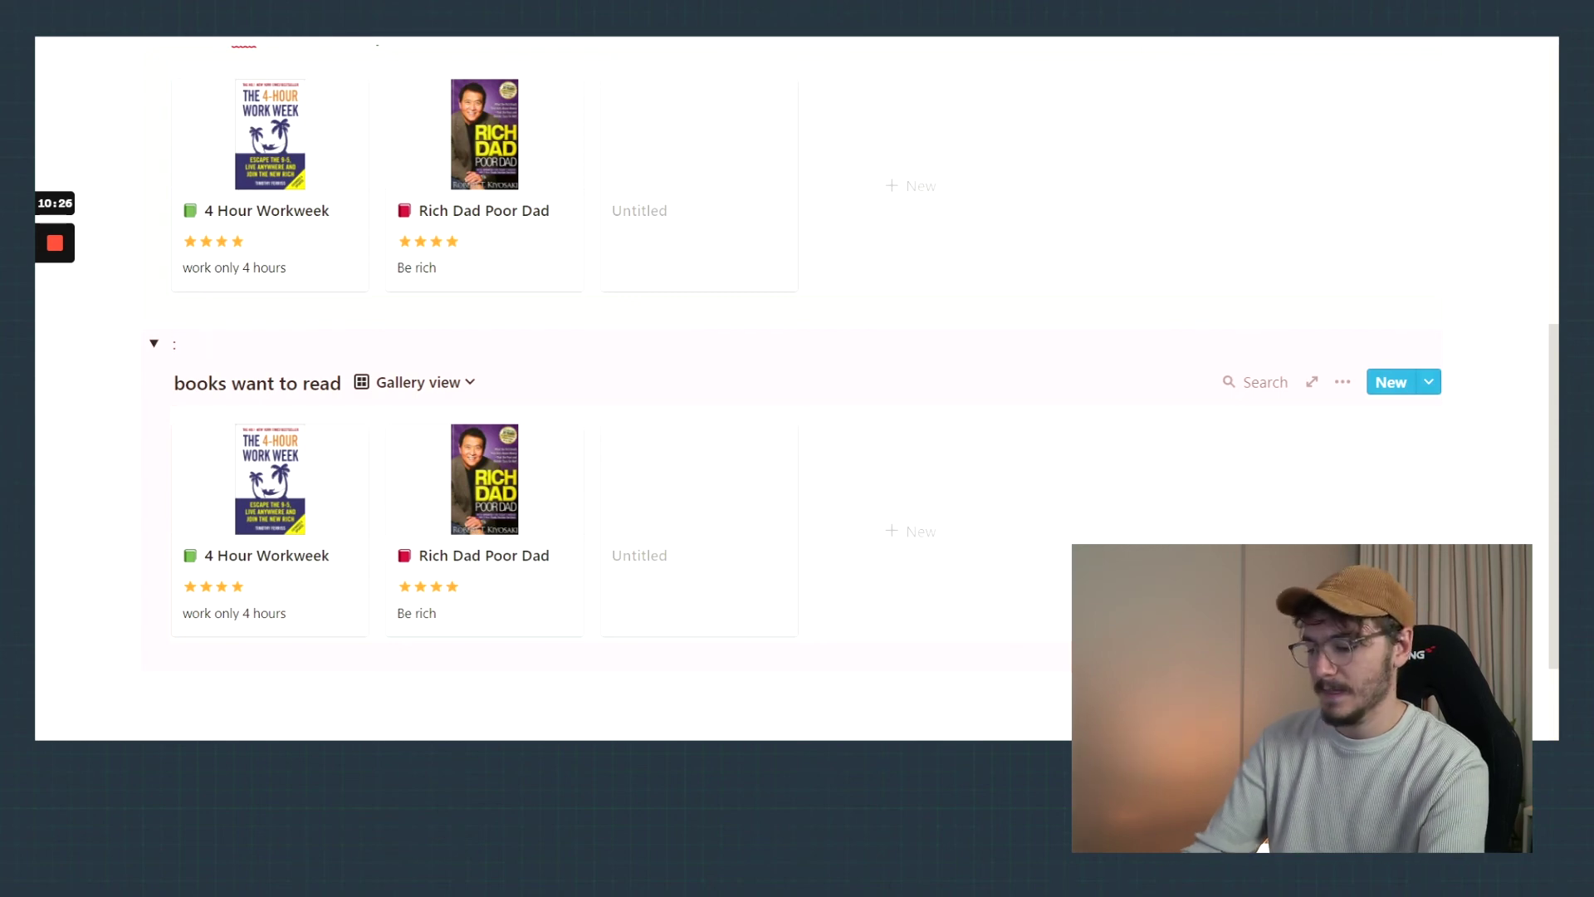
{"action": "type", "text": ":"}
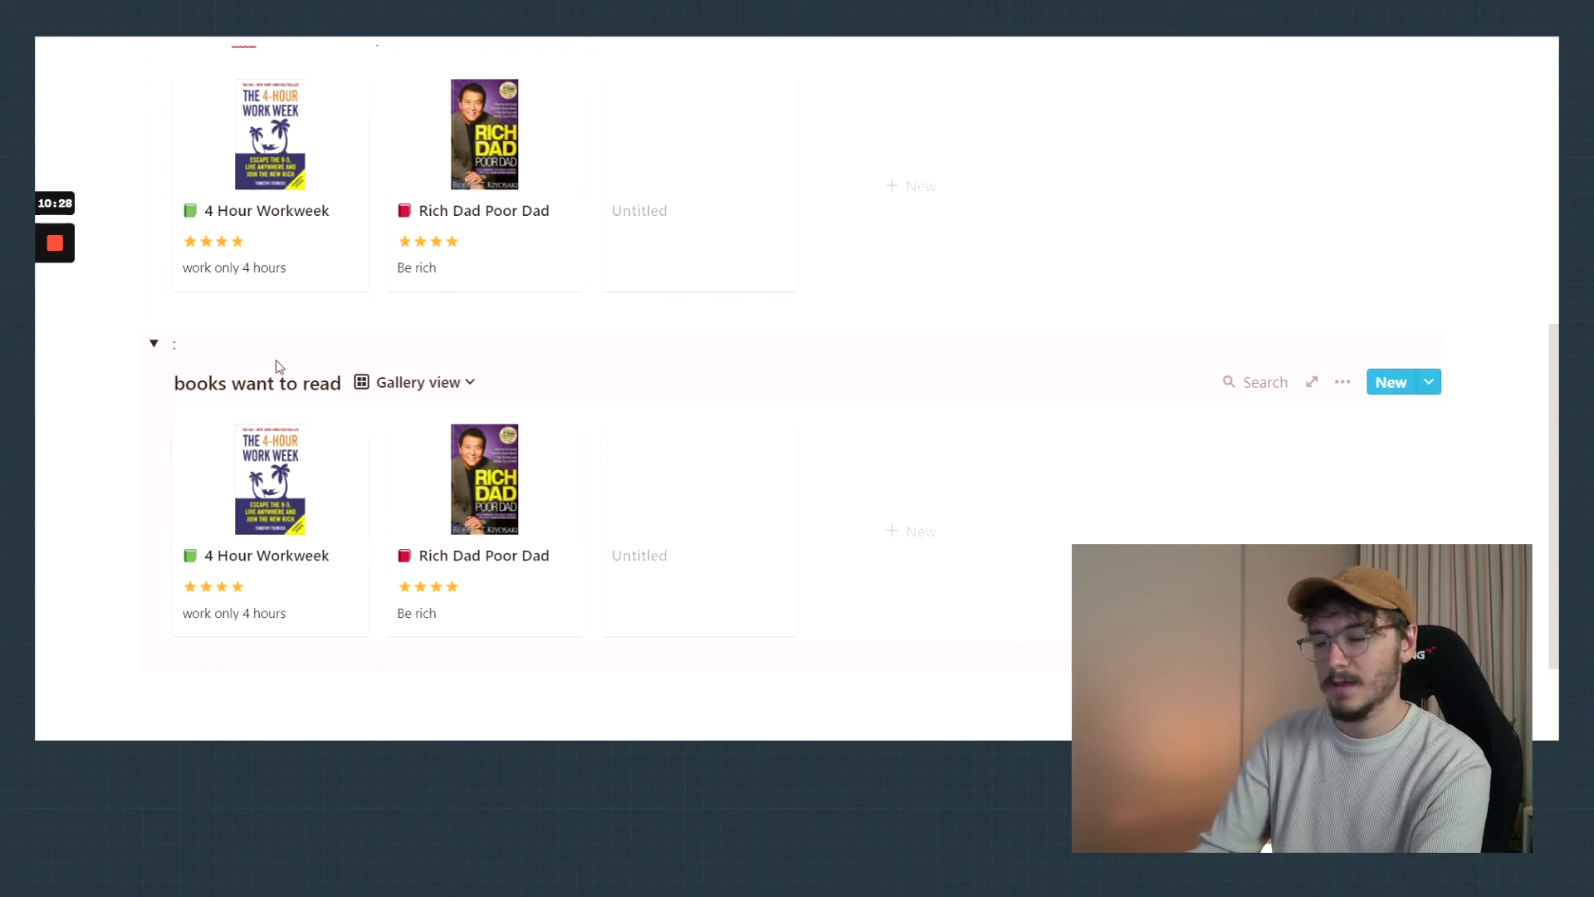
{"action": "type", "text": "boo"}
{"action": "left_click", "coordinate": [457, 391]}
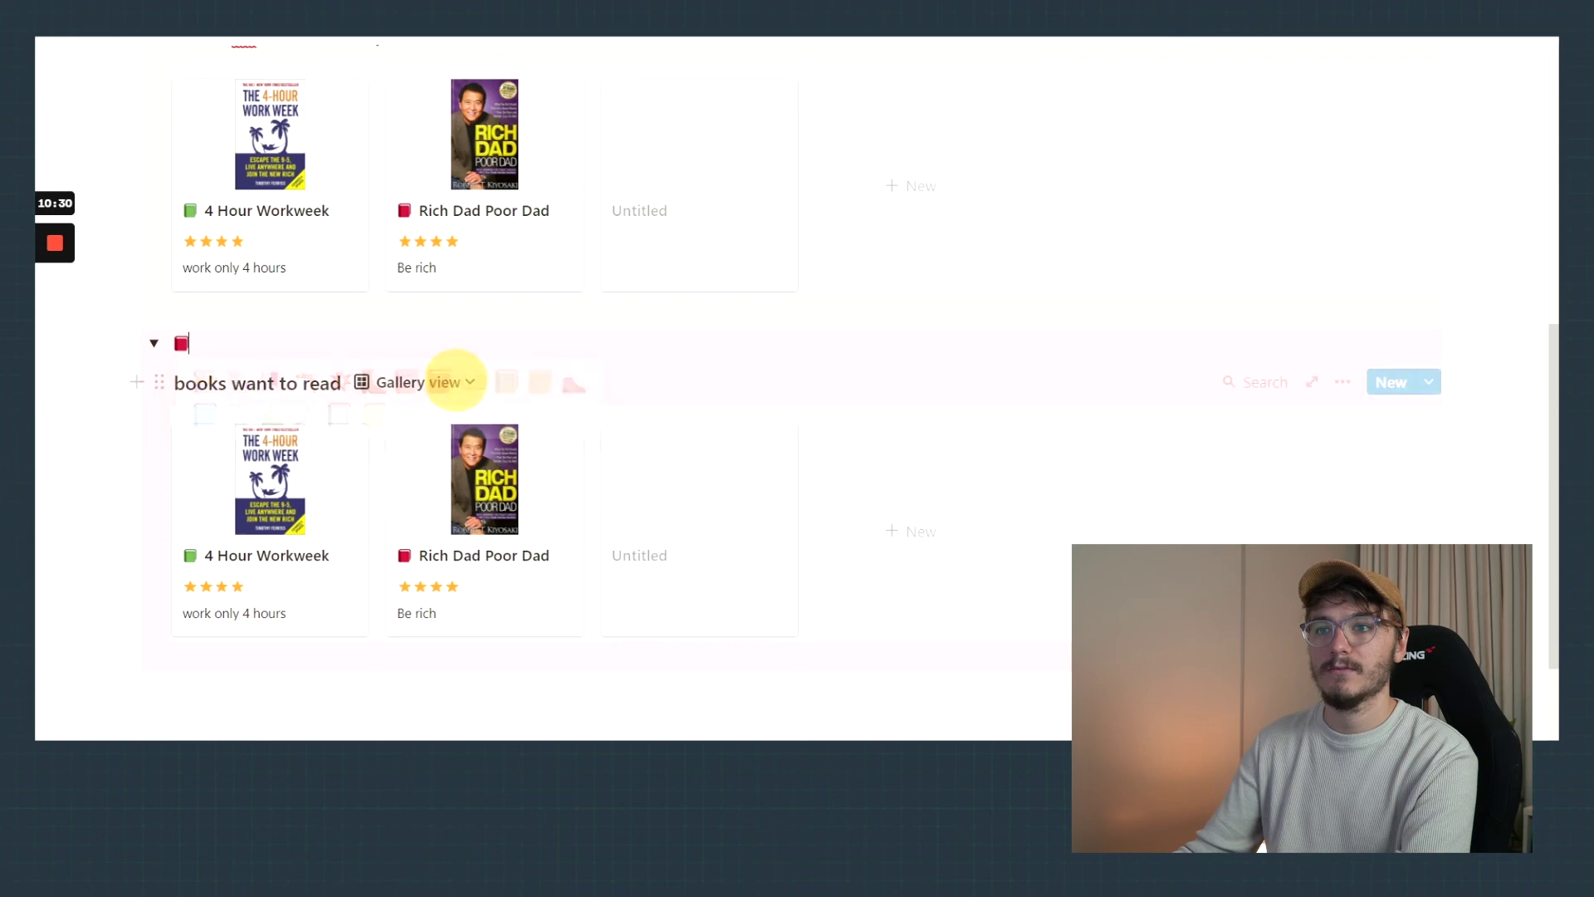
{"action": "scroll", "coordinate": [482, 498], "scroll_direction": "up", "scroll_amount": 3}
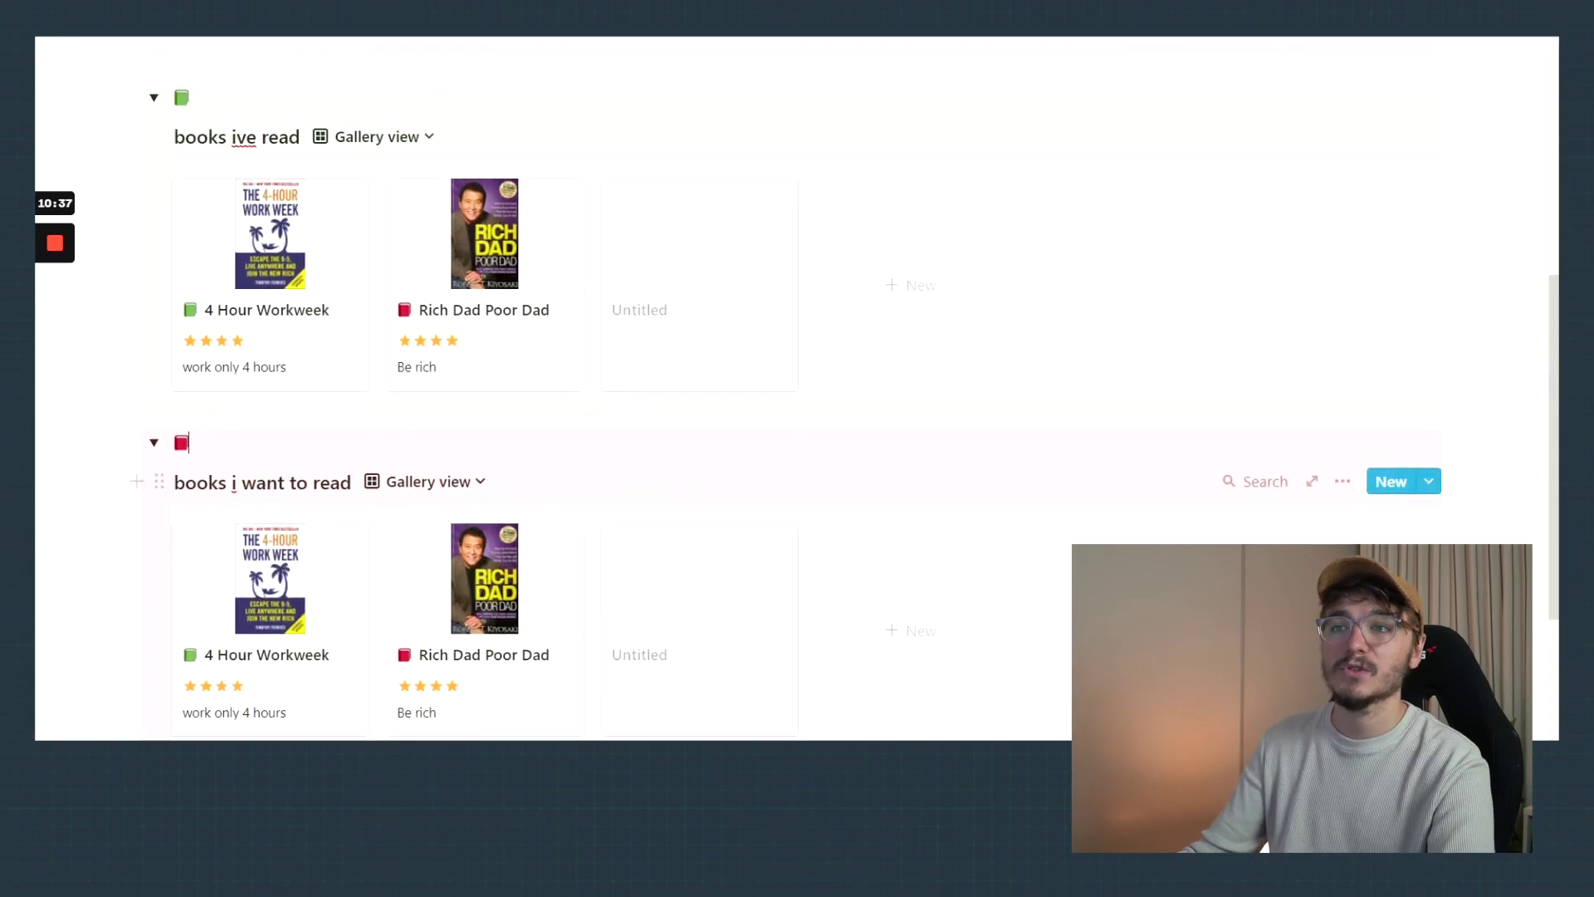
Step: Collapse the new red-book toggle and the new green-book toggle that hold the two galleries
{"action": "left_click_drag", "start_coordinate": [488, 560], "coordinate": [448, 390]}
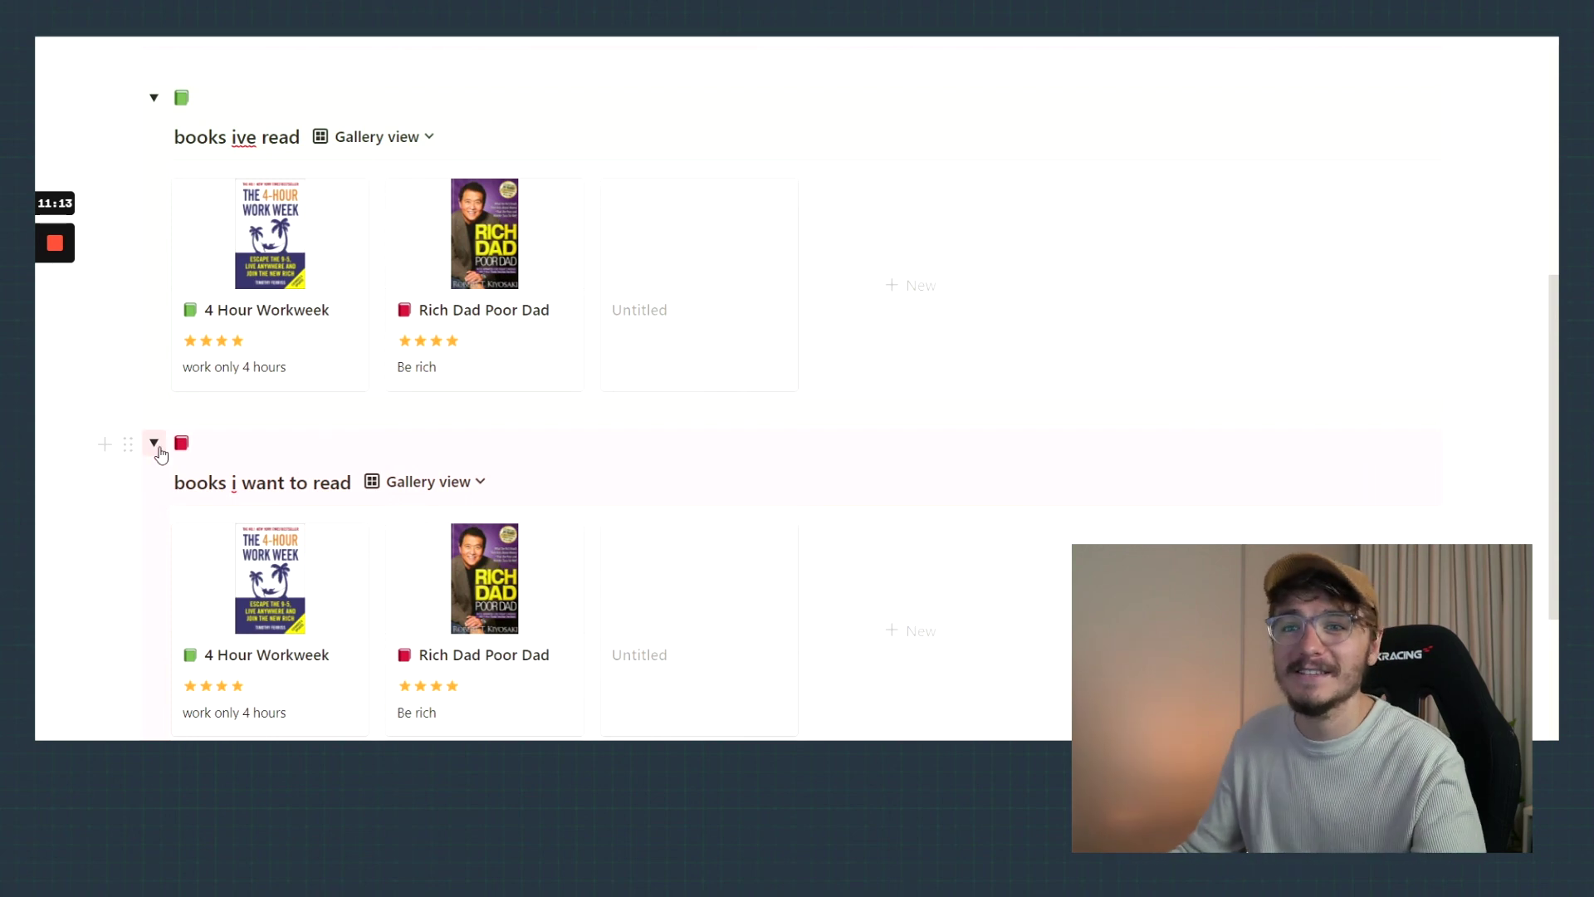
{"action": "left_click", "coordinate": [161, 453]}
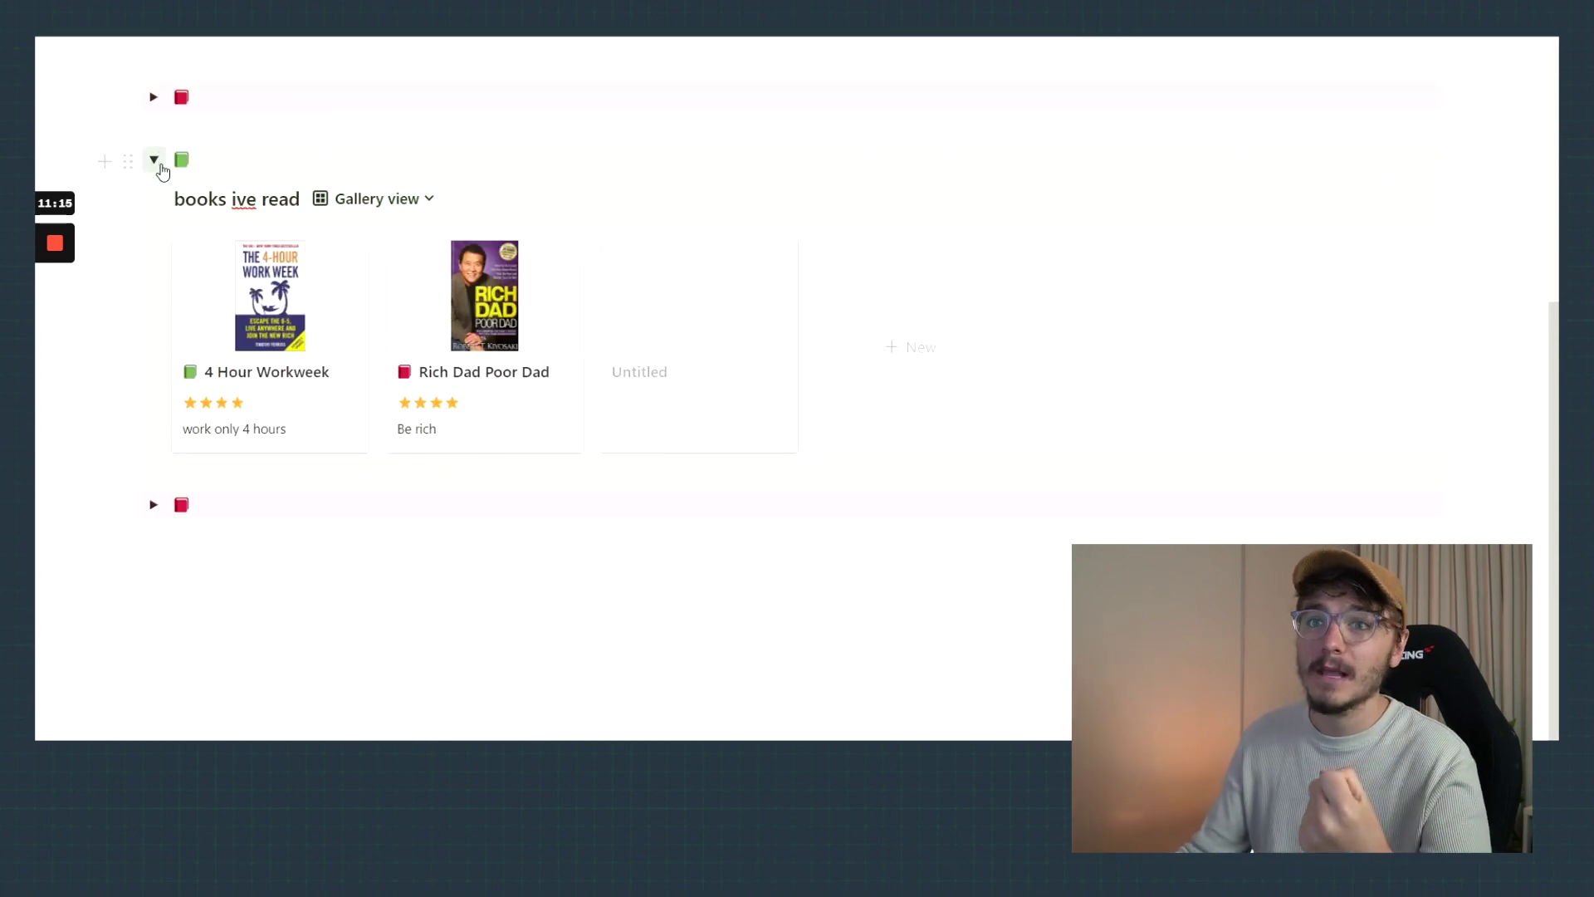
{"action": "left_click", "coordinate": [162, 169]}
Step: Expand the earlier finished green-book and red-book toggles and look over the book covers in the "want to read" gallery
{"action": "left_click", "coordinate": [154, 347]}
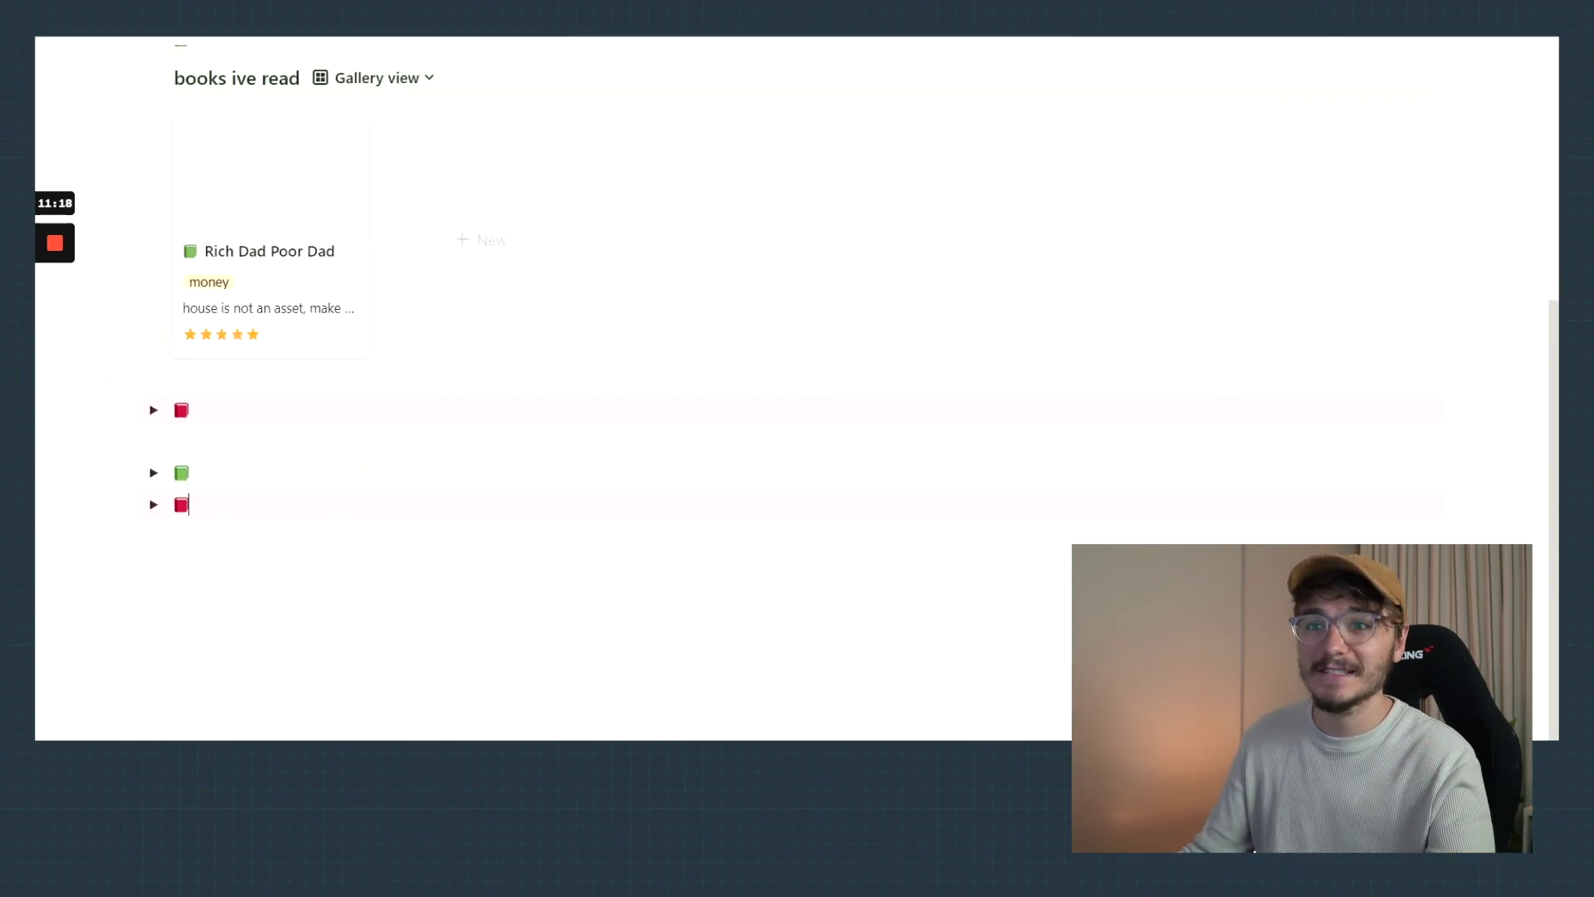
{"action": "left_click", "coordinate": [154, 410]}
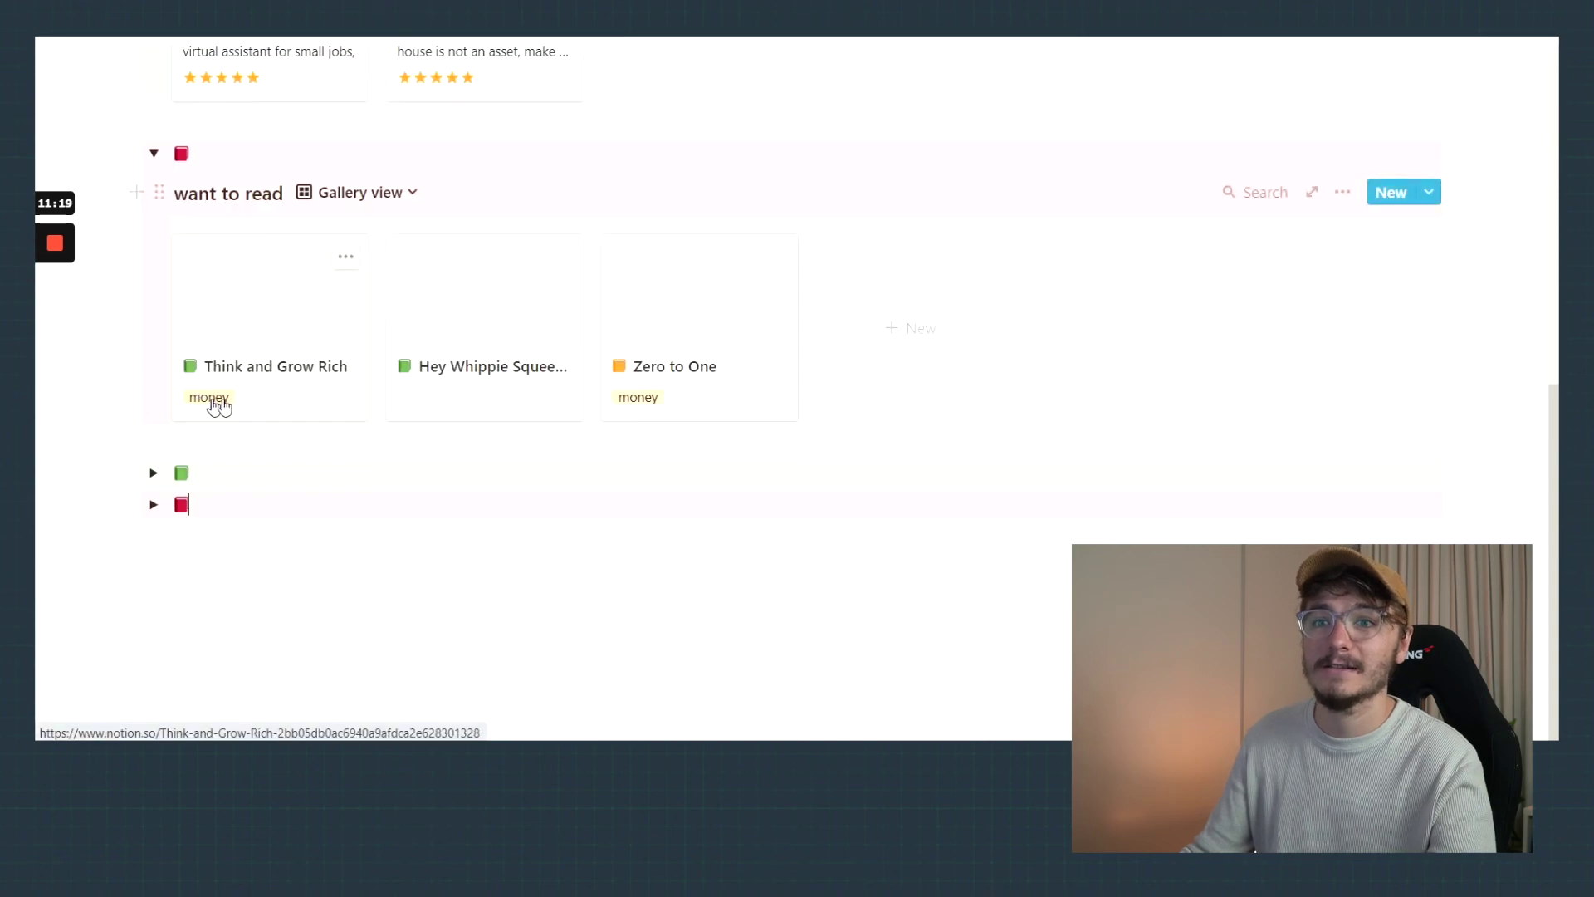
{"action": "scroll", "coordinate": [333, 423], "scroll_direction": "down", "scroll_amount": 5}
{"action": "scroll", "coordinate": [333, 423], "scroll_direction": "up", "scroll_amount": 10}
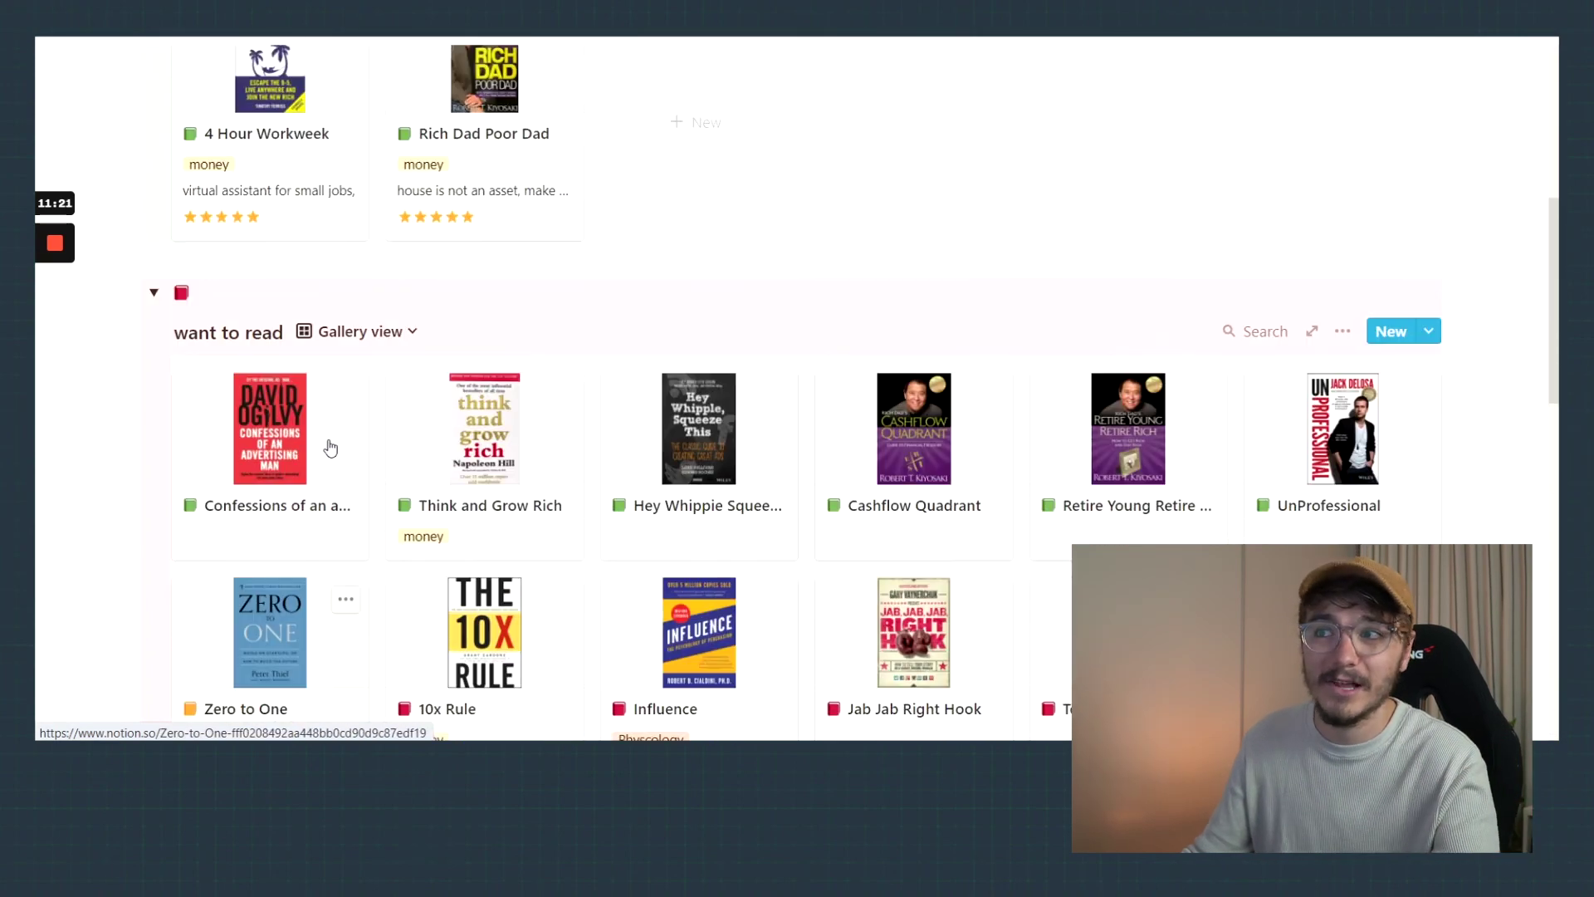
{"action": "scroll", "coordinate": [332, 448], "scroll_direction": "down", "scroll_amount": 1}
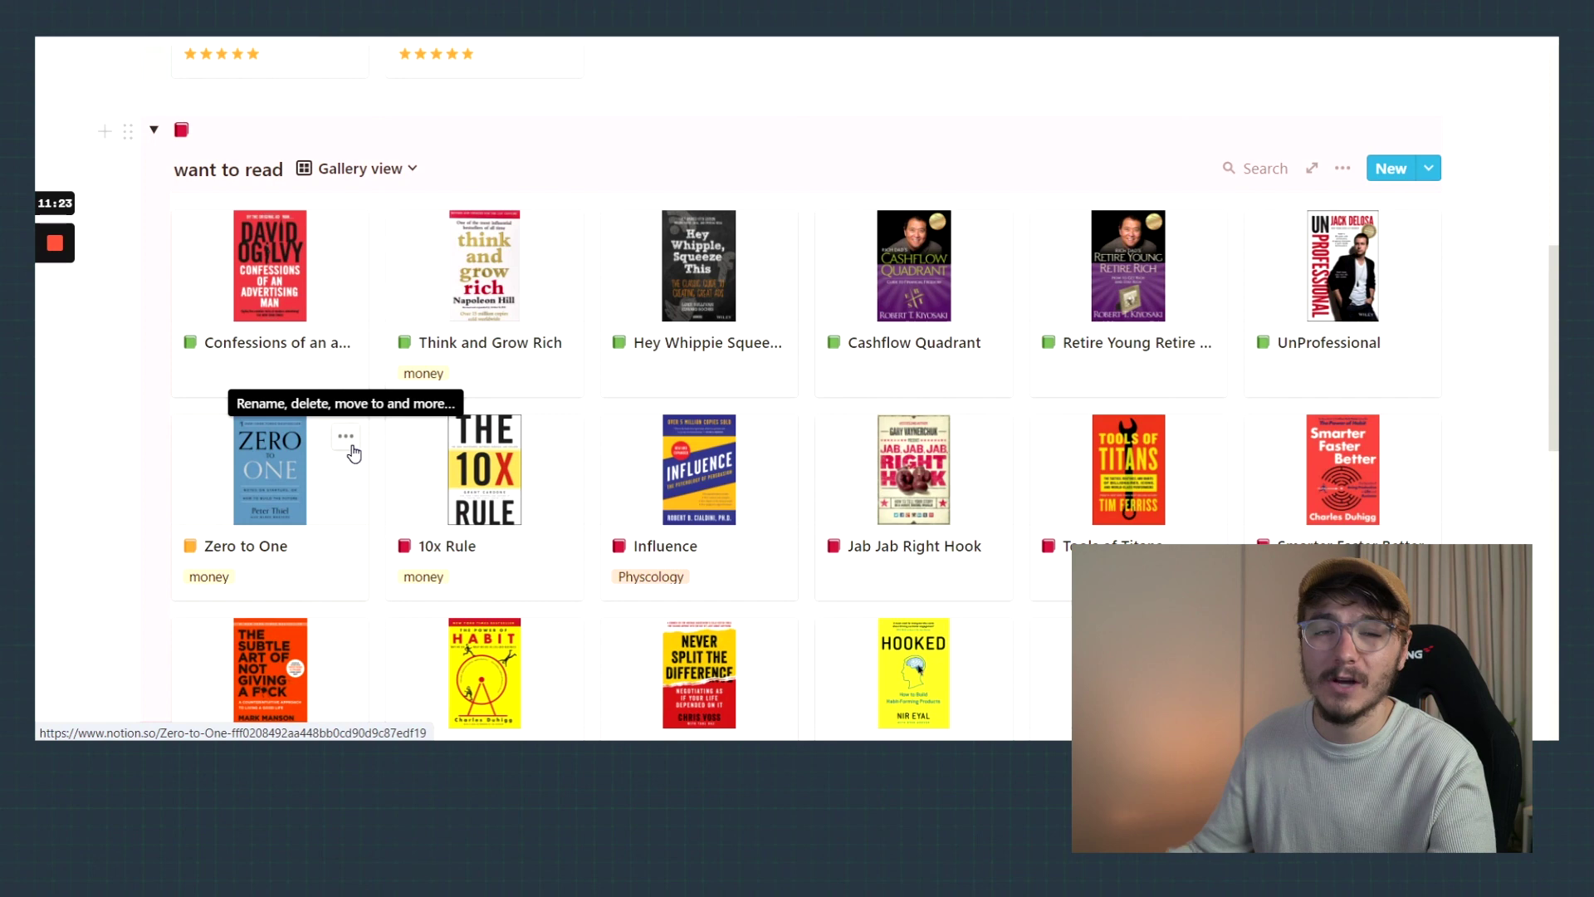